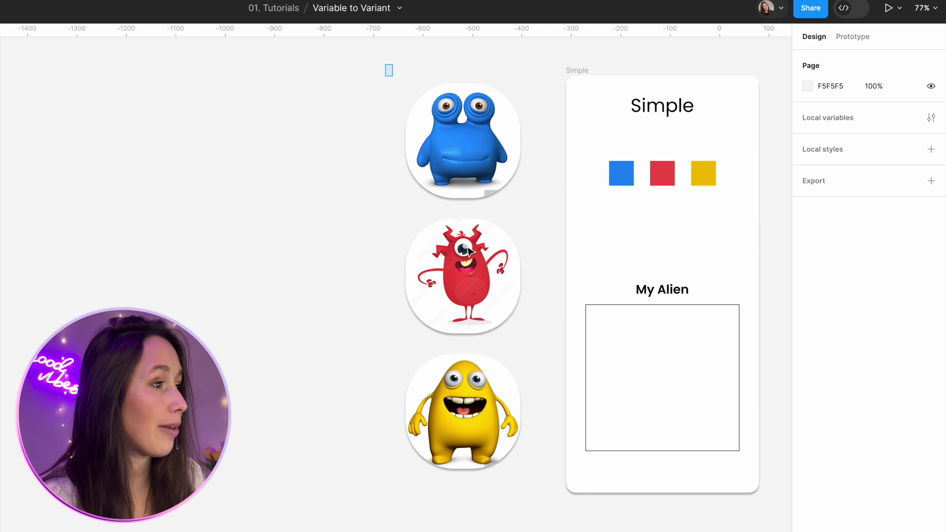
# Combine the blue, red and yellow alien images into one component set
pyautogui.moveTo(386, 70); pyautogui.dragTo(543, 488)
pyautogui.click(322, 7)
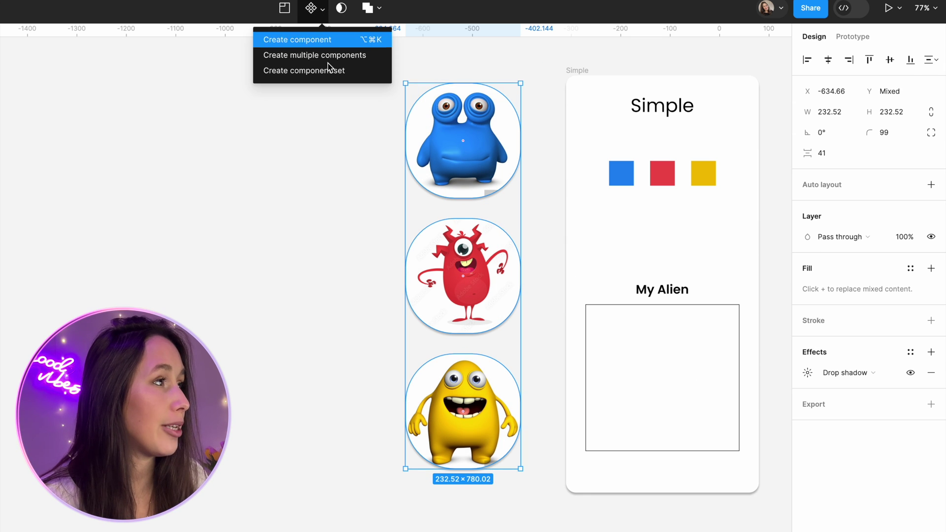
pyautogui.click(331, 70)
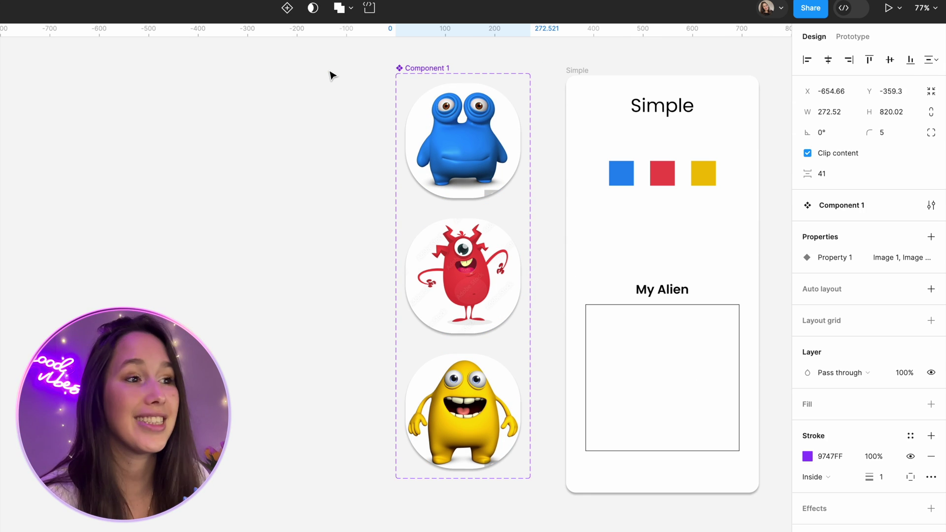
# Rename the component set's variant property to Colour
pyautogui.doubleClick(833, 258)
pyautogui.write('Colour')
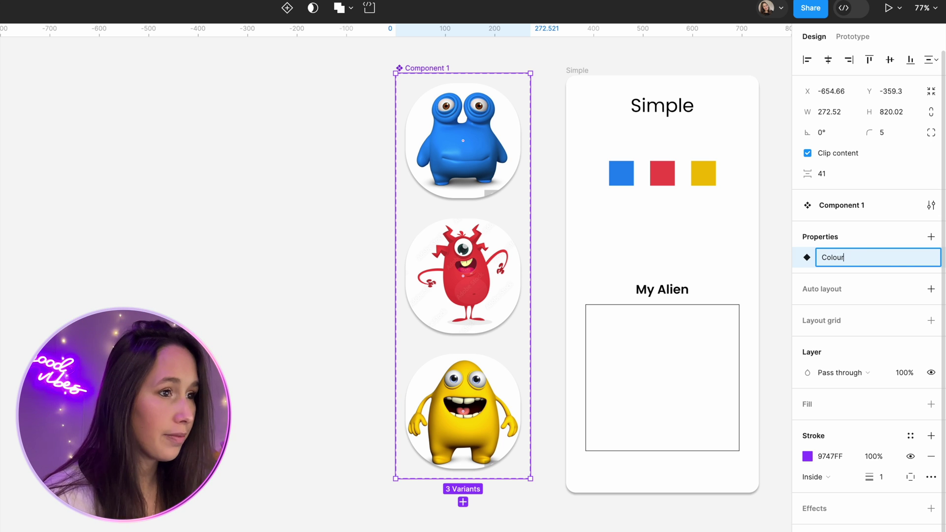
pyautogui.press('Return')
# Set the Colour value of the three alien variants, in order of their images, to Blue, Red and Yellow
pyautogui.click(500, 107)
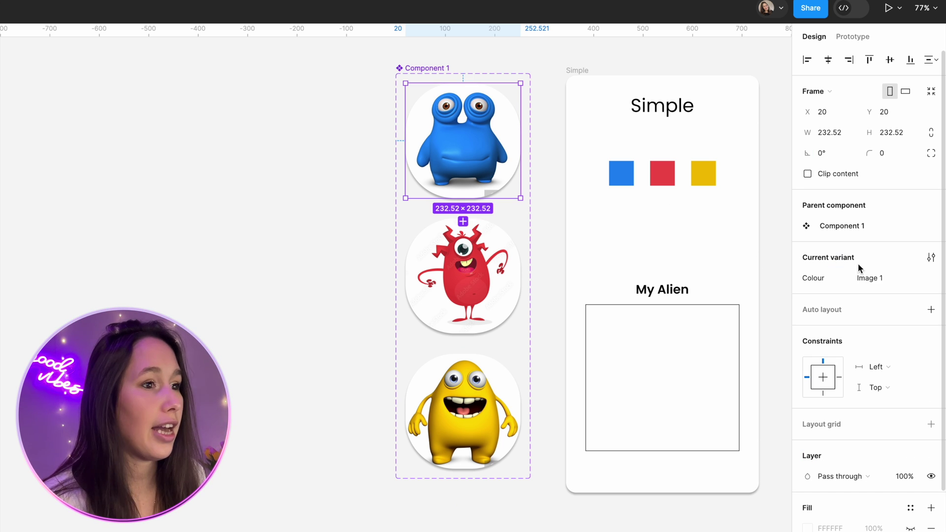
pyautogui.click(875, 279)
pyautogui.write('Blue')
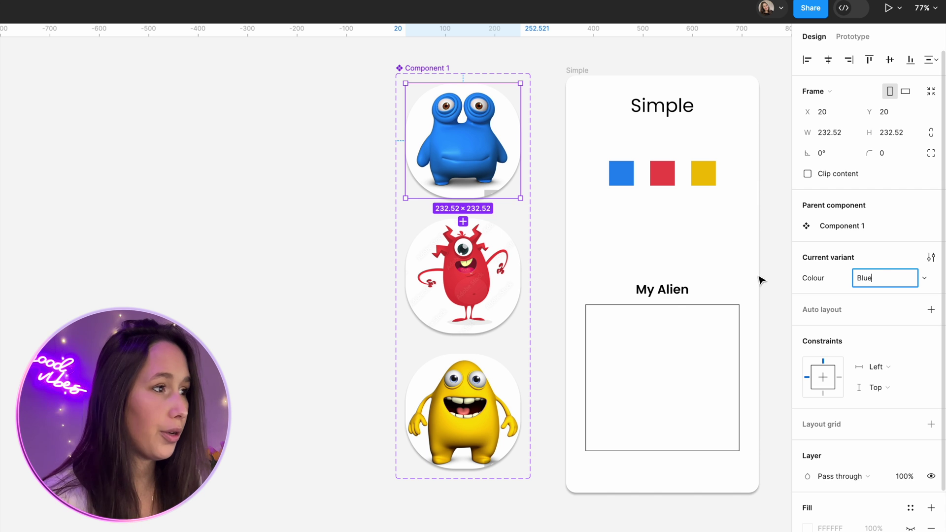
pyautogui.press('Return')
pyautogui.press('Tab')
pyautogui.click(887, 278)
pyautogui.write('Red')
pyautogui.press('Return')
pyautogui.press('Tab')
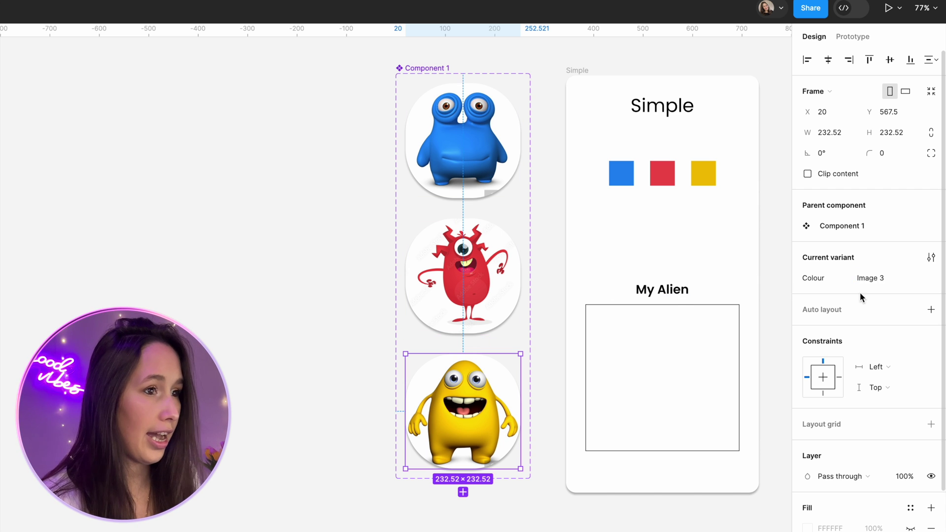
pyautogui.click(880, 280)
pyautogui.write('Yellow')
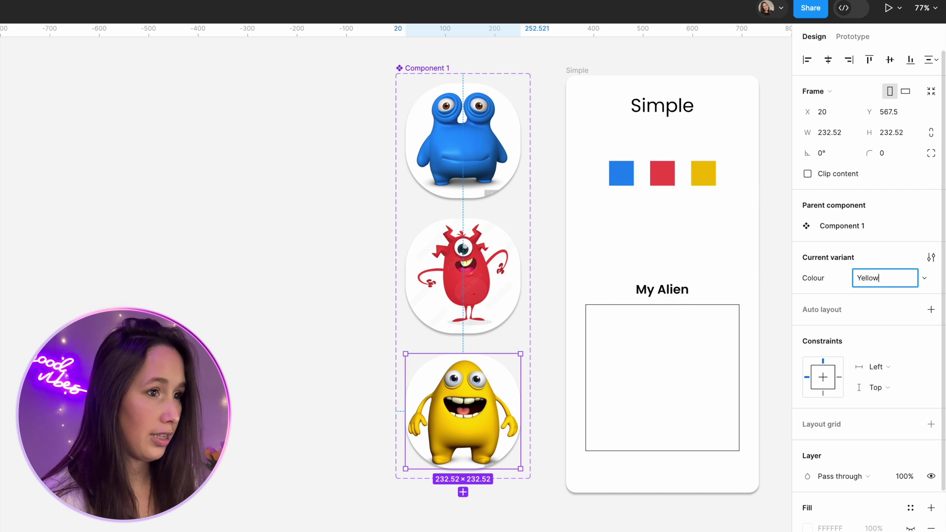
pyautogui.press('Return')
# Rename the component set as Alien
pyautogui.press('Escape')
pyautogui.hotkey('ctrl', 'r')
pyautogui.write('A')
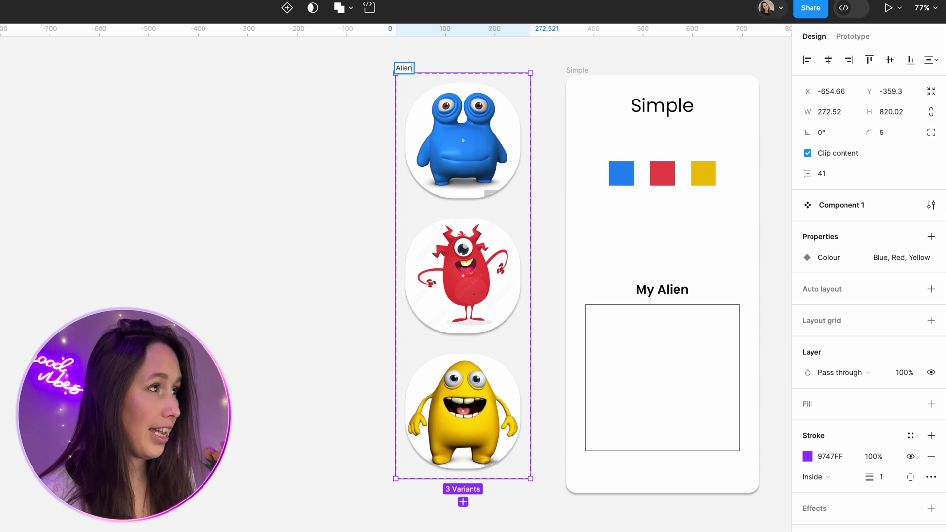
pyautogui.write('lien')
pyautogui.click(321, 138)
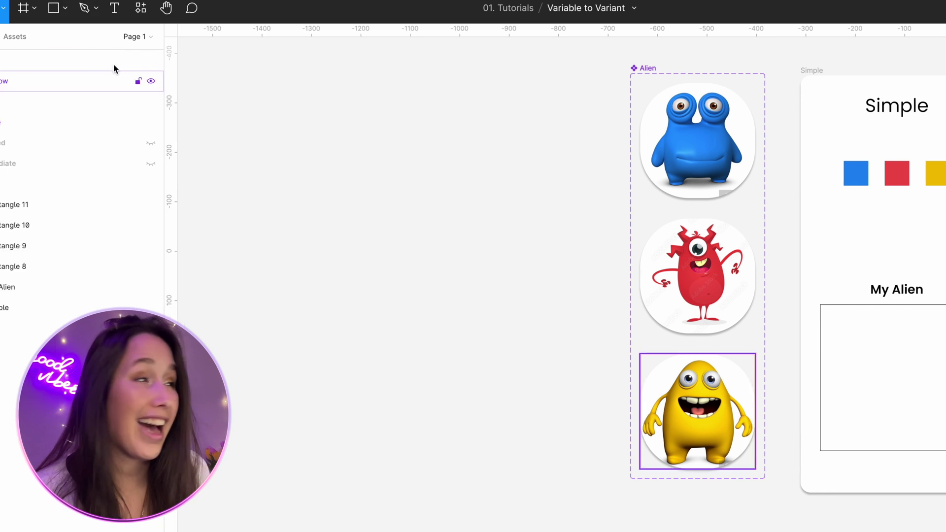
# Place an instance of the Alien component centred in the empty box under My Alien
pyautogui.click(60, 39)
pyautogui.moveTo(40, 161); pyautogui.dragTo(944, 378)
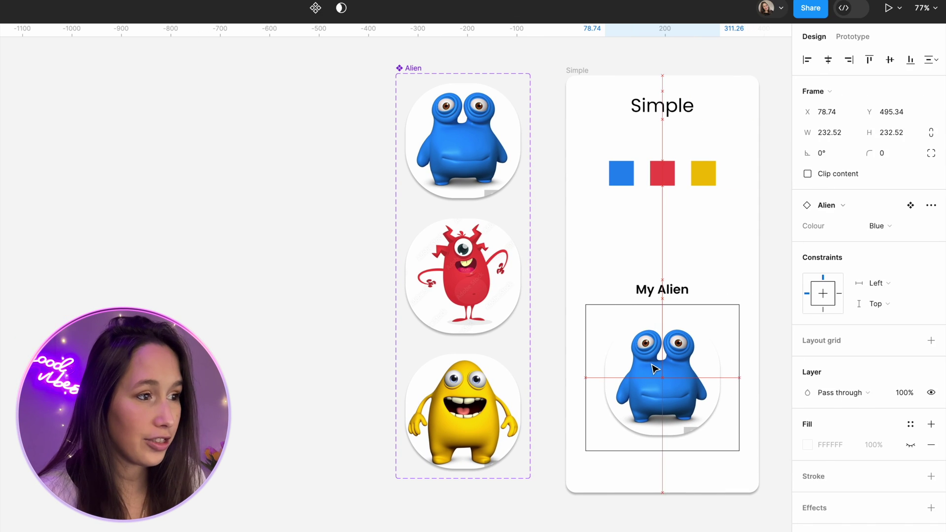
pyautogui.click(678, 257)
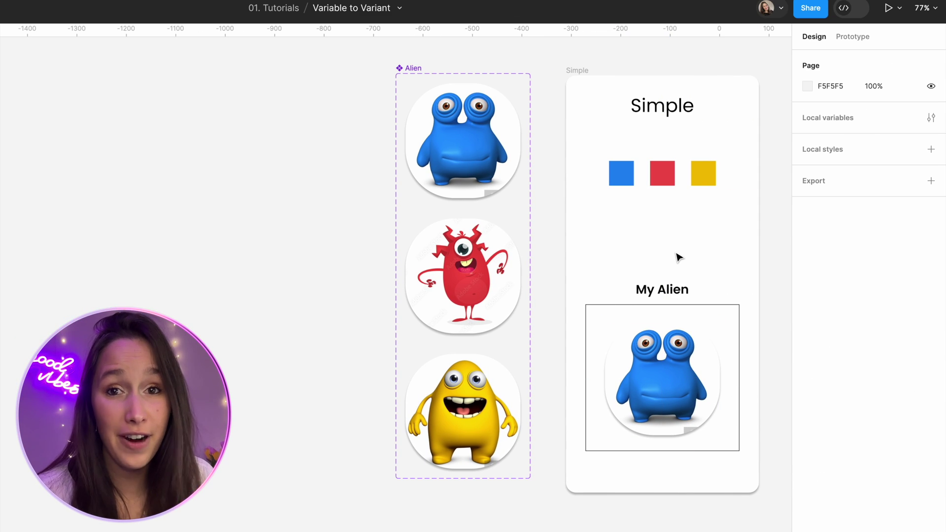
# Look at the Colour property options of the Alien instance under My Alien
pyautogui.click(677, 362)
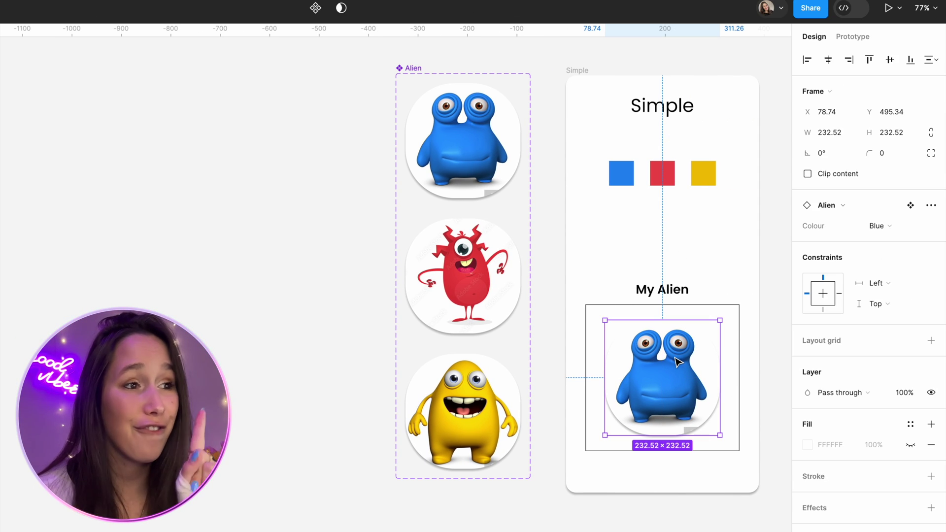
pyautogui.click(886, 230)
pyautogui.click(779, 236)
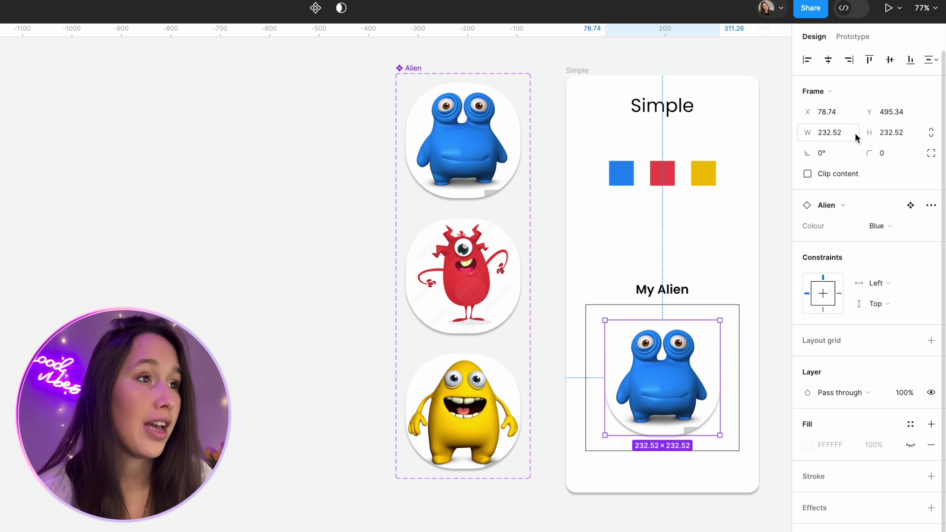
pyautogui.click(756, 70)
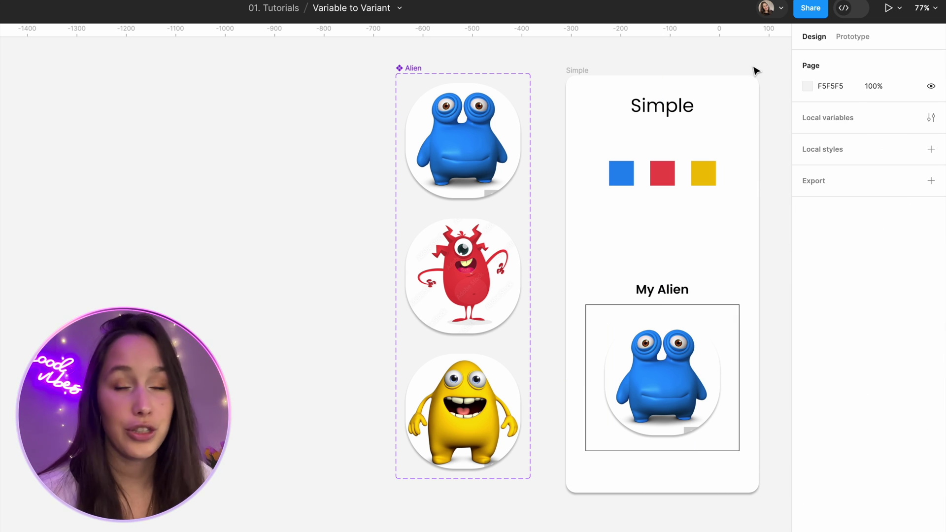
# Create a local string variable named selectedAlien
pyautogui.click(931, 118)
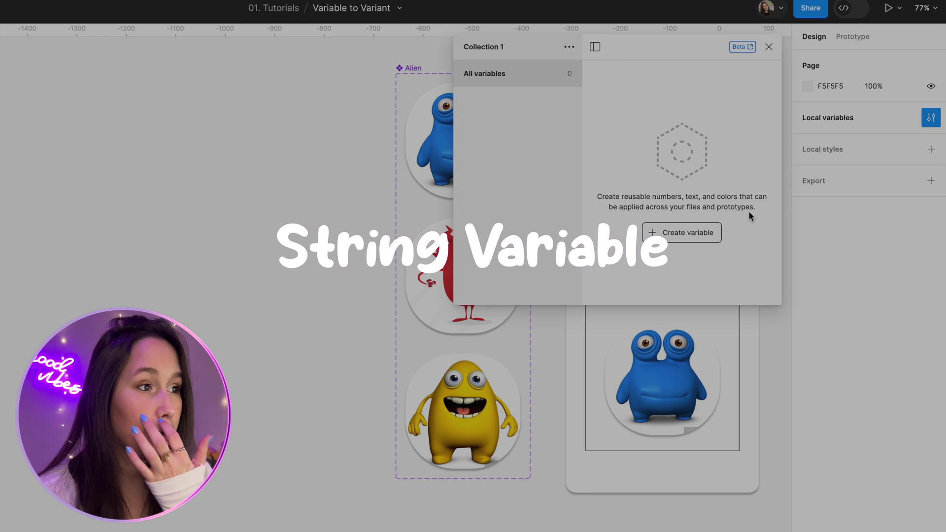
pyautogui.click(596, 45)
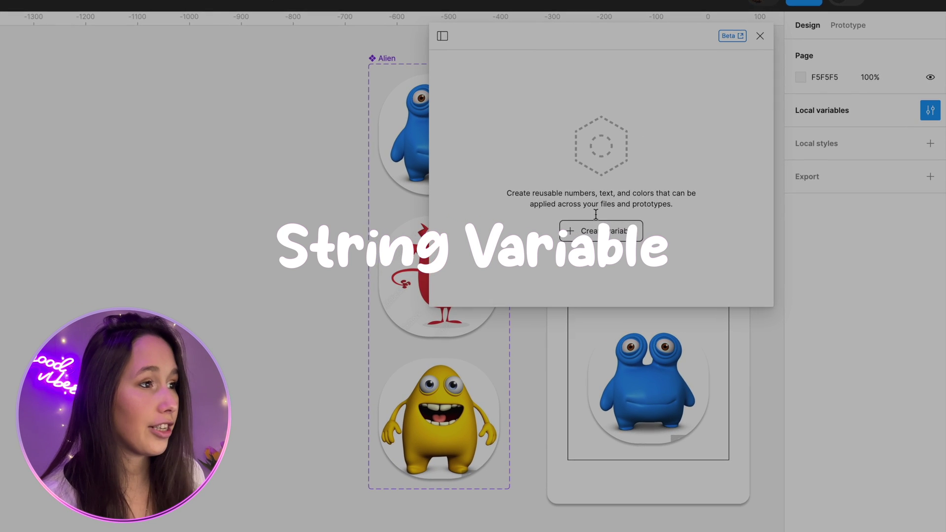
pyautogui.click(618, 237)
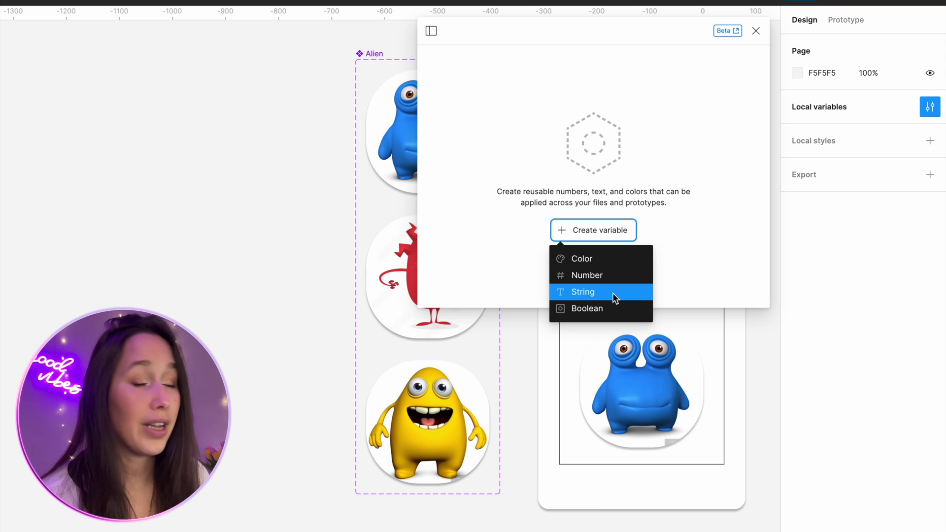
pyautogui.click(613, 293)
pyautogui.write('selectedAlien')
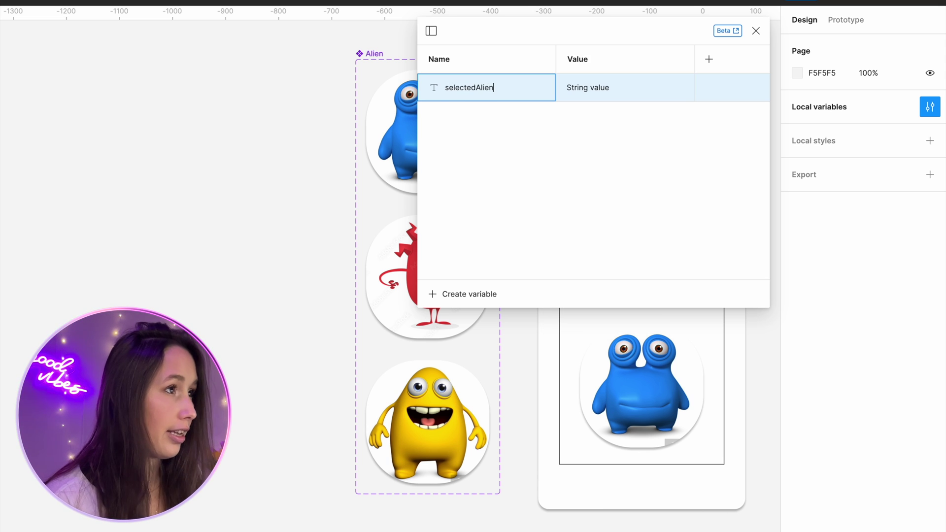
# Set the value of the selectedAlien variable to Blue and close the variables window
pyautogui.doubleClick(606, 79)
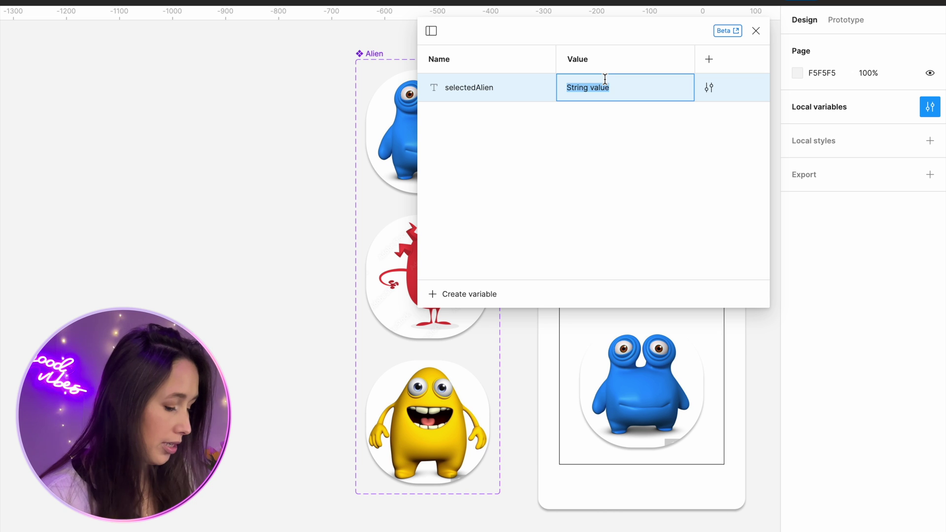
pyautogui.write('Blue')
pyautogui.press('Return')
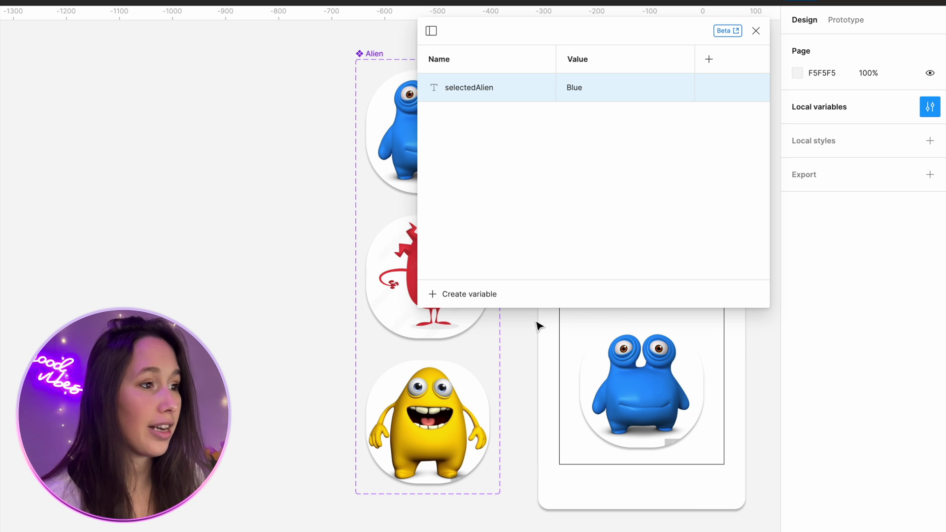
pyautogui.click(756, 33)
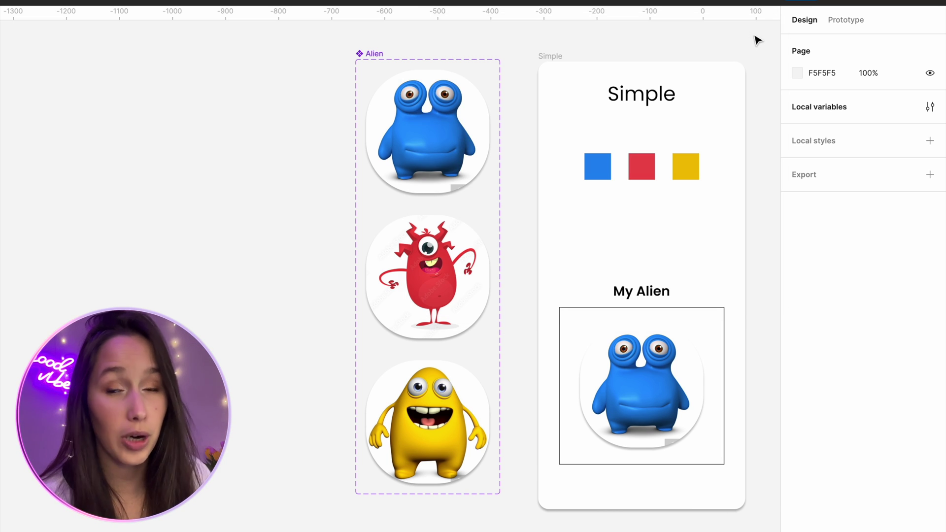
# Assign the selectedAlien variable to the Colour property of the Alien instance under My Alien
pyautogui.click(680, 390)
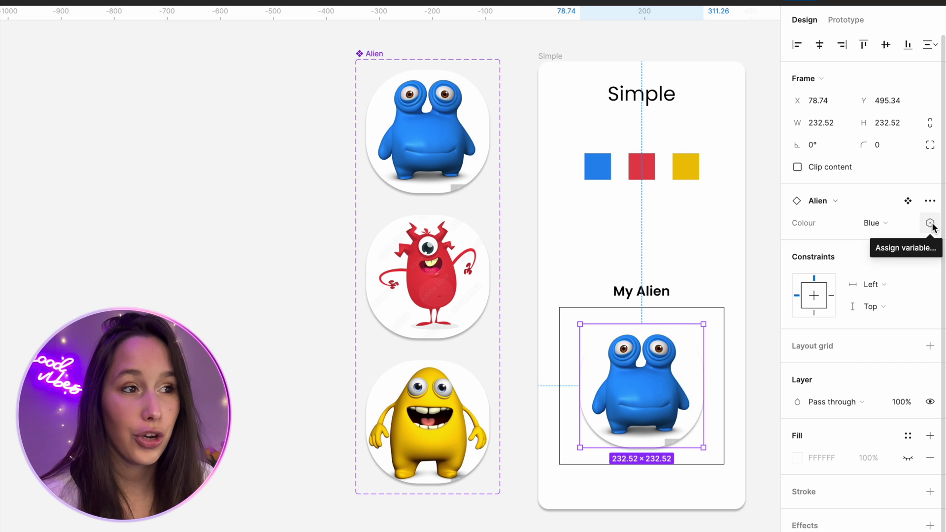
pyautogui.click(930, 225)
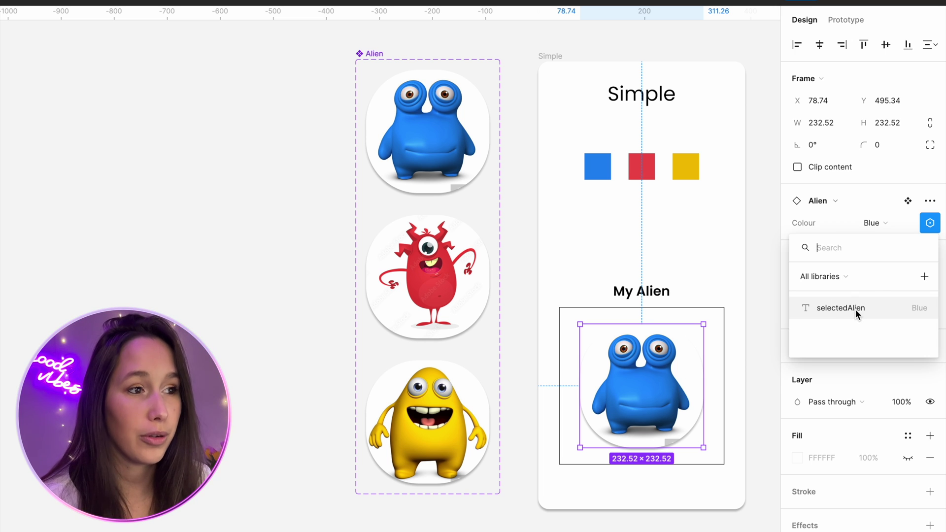
pyautogui.click(856, 308)
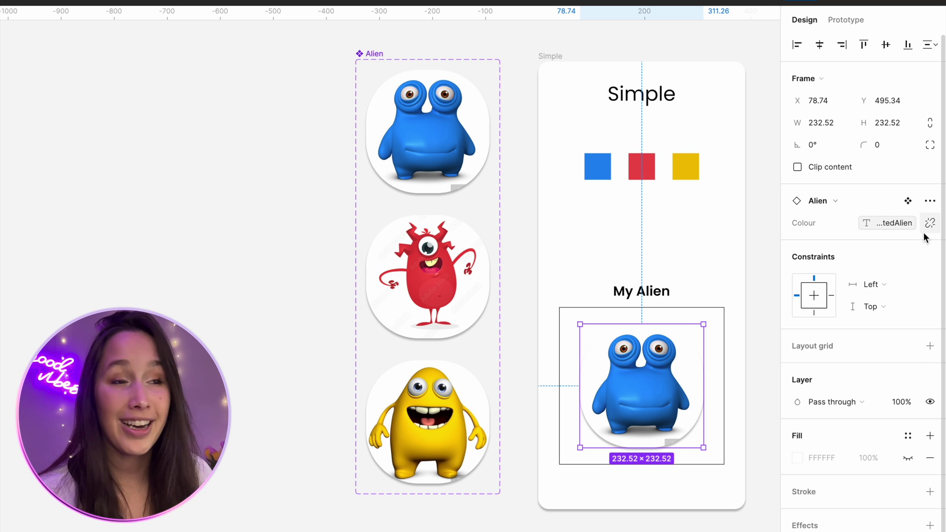
# Go to the Alien instance's main component to check its Colour variant value
pyautogui.click(908, 201)
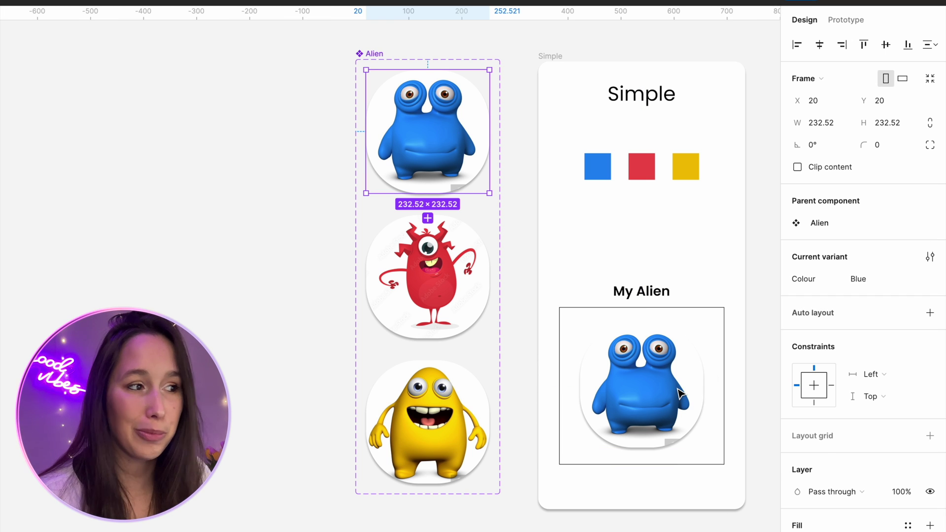
pyautogui.click(641, 384)
pyautogui.click(775, 290)
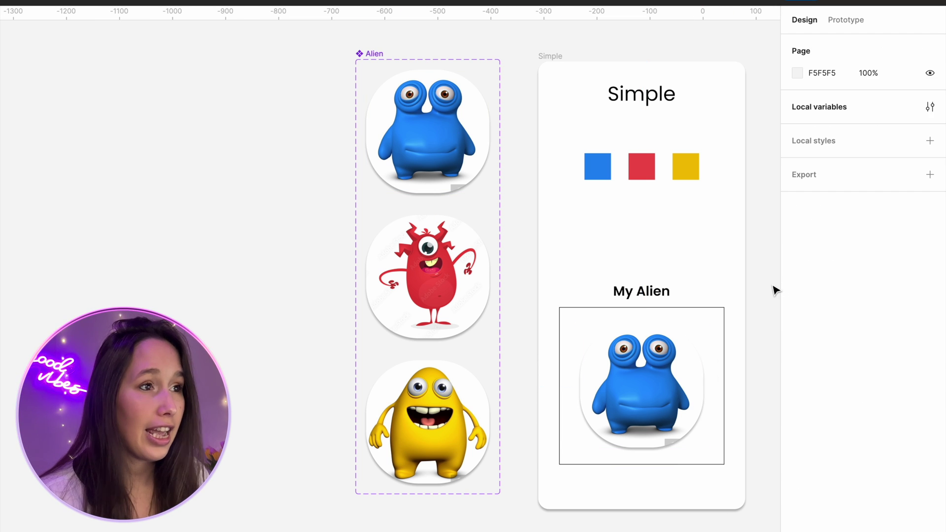
# Set selectedAlien to Green, a value without a matching variant, and check the instance's Colour binding
pyautogui.click(930, 106)
pyautogui.doubleClick(635, 96)
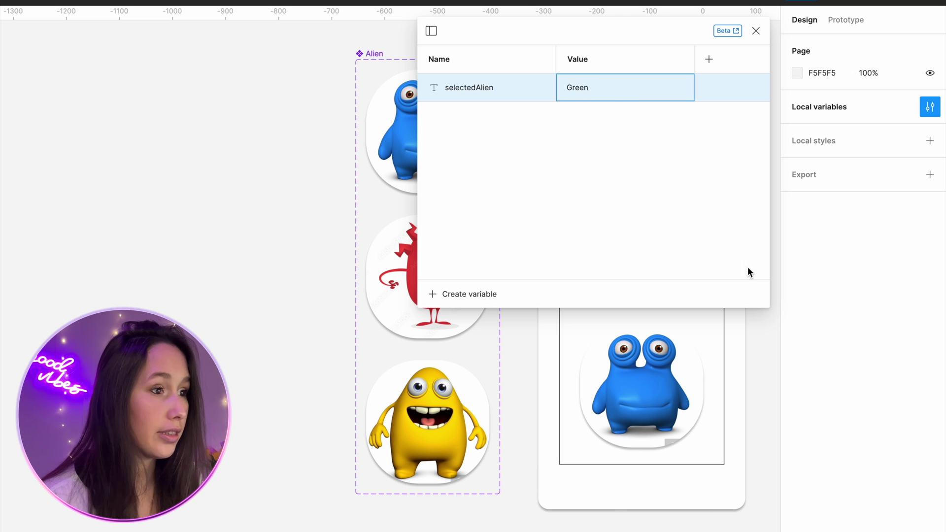
pyautogui.click(756, 30)
pyautogui.click(670, 379)
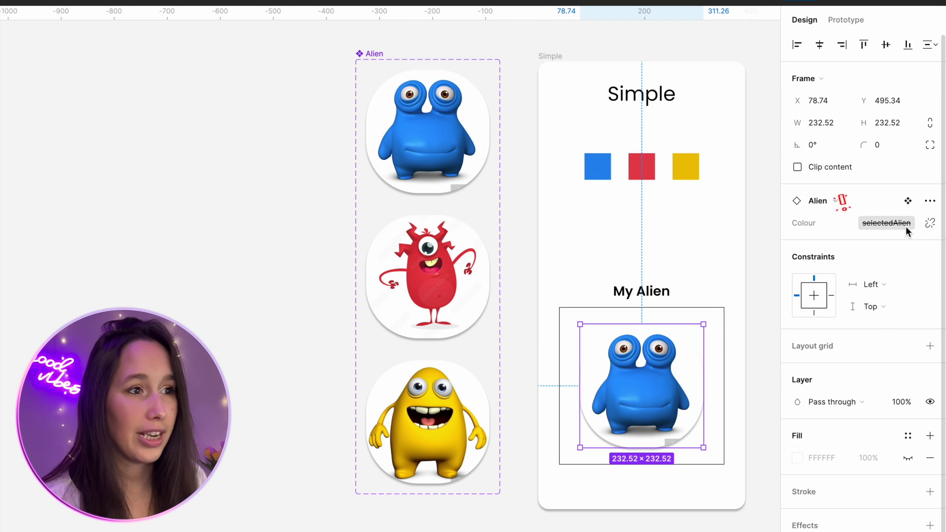
pyautogui.moveTo(906, 226)
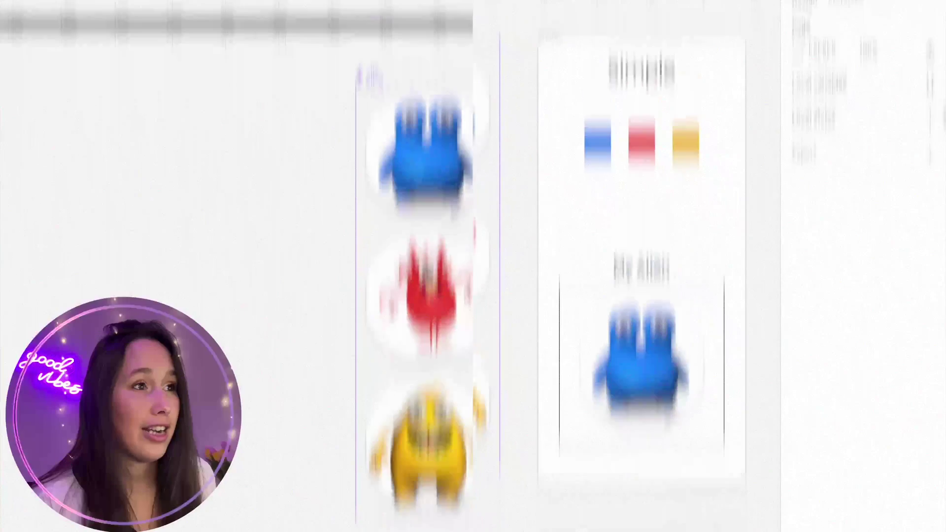
# Set the value of the selectedAlien variable to red to test switching the displayed alien
pyautogui.click(930, 107)
pyautogui.doubleClick(597, 85)
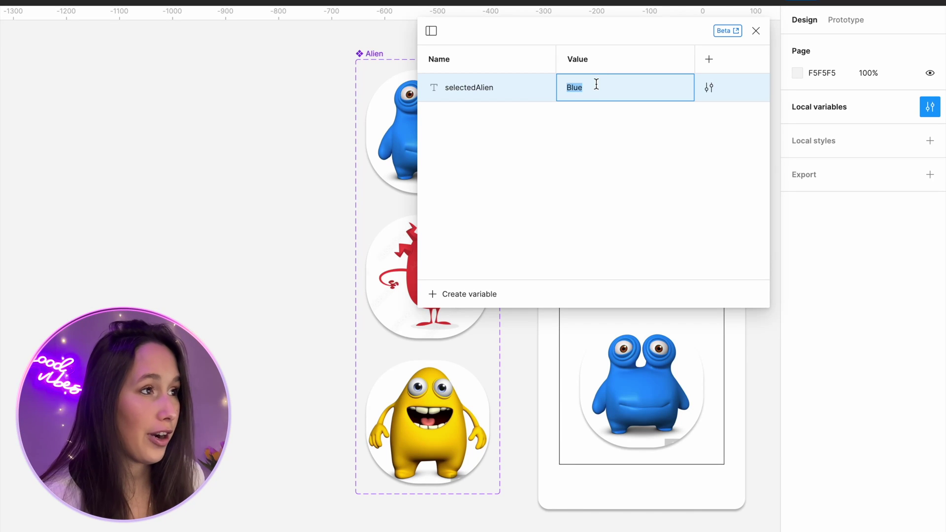
pyautogui.write('red')
pyautogui.press('Return')
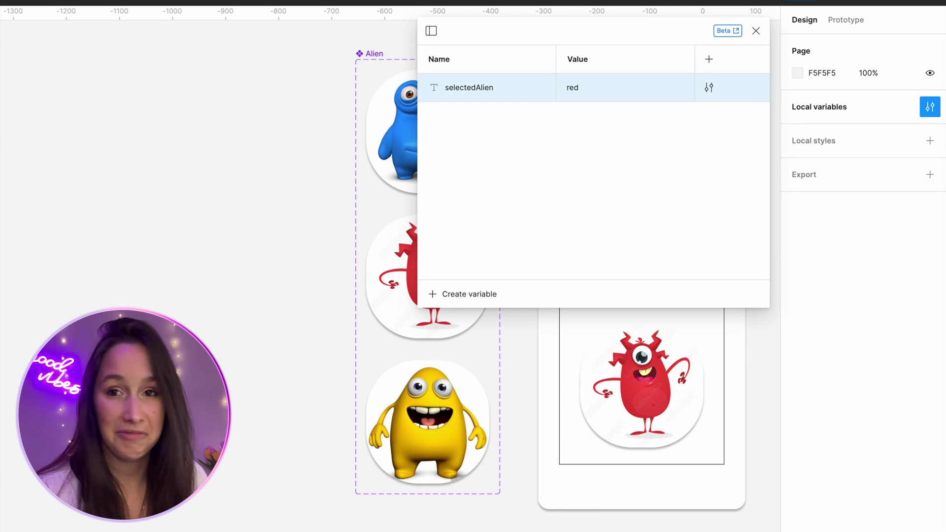
# Restore the value of the selectedAlien variable to Blue
pyautogui.doubleClick(596, 84)
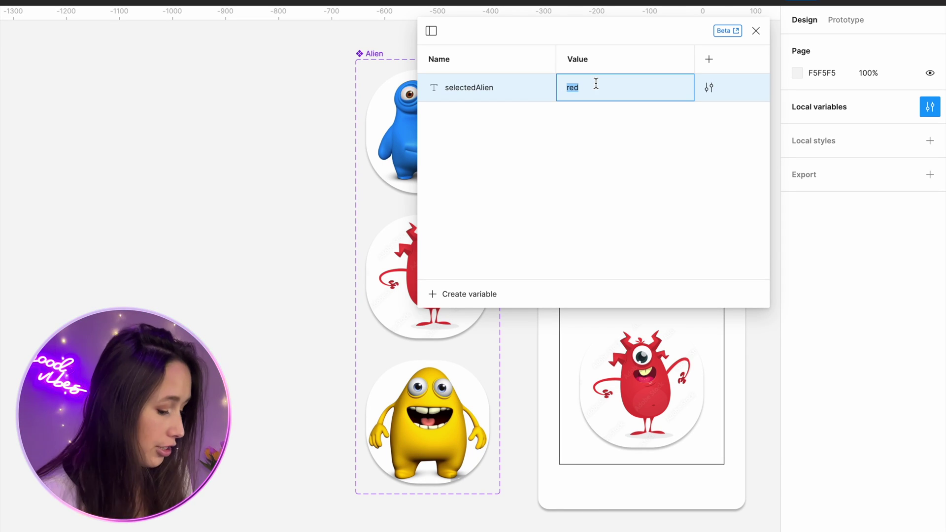
pyautogui.write('Blue')
pyautogui.press('Return')
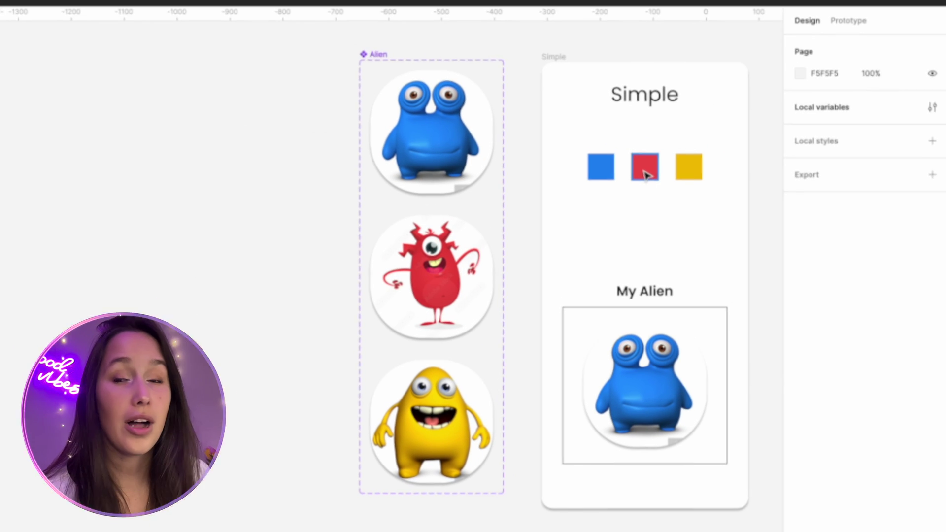
# Add an On tap interaction to the red square that sets the selectedAlien variable to "red"
pyautogui.click(641, 172)
pyautogui.click(846, 19)
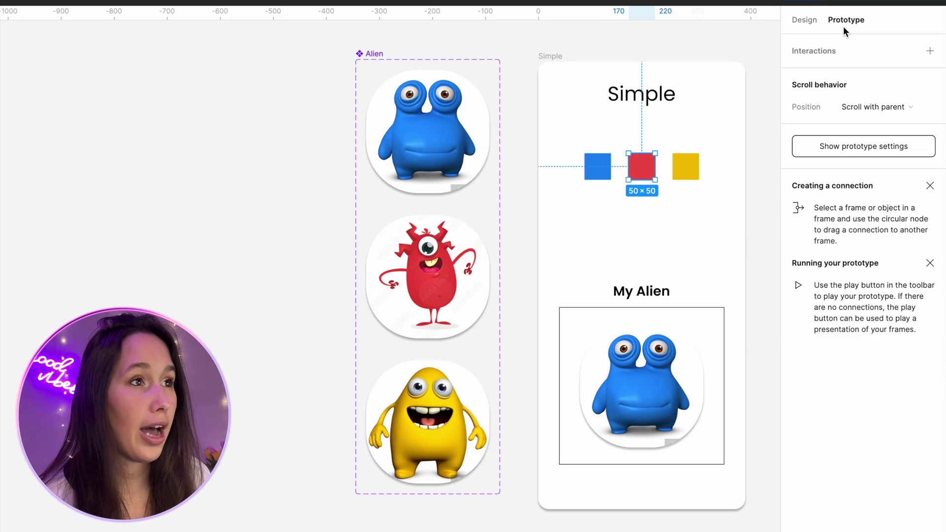
pyautogui.click(930, 51)
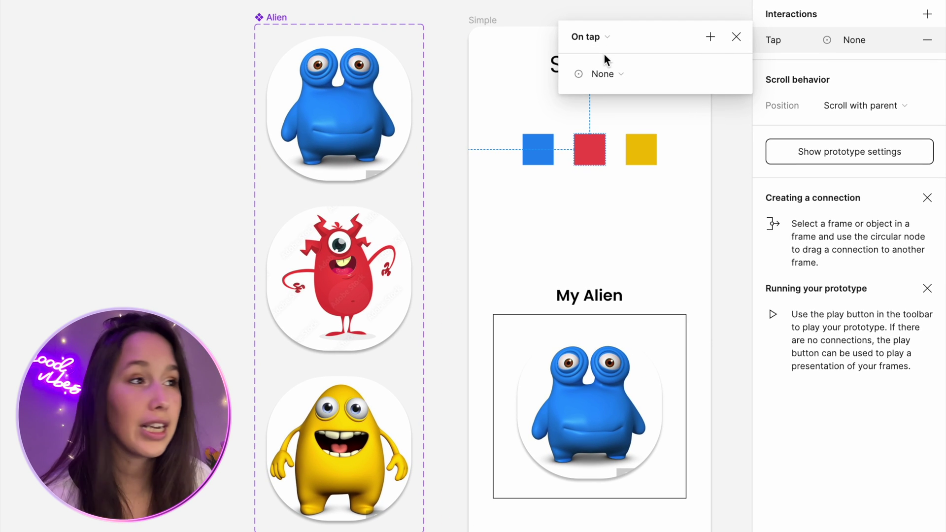
pyautogui.click(605, 72)
pyautogui.click(624, 181)
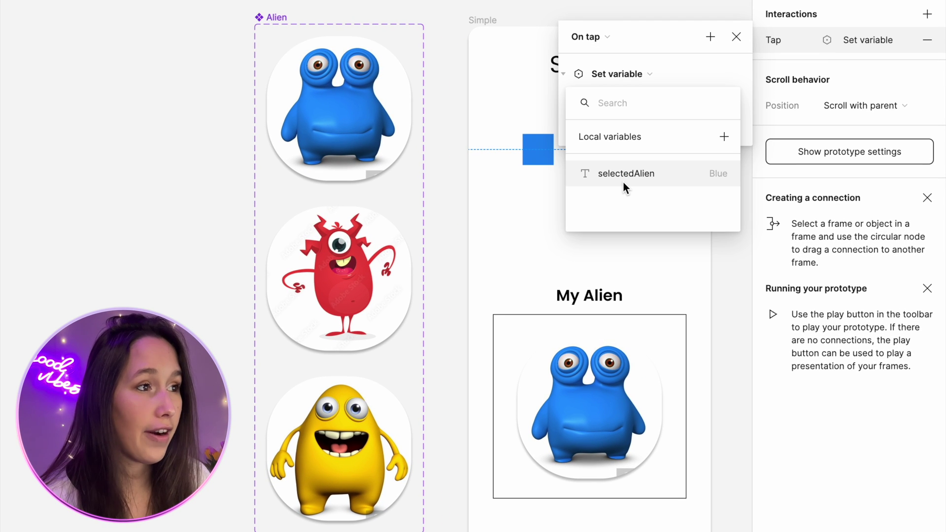
pyautogui.click(624, 180)
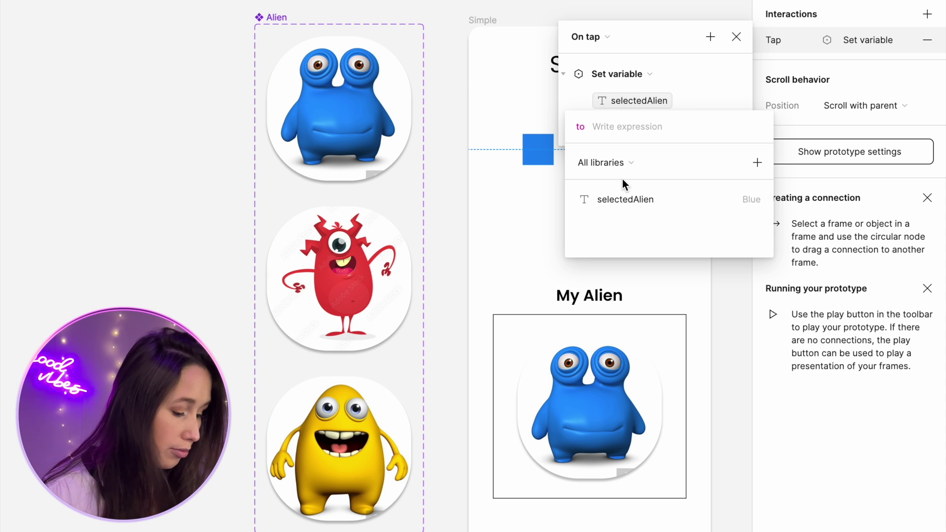
pyautogui.write('"red"')
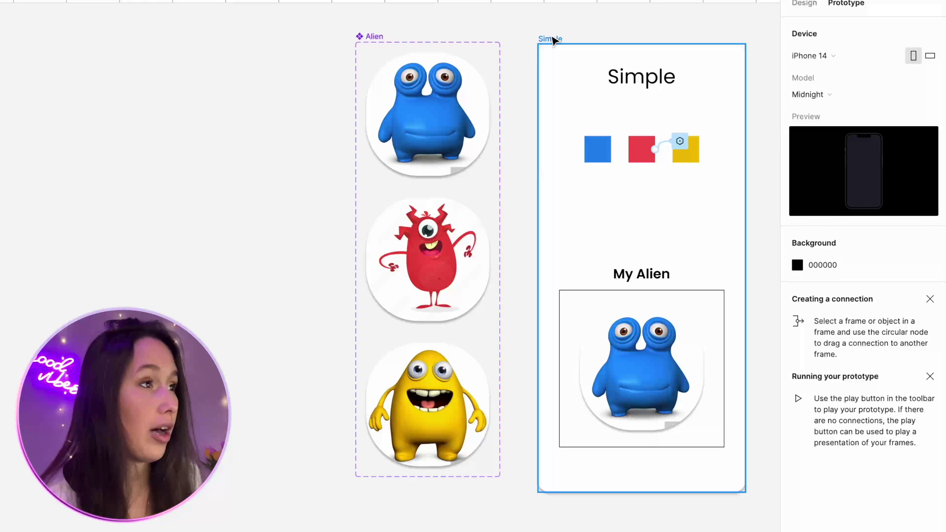
# Preview the Simple frame and test the red square's tap interaction, closing the preview when done
pyautogui.click(554, 40)
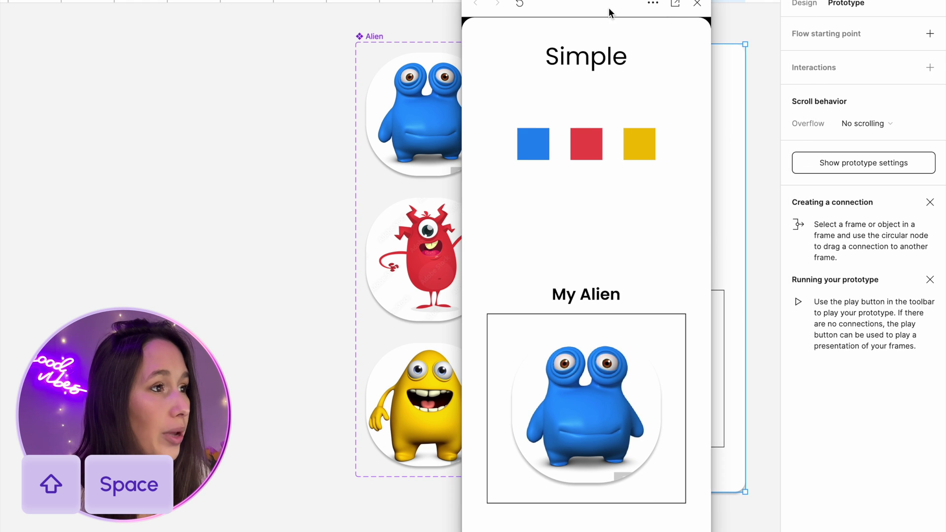
pyautogui.click(591, 150)
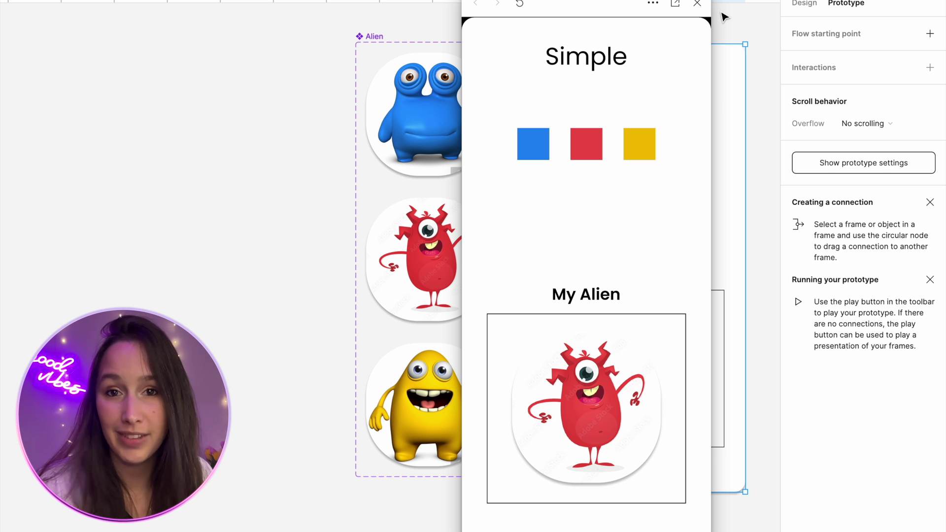
pyautogui.click(697, 6)
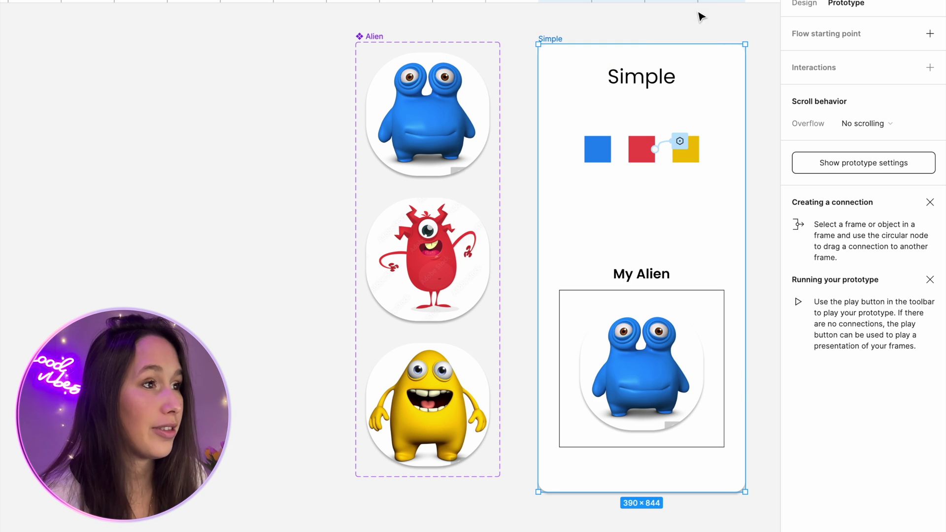
# Copy the red square's Set variable interaction onto the yellow and blue squares
pyautogui.click(640, 162)
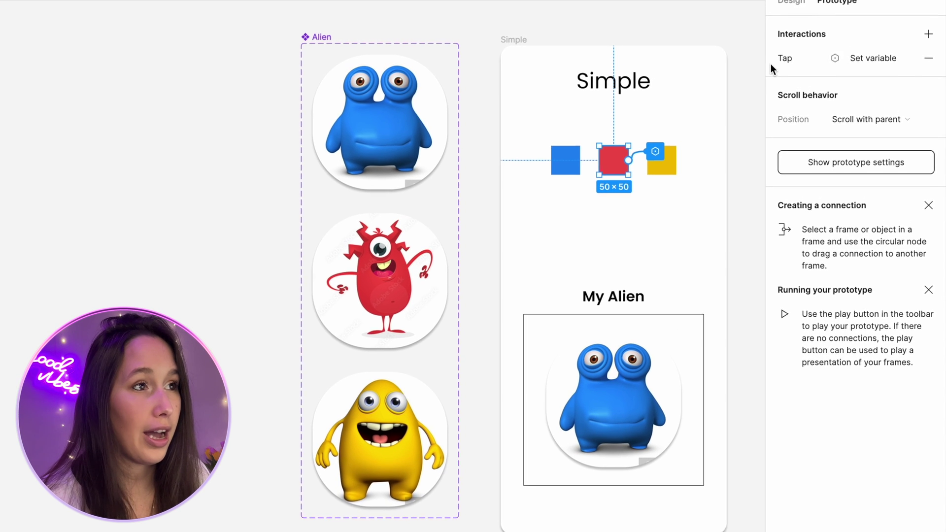
pyautogui.click(760, 64)
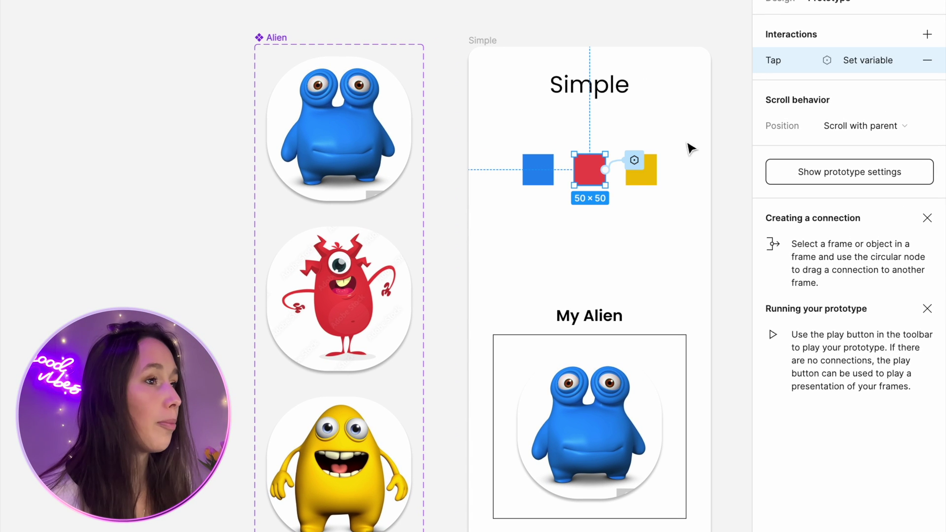
pyautogui.click(651, 177)
pyautogui.keyDown('shift'); pyautogui.click(531, 178); pyautogui.keyUp('shift')
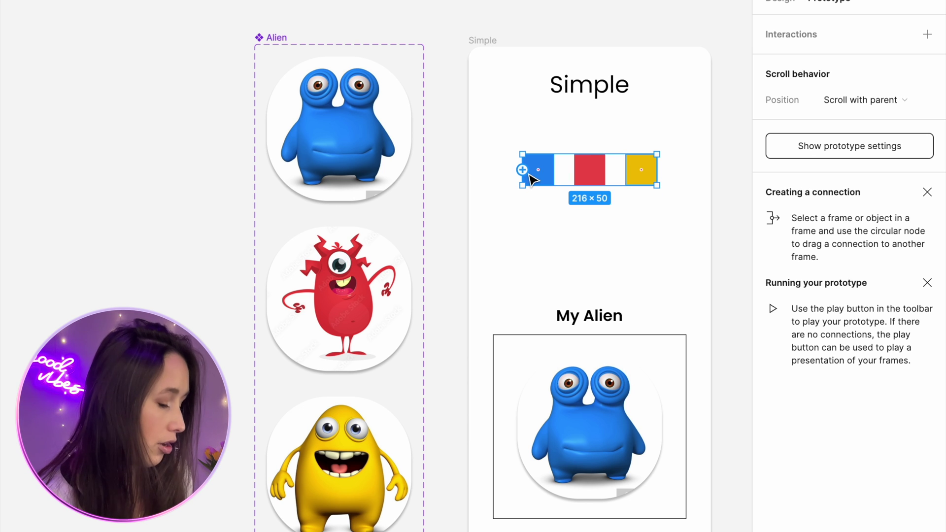
pyautogui.hotkey('ctrl', 'v')
# Change the yellow square's tap interaction so it sets selectedAlien to "yellow"
pyautogui.click(684, 163)
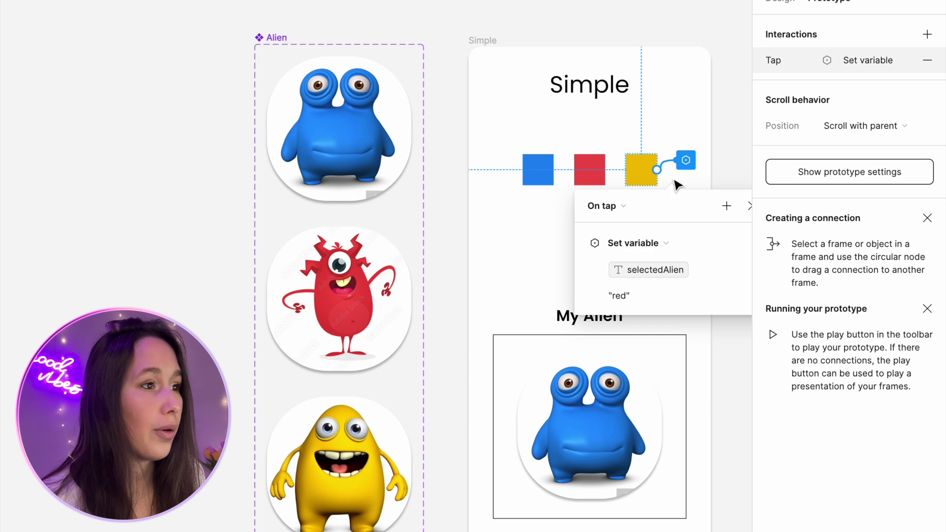
pyautogui.click(622, 296)
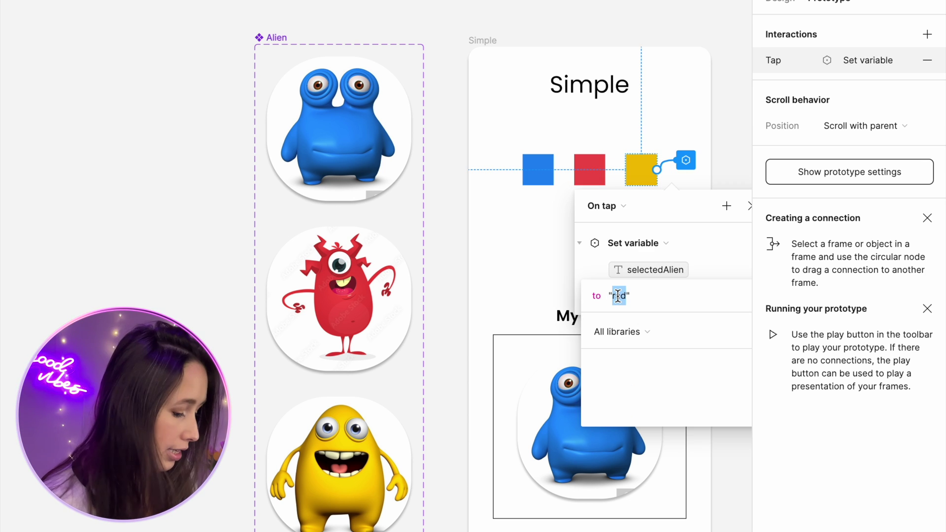
pyautogui.write('yel')
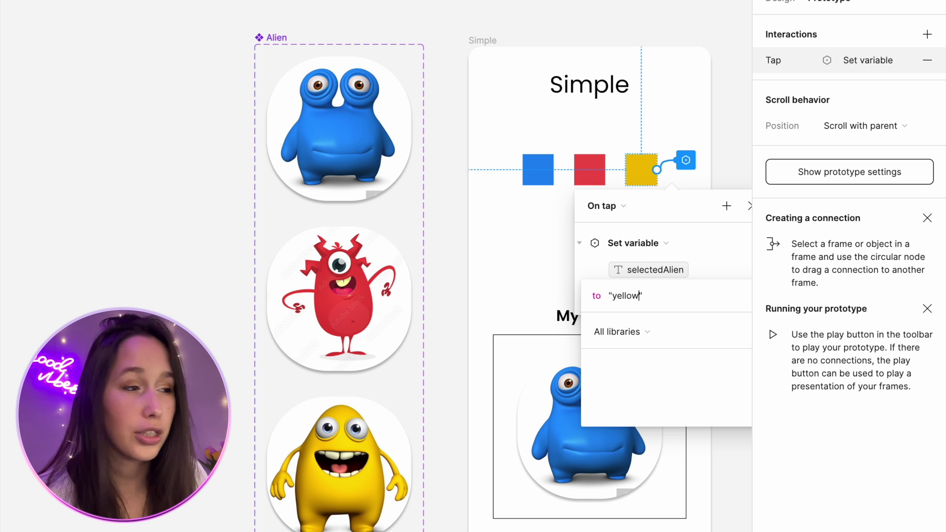
pyautogui.write('low')
pyautogui.press('Return')
# Change the blue square's tap interaction so it sets selectedAlien to "blue"
pyautogui.click(543, 177)
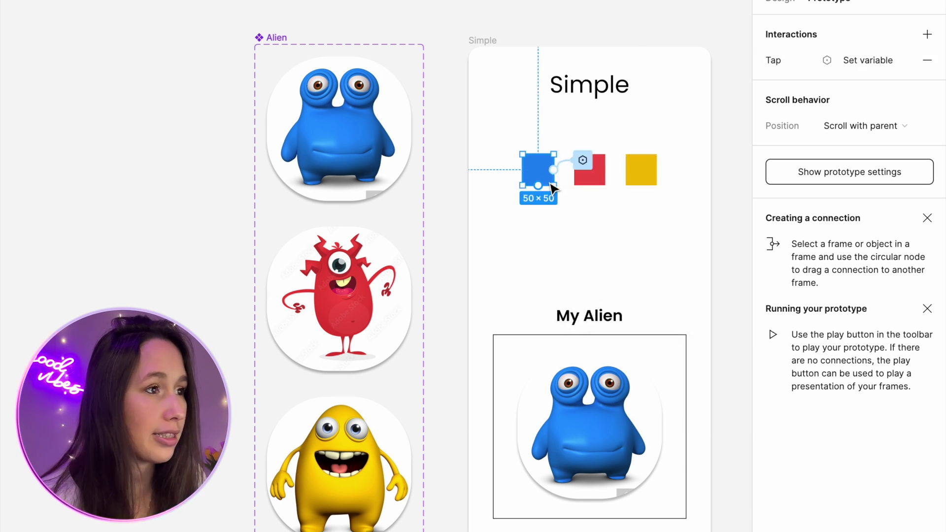
pyautogui.click(581, 167)
pyautogui.click(520, 296)
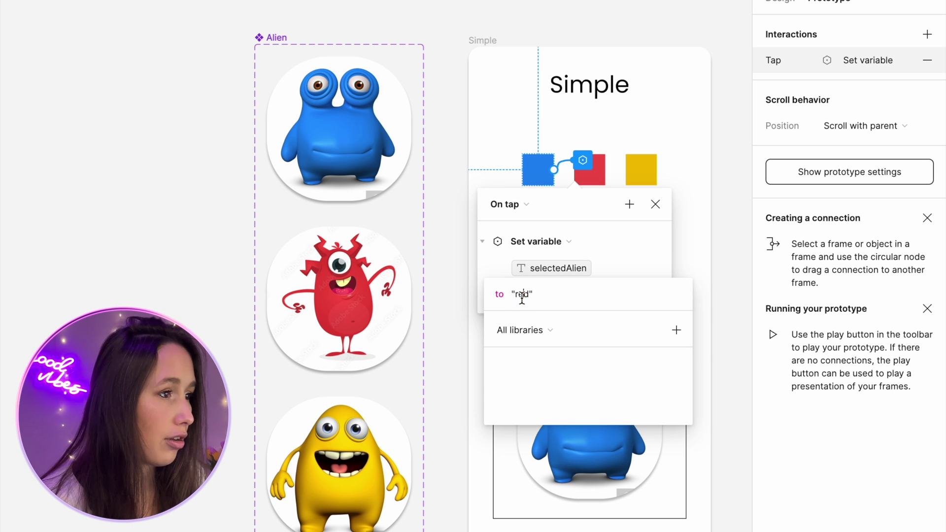
pyautogui.write('blu')
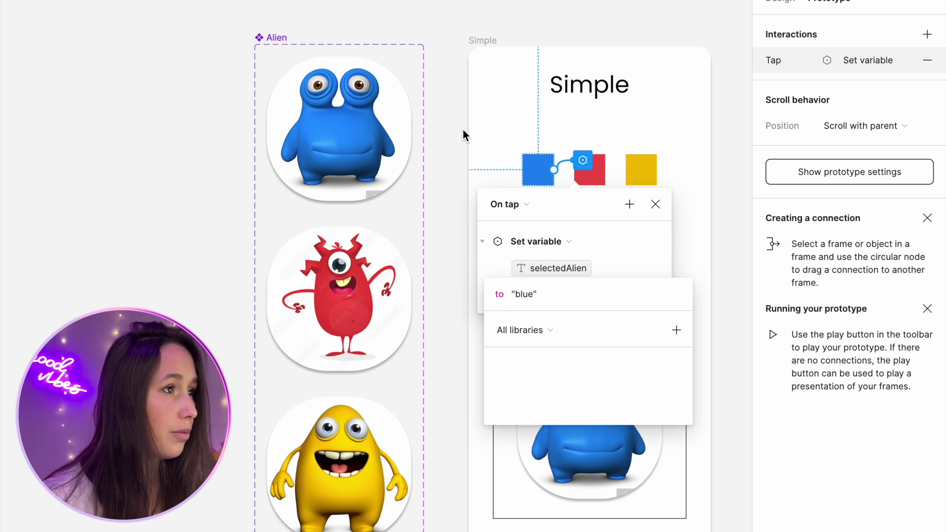
pyautogui.press('Return')
# Preview the Simple frame and test switching the alien repeatedly with the yellow, blue and red squares
pyautogui.click(482, 40)
pyautogui.hotkey('shift', 'space')
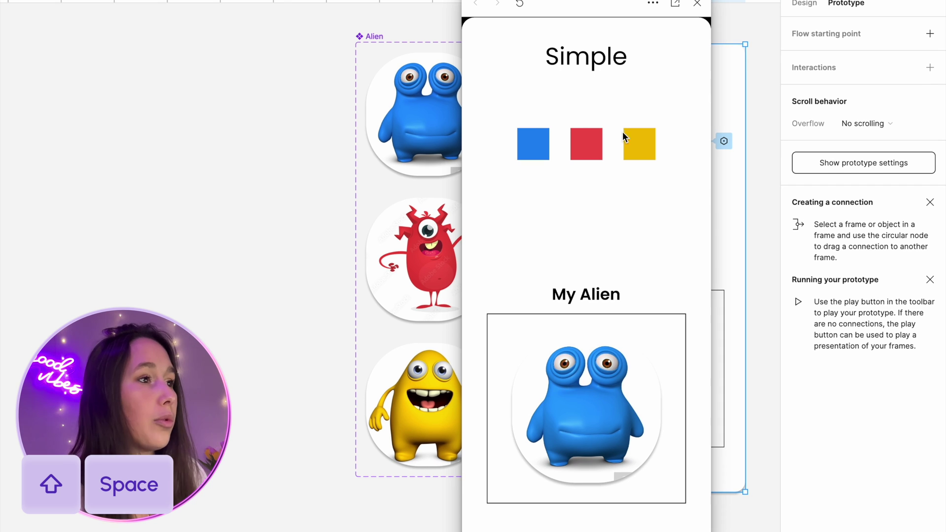
pyautogui.click(622, 152)
pyautogui.click(546, 153)
pyautogui.click(585, 153)
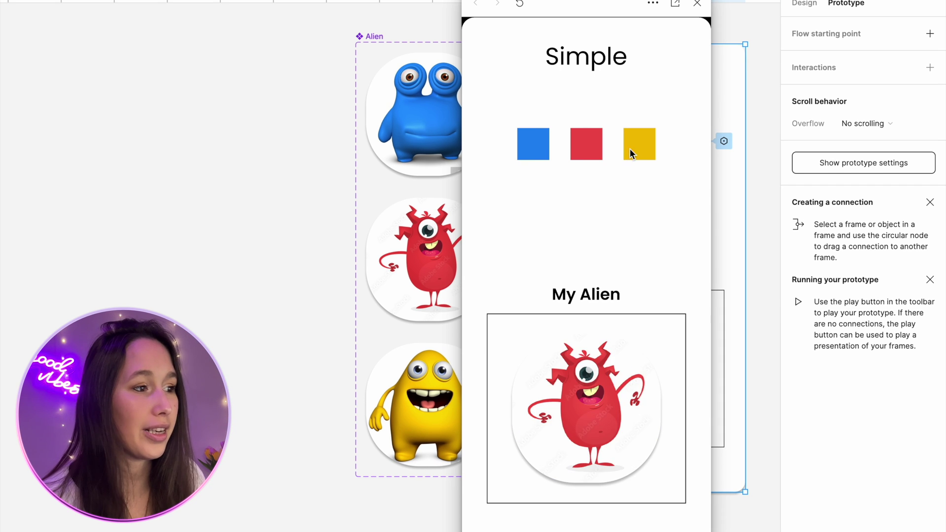
pyautogui.click(631, 153)
pyautogui.click(550, 150)
pyautogui.click(585, 153)
pyautogui.click(634, 153)
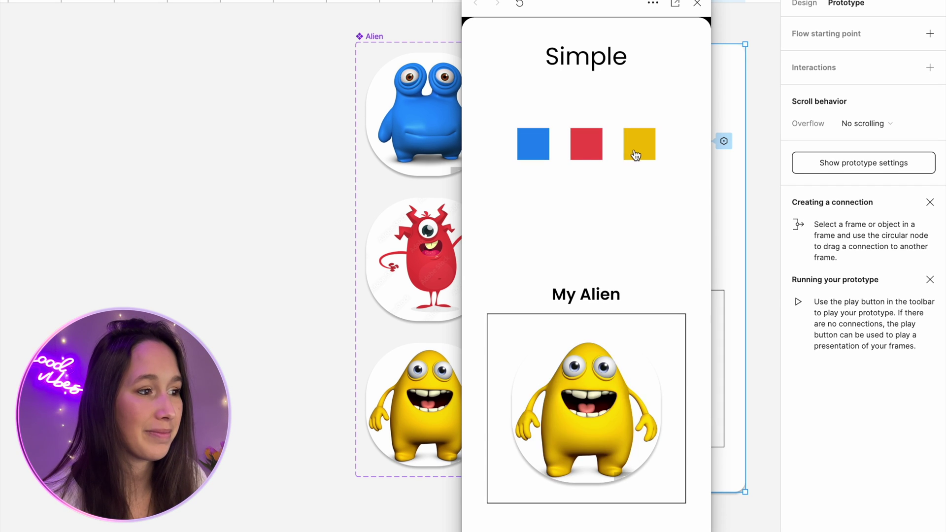
pyautogui.click(587, 152)
pyautogui.click(542, 153)
pyautogui.click(640, 154)
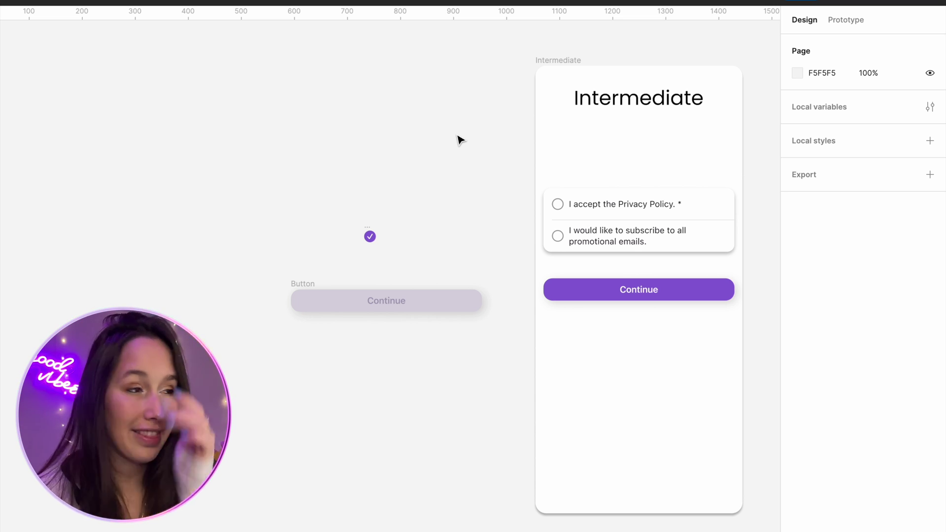
# Move the Privacy Policy circle beside the purple checkmark and the purple Continue button below the disabled one, outside the Intermediate frame
pyautogui.click(558, 204)
pyautogui.moveTo(557, 204); pyautogui.dragTo(344, 237)
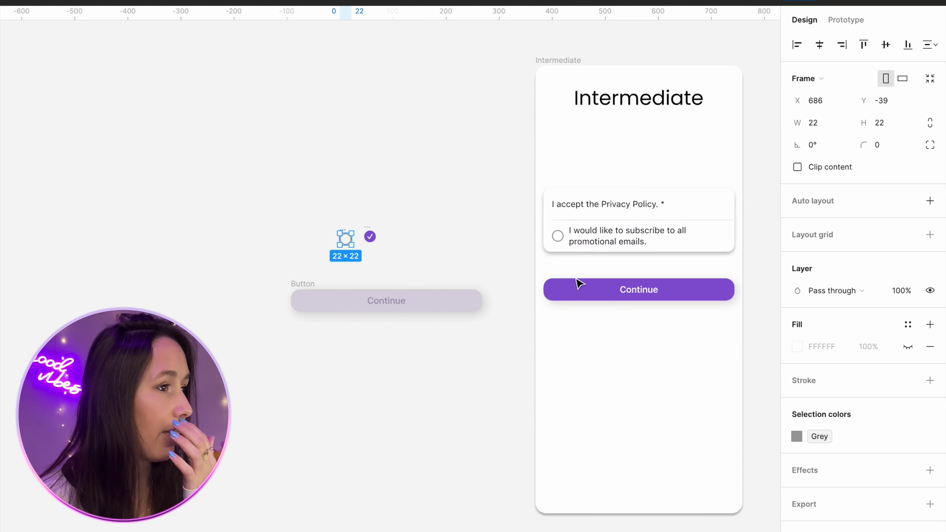
pyautogui.moveTo(580, 284); pyautogui.dragTo(349, 331)
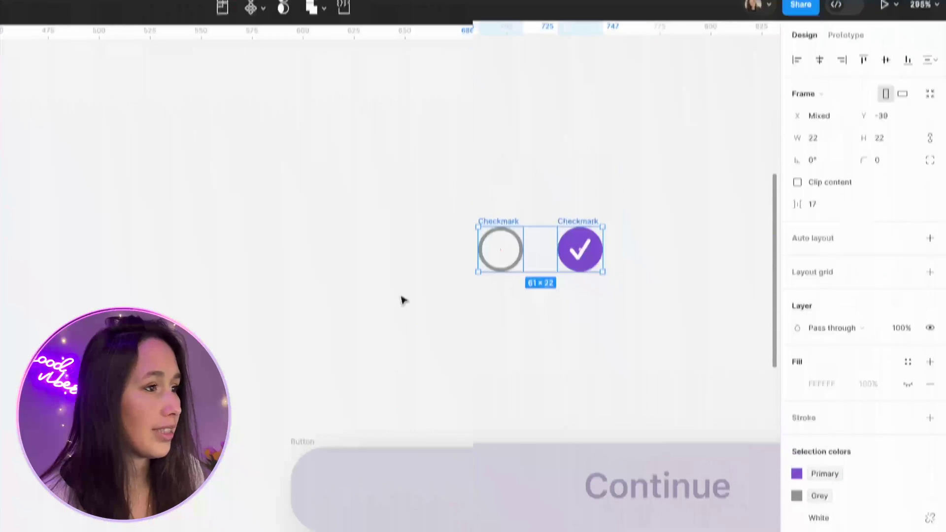
# Combine the two Checkmark frames into a component set and rename its variant property to Selected
pyautogui.scroll(3, 401, 300)
pyautogui.click(262, 8)
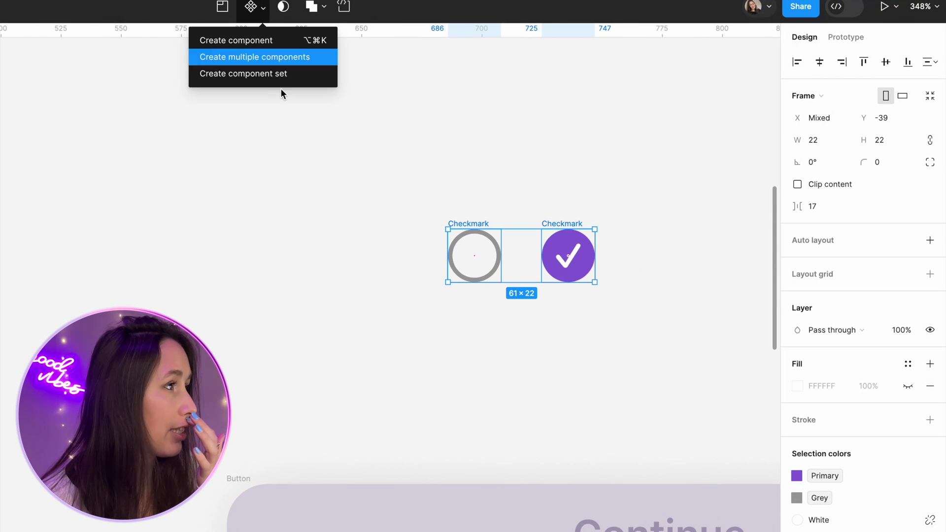
pyautogui.click(285, 75)
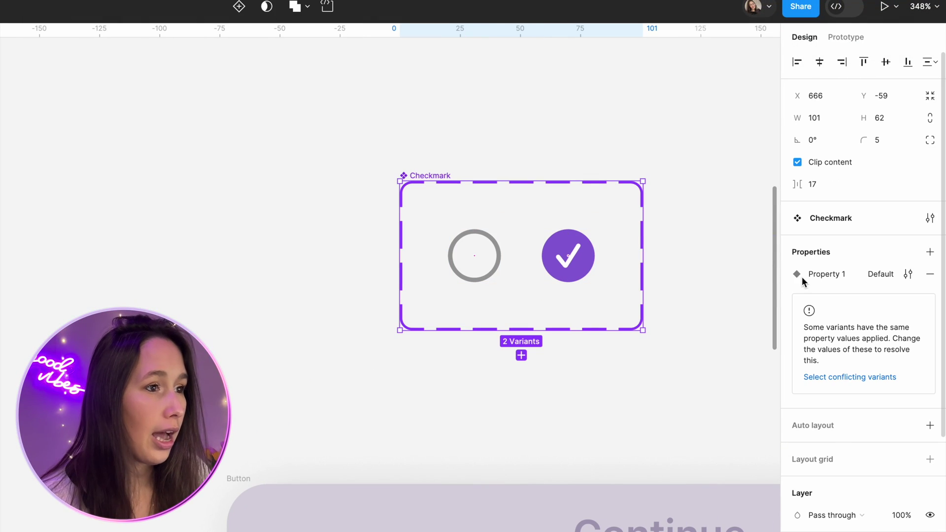
pyautogui.doubleClick(816, 276)
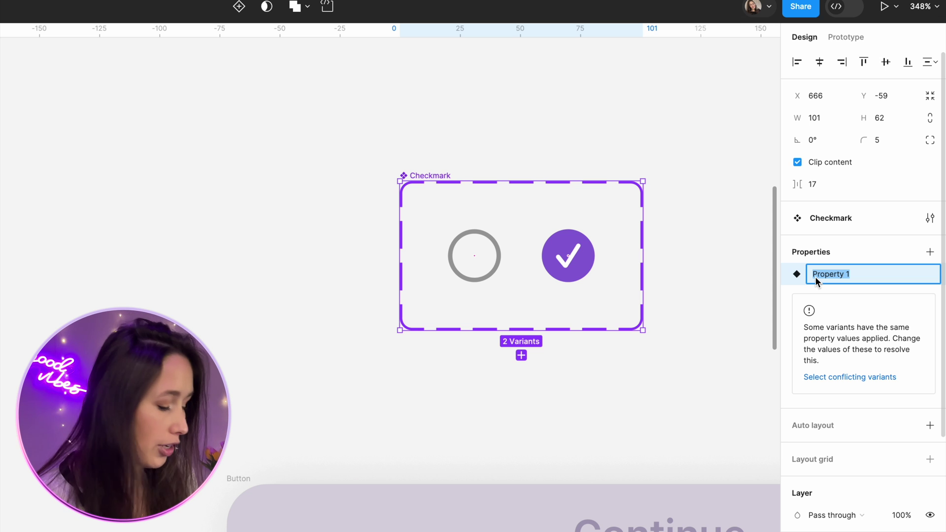
pyautogui.write('Selected')
pyautogui.press('Return')
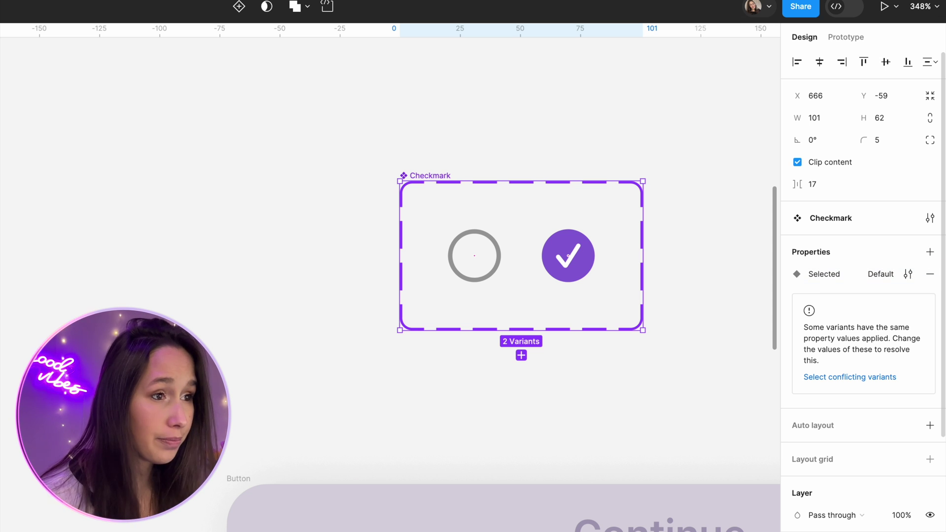
# Set the Selected property to False for the empty circle variant and True for the ticked variant
pyautogui.click(476, 274)
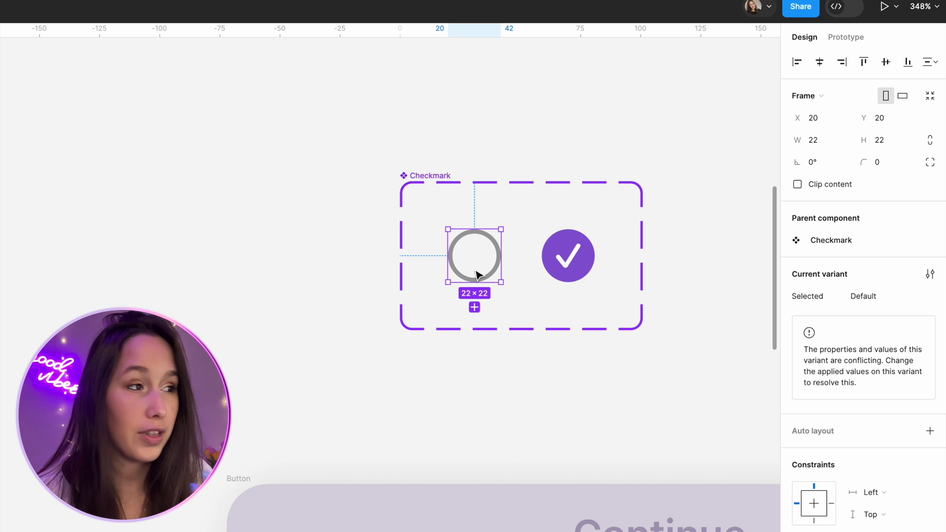
pyautogui.click(871, 298)
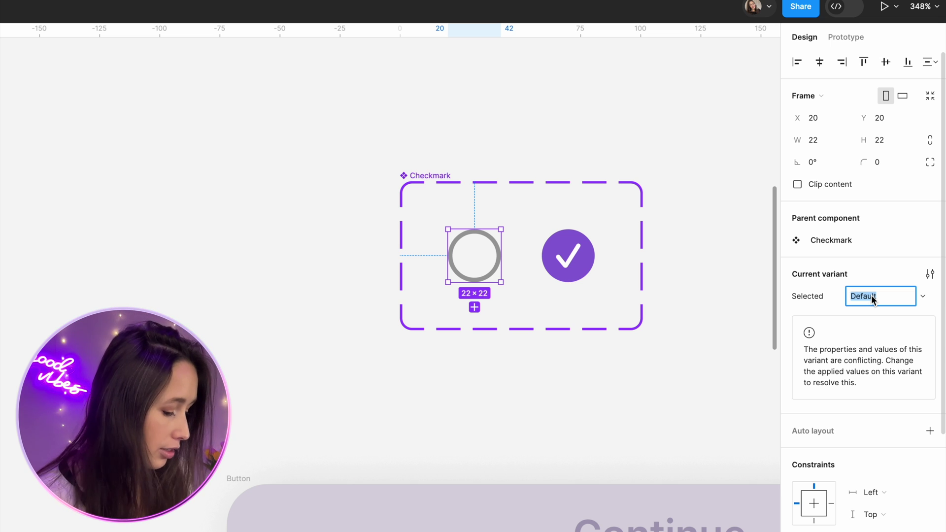
pyautogui.write('Fa;lse')
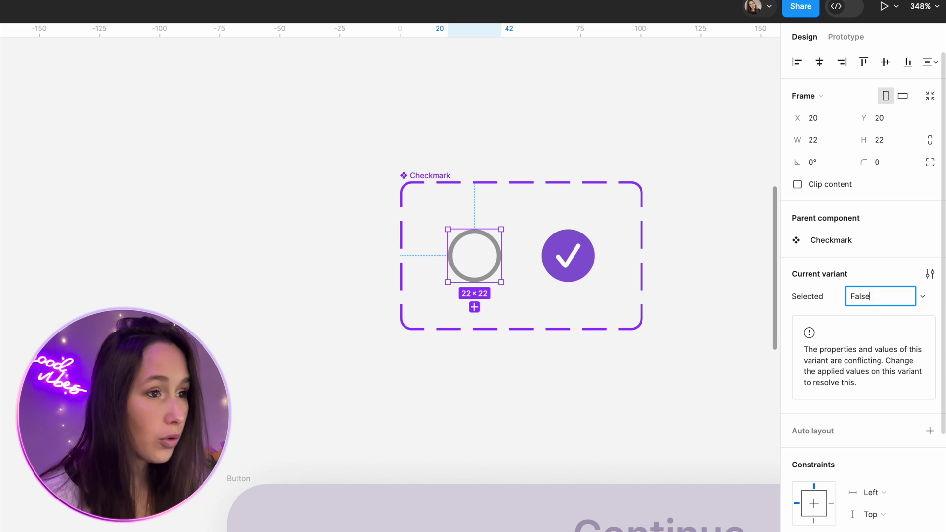
pyautogui.press('Return')
pyautogui.click(592, 276)
pyautogui.click(863, 298)
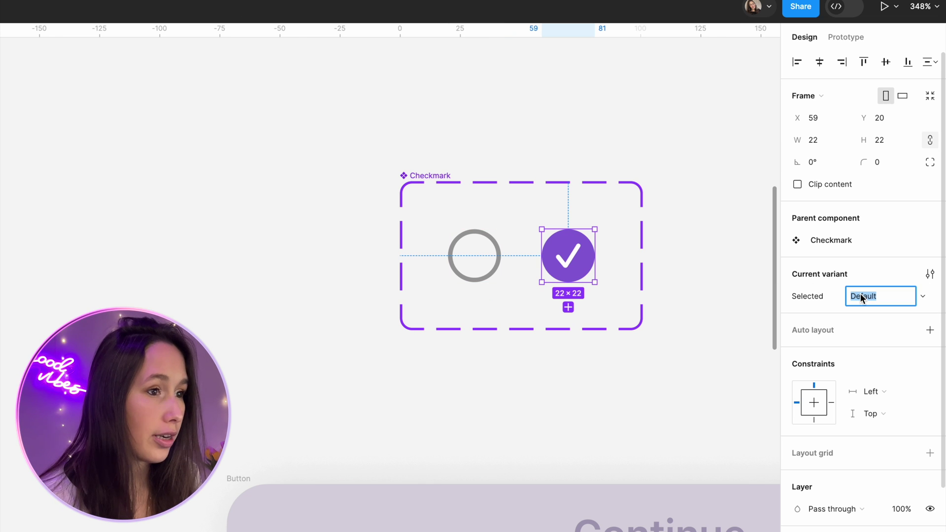
pyautogui.write('True')
pyautogui.press('Return')
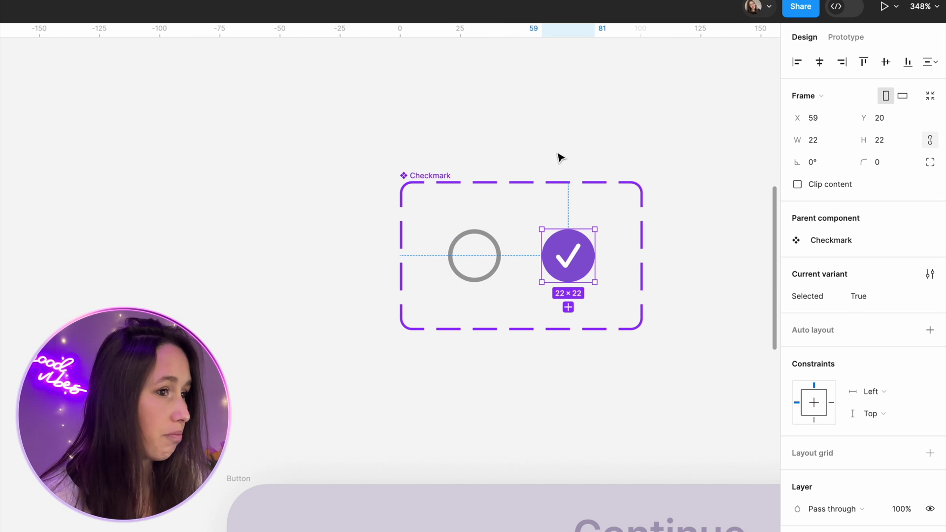
pyautogui.click(561, 158)
# Combine the disabled and purple Continue button frames into a component set and rename its variant property to Enabled
pyautogui.scroll(-5, 547, 336)
pyautogui.scroll(-3, 419, 261)
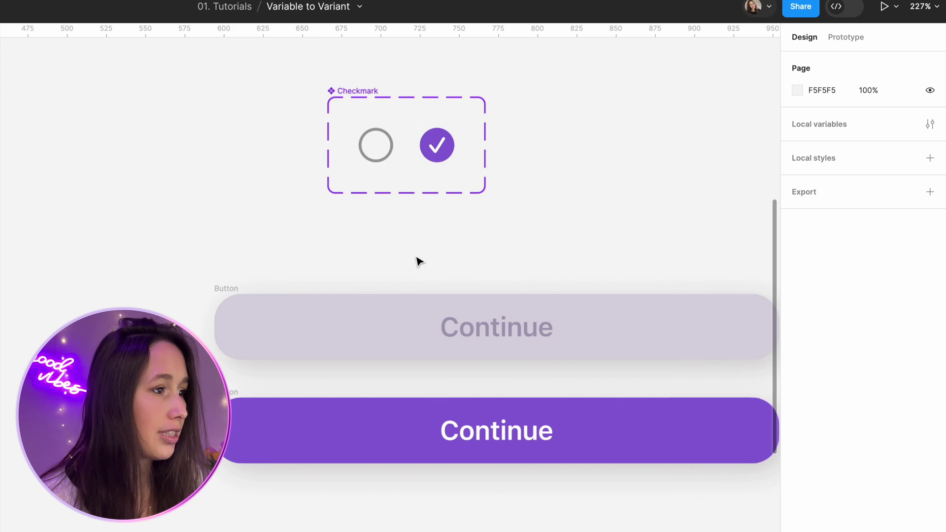
pyautogui.scroll(-5, 418, 262)
pyautogui.click(322, 284)
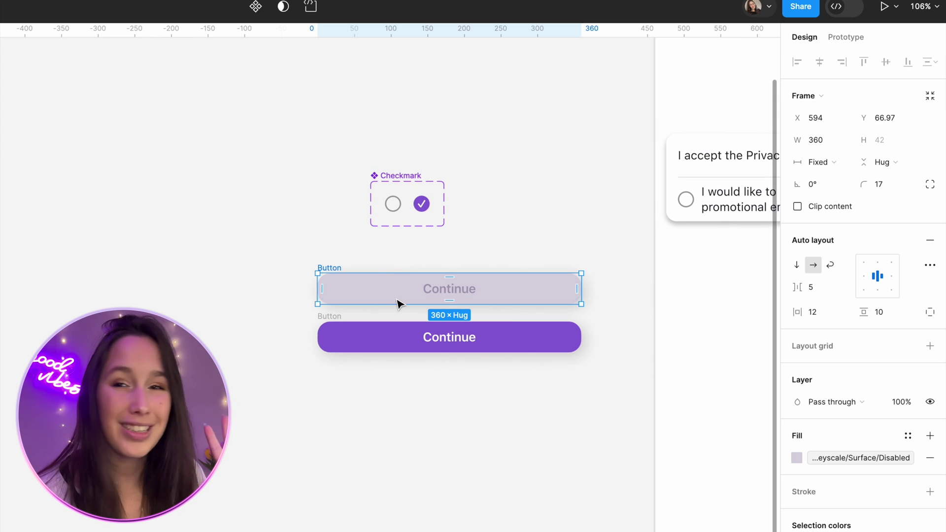
pyautogui.moveTo(268, 261); pyautogui.dragTo(641, 384)
pyautogui.click(263, 7)
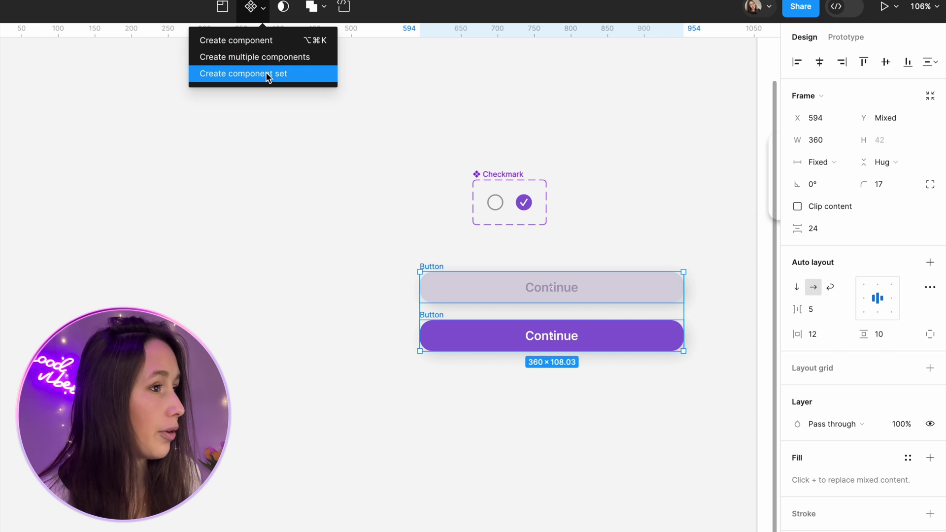
pyautogui.click(266, 72)
pyautogui.doubleClick(829, 274)
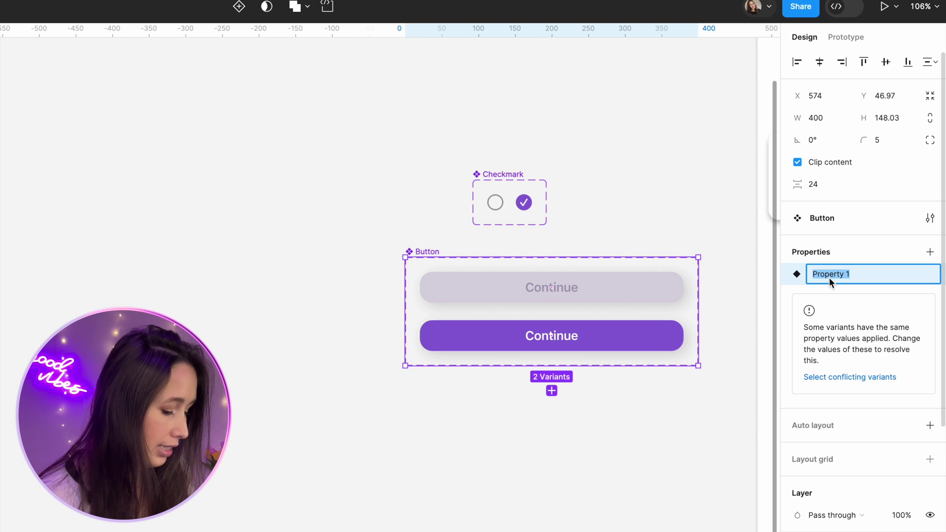
pyautogui.write('Enabled')
# Set the Enabled property to False for the greyed-out Continue button variant and True for the purple one
pyautogui.click(551, 288)
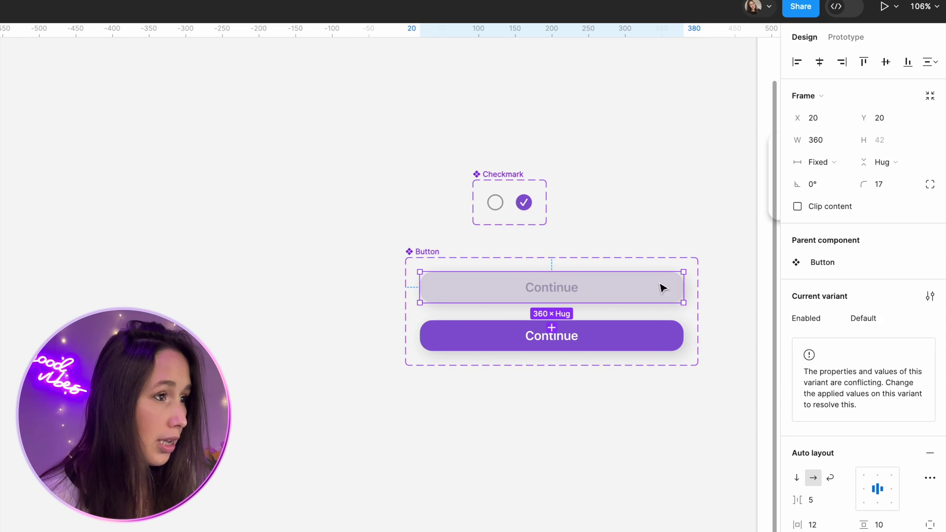
pyautogui.click(869, 320)
pyautogui.write('False')
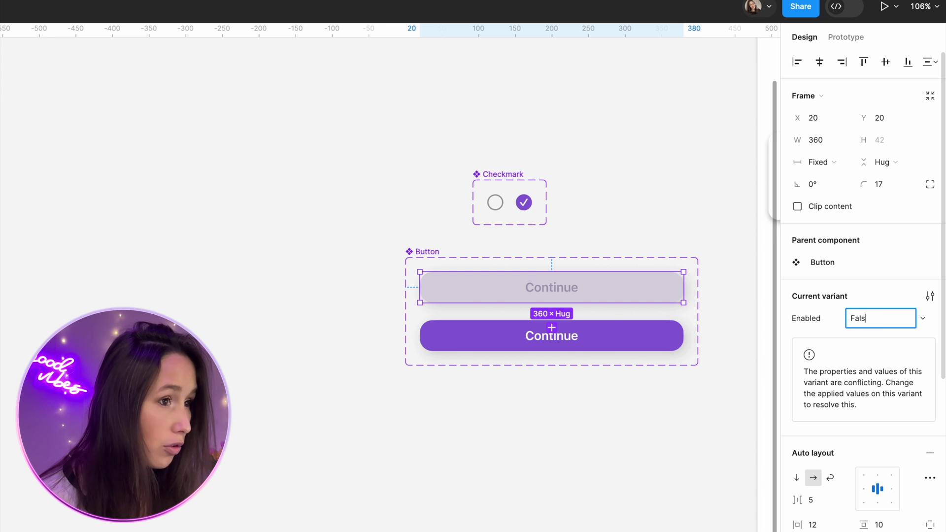
pyautogui.press('Return')
pyautogui.click(881, 315)
pyautogui.write('True')
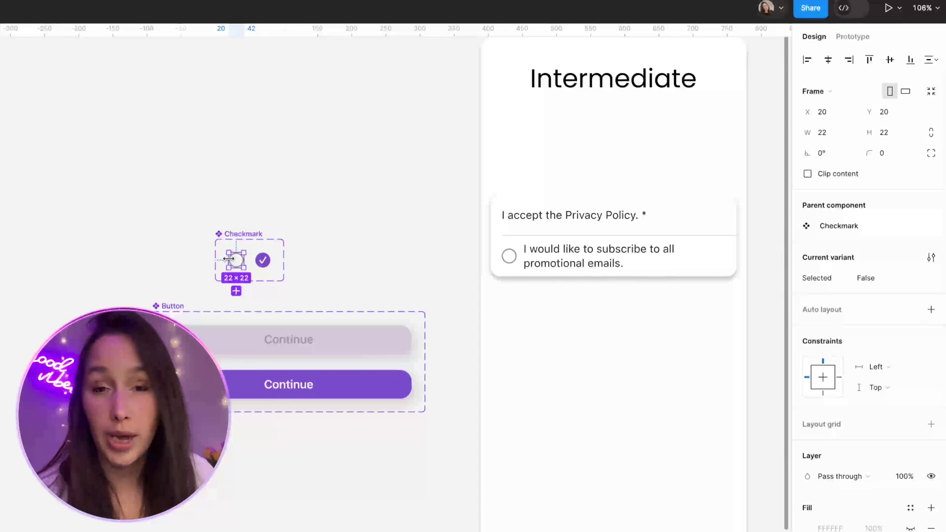
# Paste a Checkmark instance into the Privacy Policy row and place it before the text
pyautogui.doubleClick(658, 223)
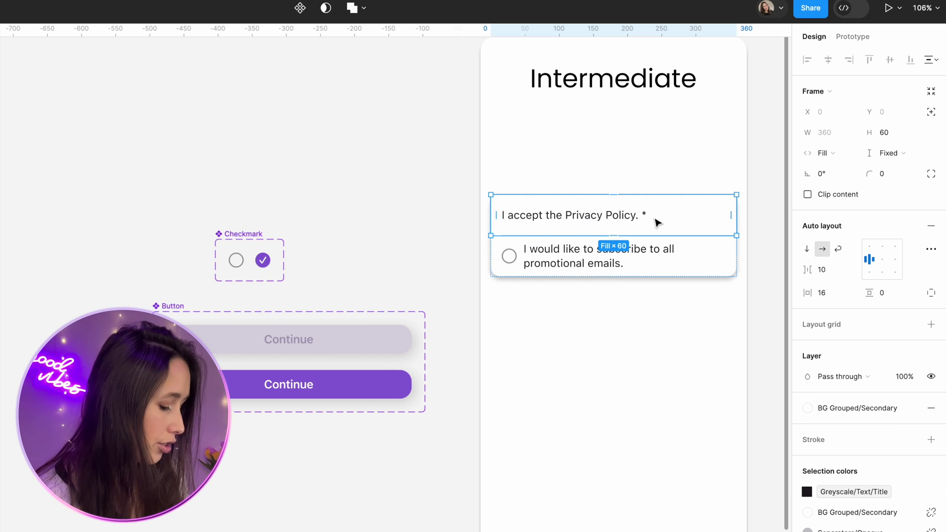
pyautogui.hotkey('ctrl', 'v')
pyautogui.press('Left')
pyautogui.press('Right')
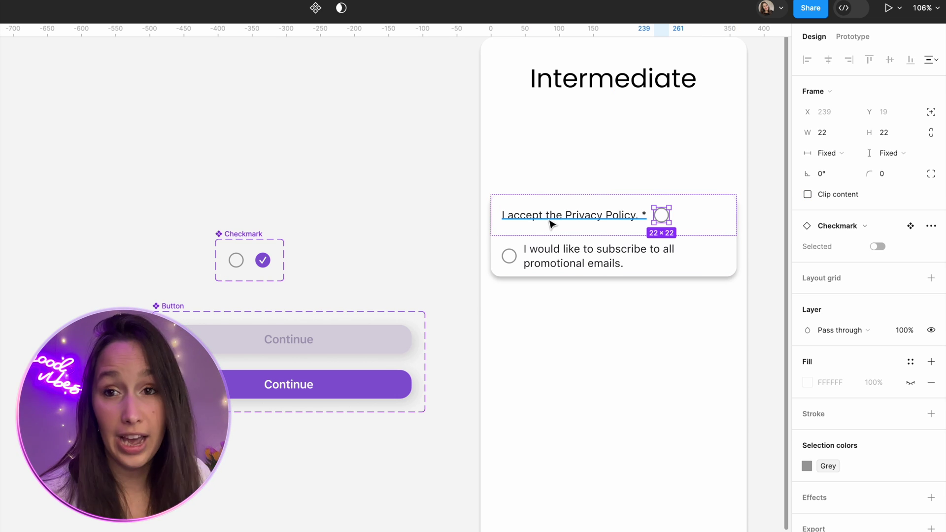
pyautogui.press('Left')
pyautogui.press('Right')
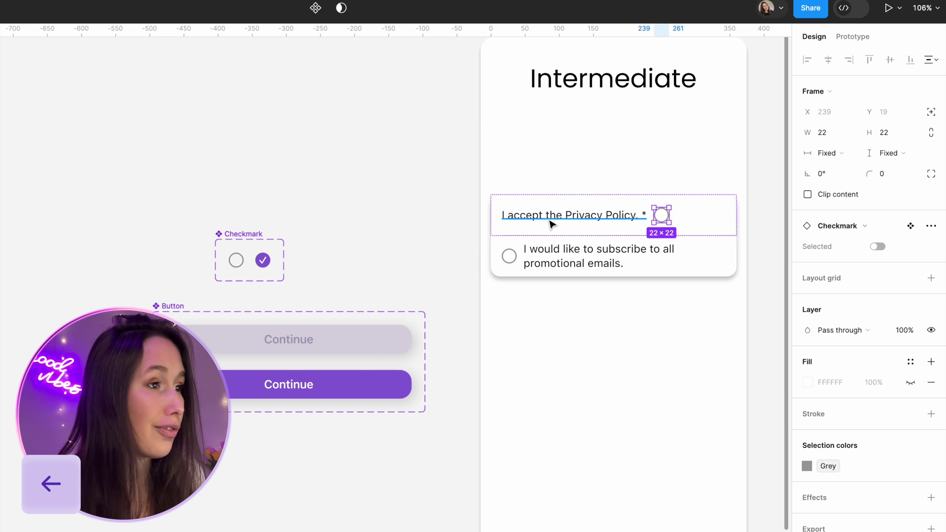
pyautogui.press('Left')
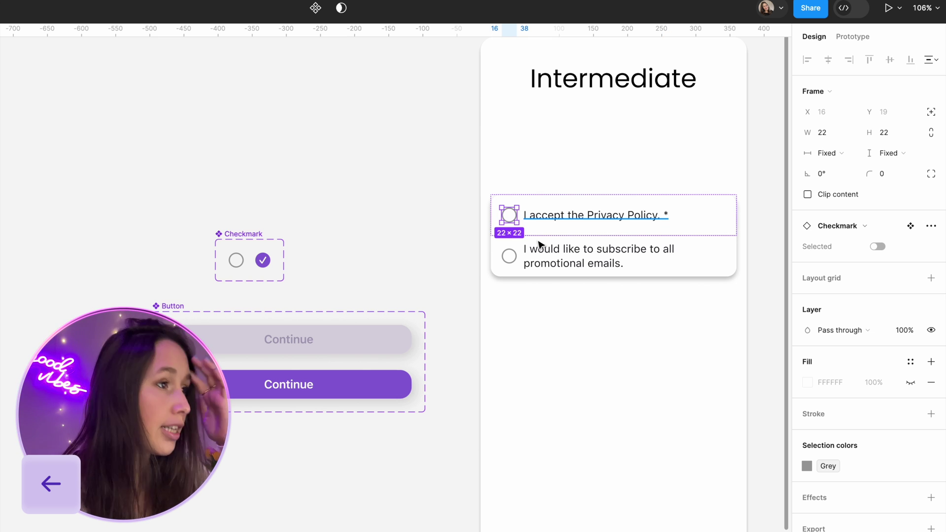
# Replace the empty circle in the promotional emails row with the copied Checkmark instance
pyautogui.click(516, 257)
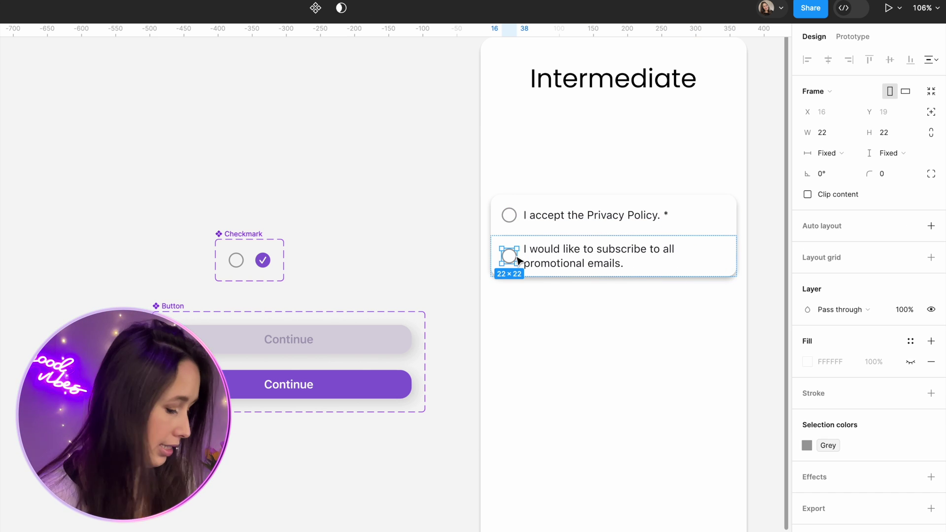
pyautogui.press('super+shift+r')
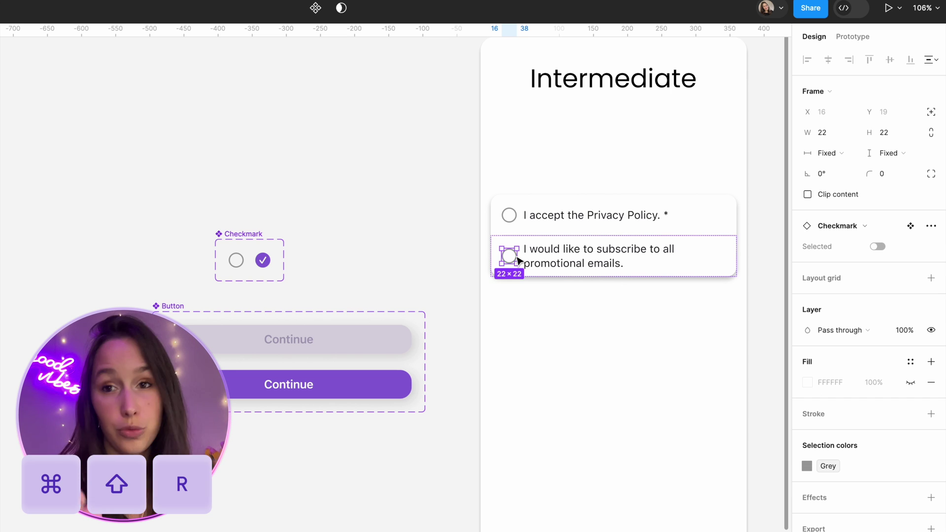
pyautogui.click(509, 215)
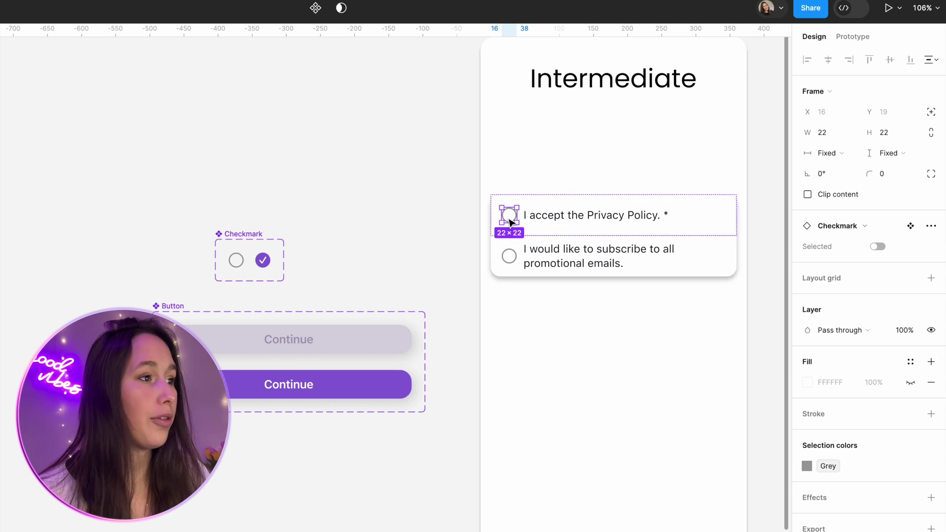
pyautogui.click(512, 256)
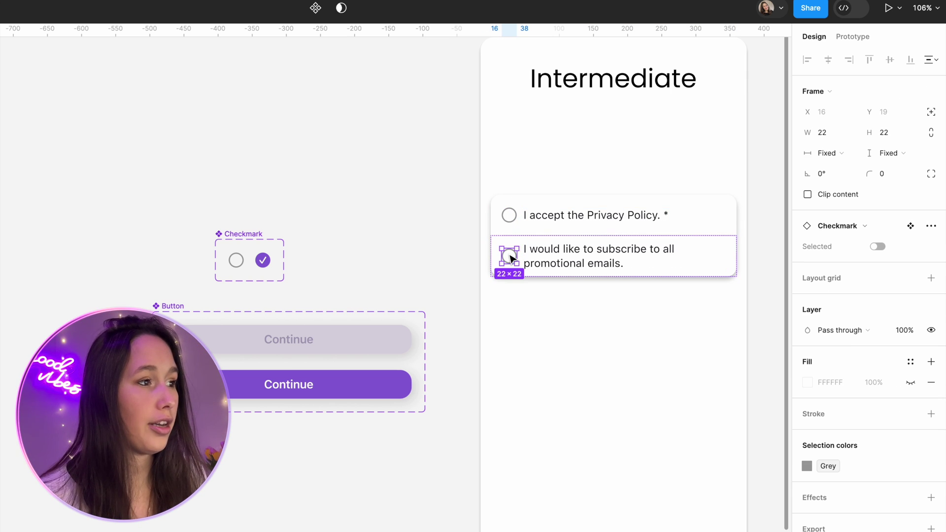
# Toggle the Selected property of the Privacy Policy checkmark on and off to try its variants
pyautogui.click(513, 215)
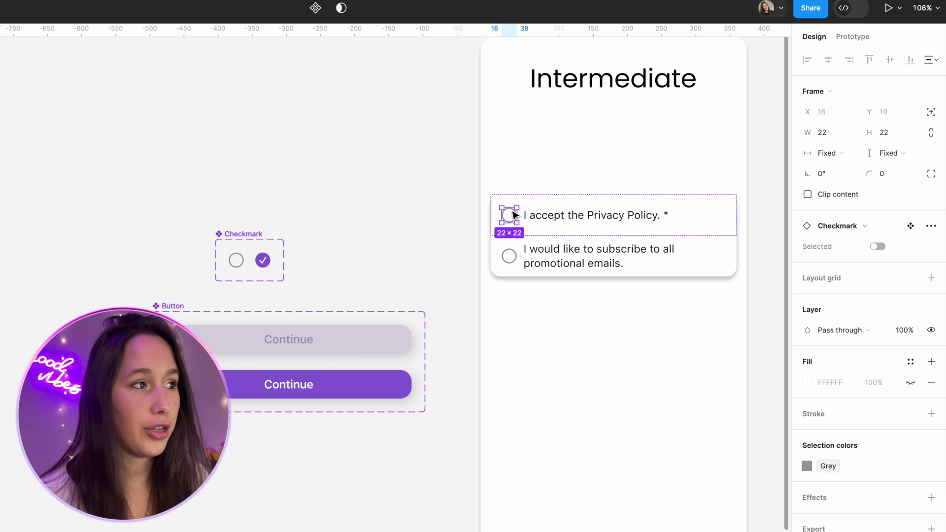
pyautogui.click(872, 246)
pyautogui.click(872, 247)
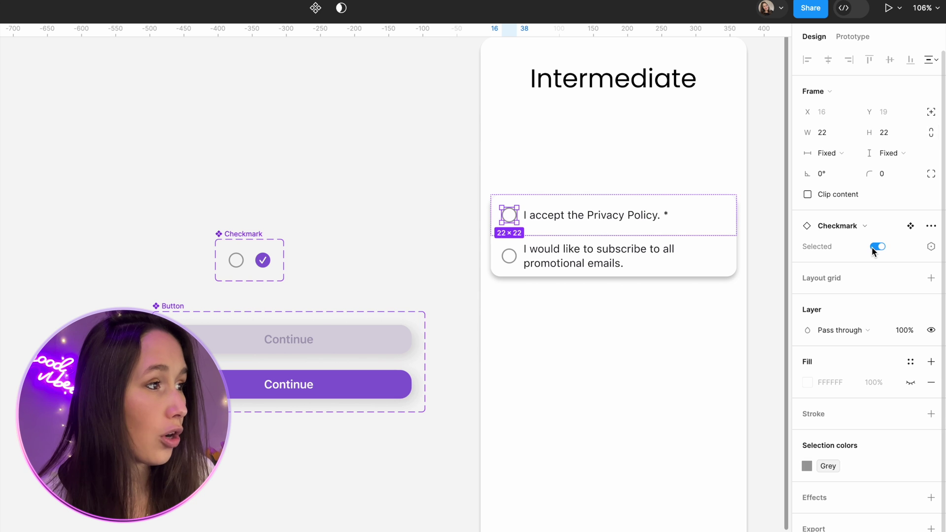
pyautogui.click(872, 247)
pyautogui.click(871, 247)
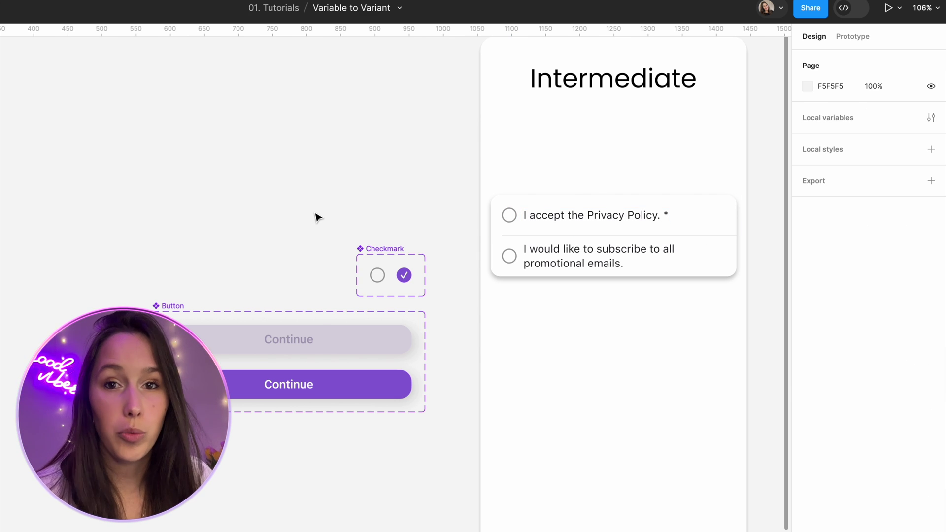
pyautogui.doubleClick(509, 221)
pyautogui.click(507, 219)
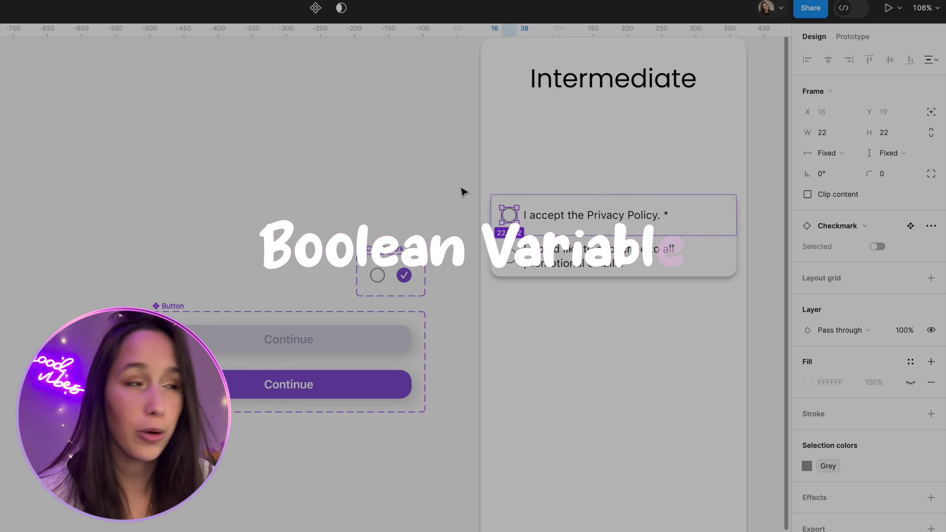
# Create a local Boolean variable named selected with the value False
pyautogui.click(425, 177)
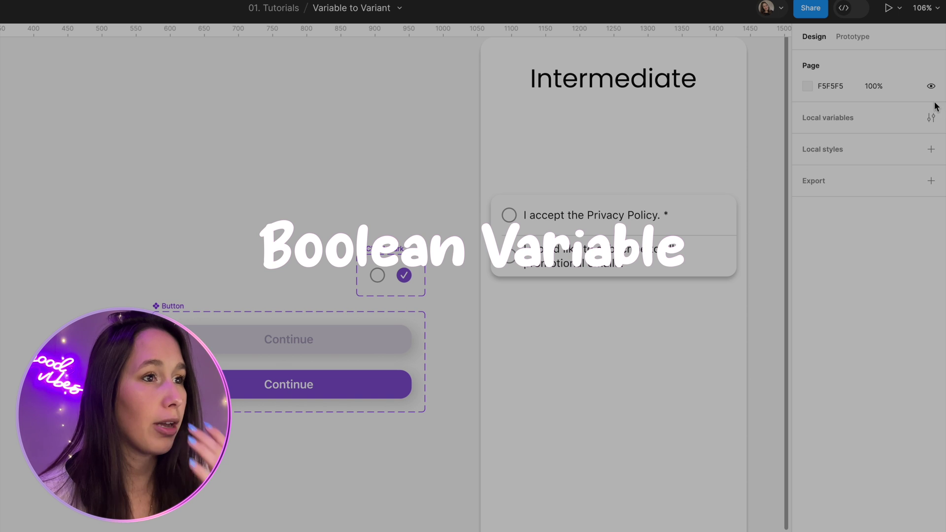
pyautogui.click(931, 118)
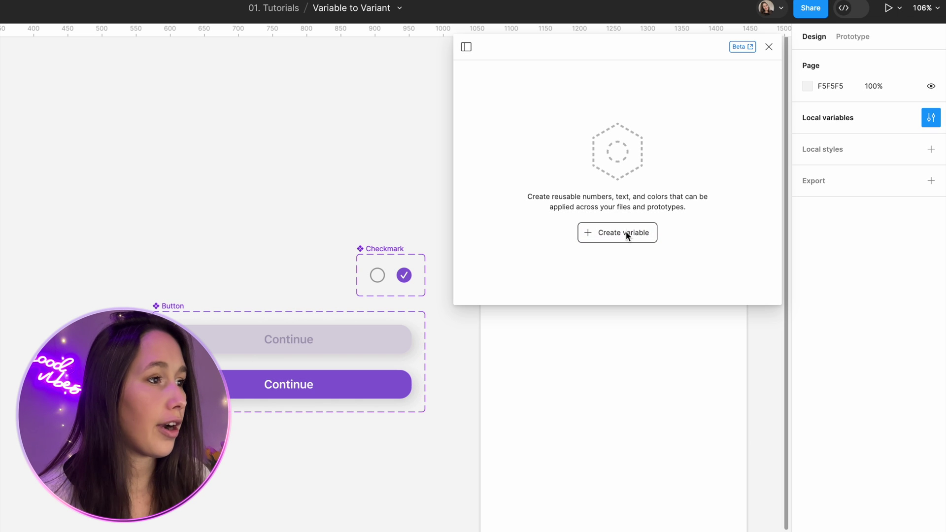
pyautogui.click(624, 233)
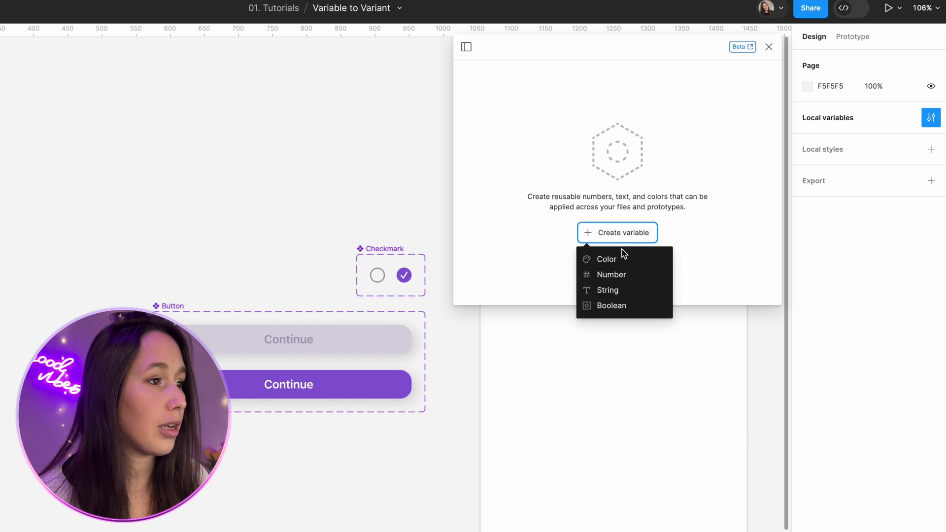
pyautogui.click(611, 306)
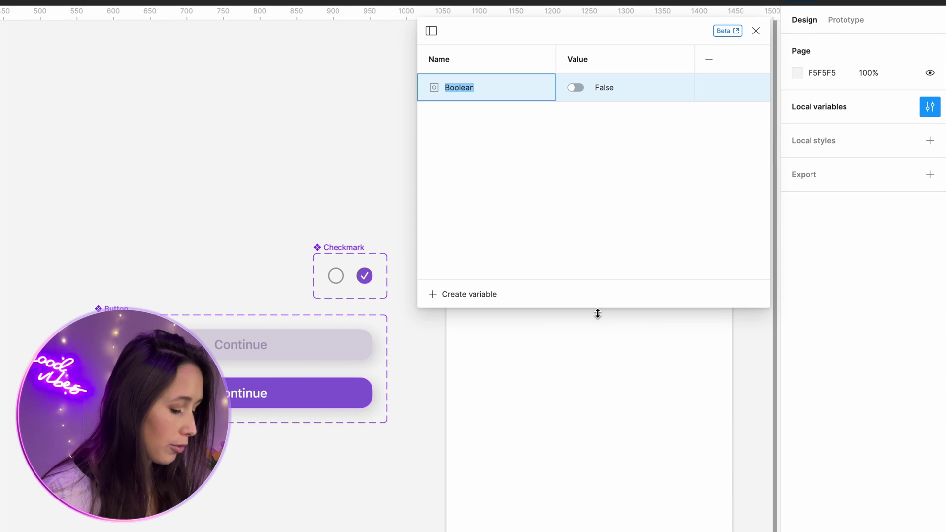
pyautogui.press('BackSpace')
pyautogui.write('selecte')
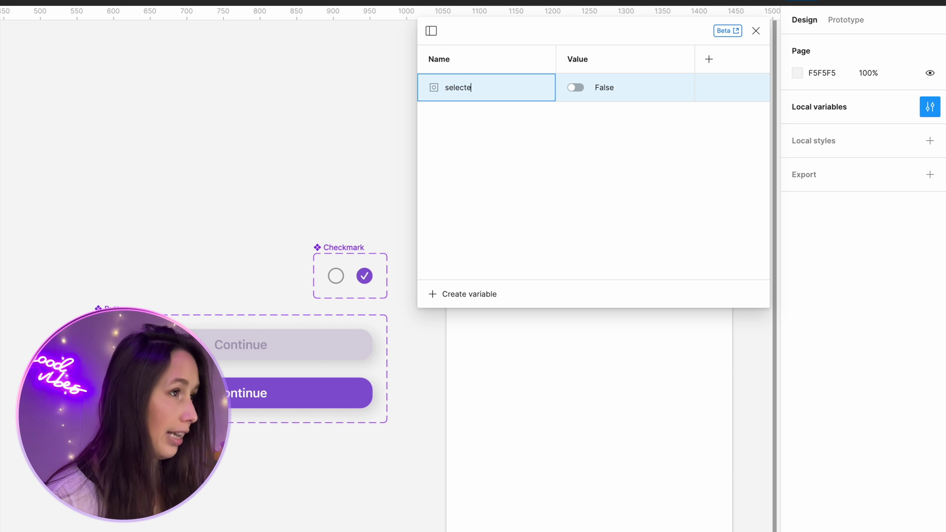
pyautogui.write('d')
pyautogui.press('Return')
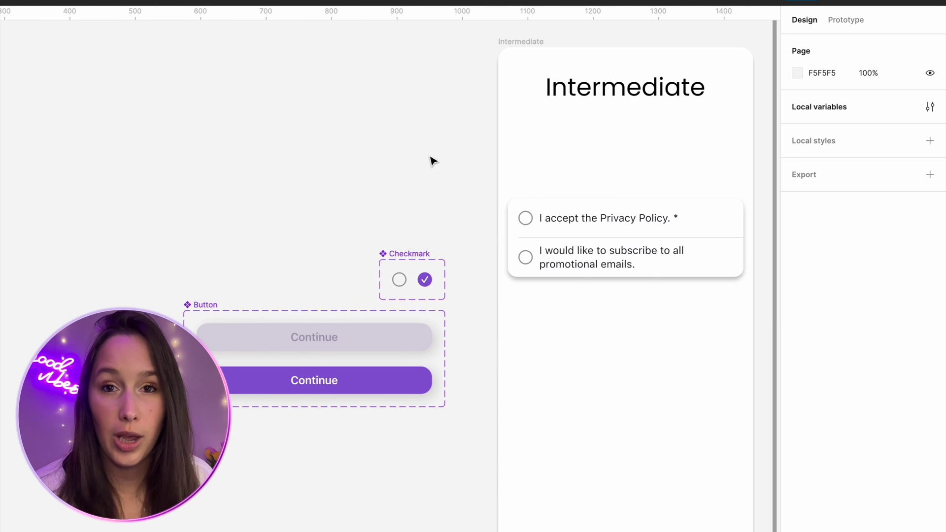
# Try the Selected switch on the Privacy Policy checkmark and bind that property to the selected variable
pyautogui.click(527, 219)
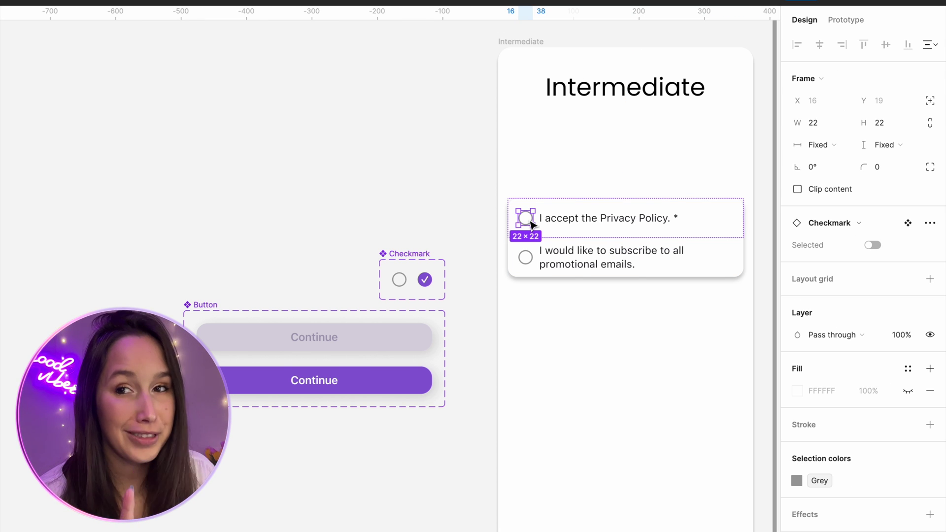
pyautogui.click(870, 244)
pyautogui.click(868, 245)
pyautogui.click(870, 245)
pyautogui.click(870, 245)
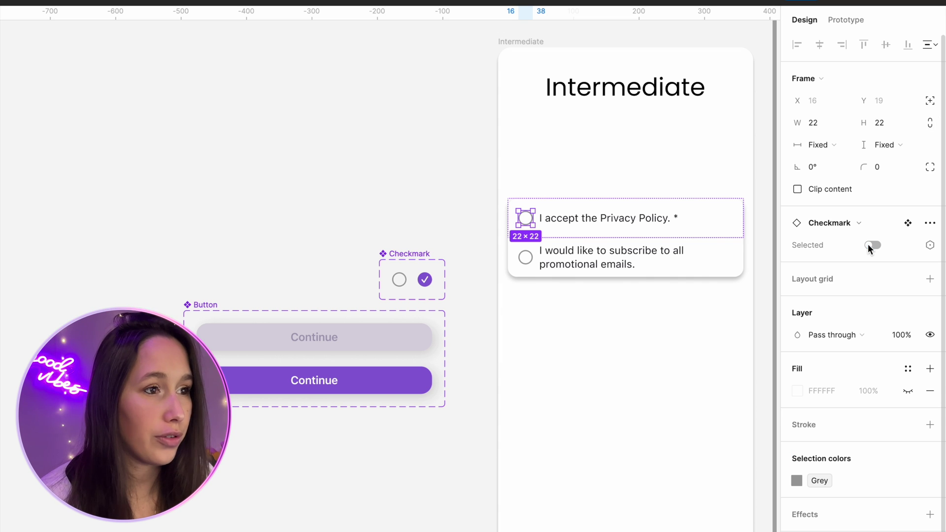
pyautogui.click(930, 246)
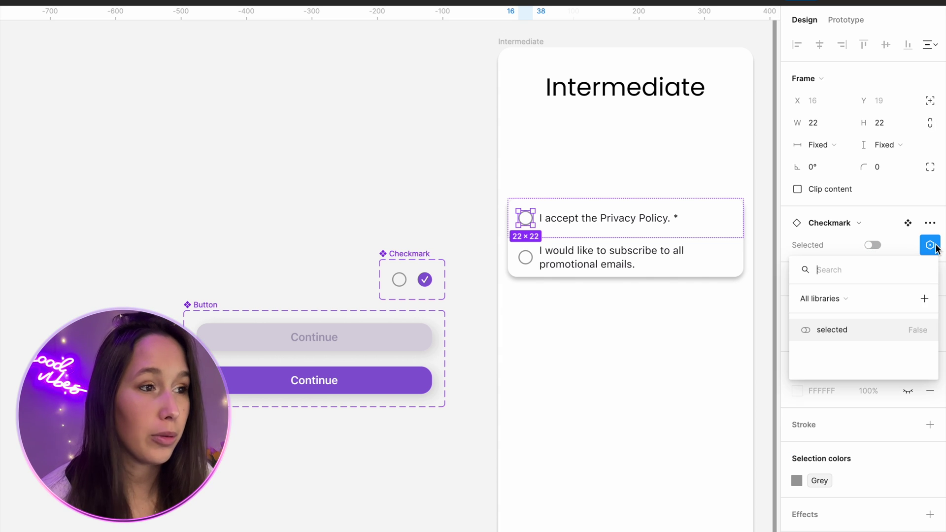
pyautogui.click(860, 332)
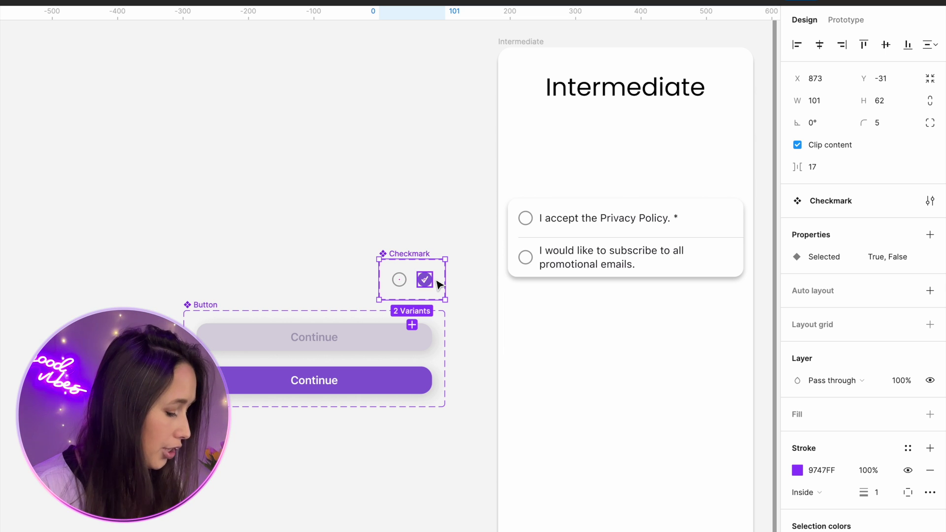
# Add instant on-tap Change to interactions between the empty and ticked Checkmark variants in both directions
pyautogui.hotkey('shift', 'e')
pyautogui.scroll(6, 438, 284)
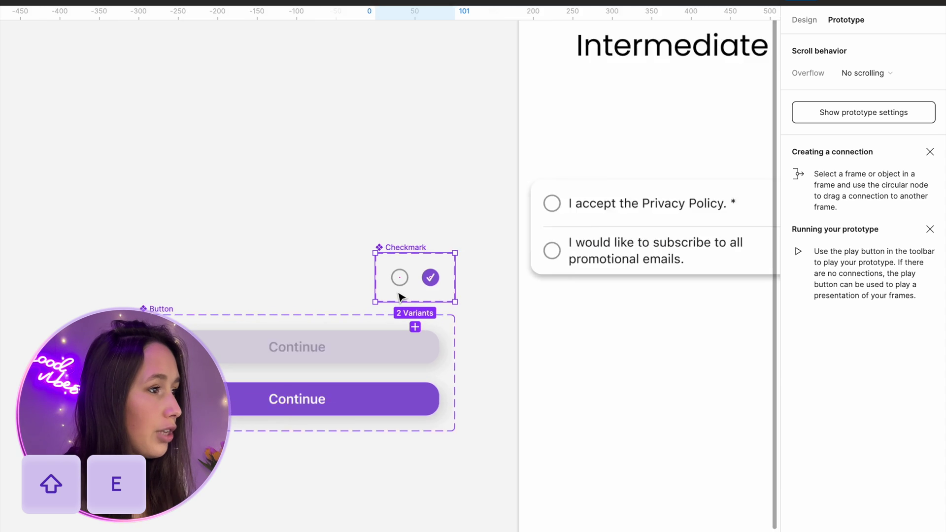
pyautogui.click(422, 272)
pyautogui.moveTo(422, 263); pyautogui.dragTo(474, 264)
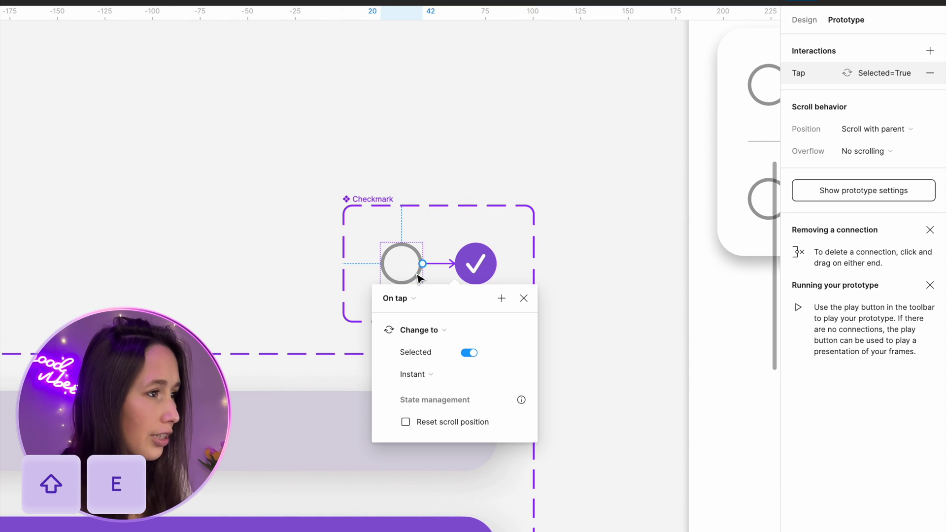
pyautogui.click(498, 274)
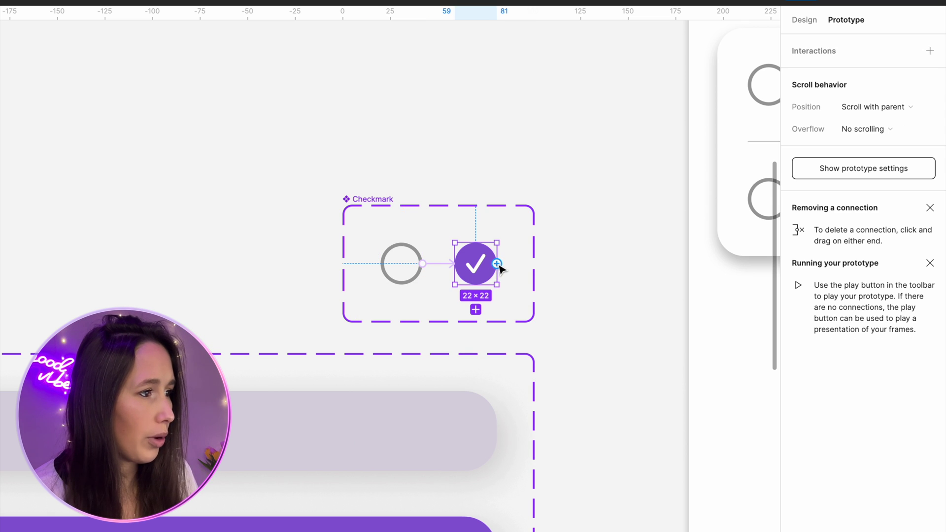
pyautogui.moveTo(497, 263); pyautogui.dragTo(414, 284)
pyautogui.click(446, 178)
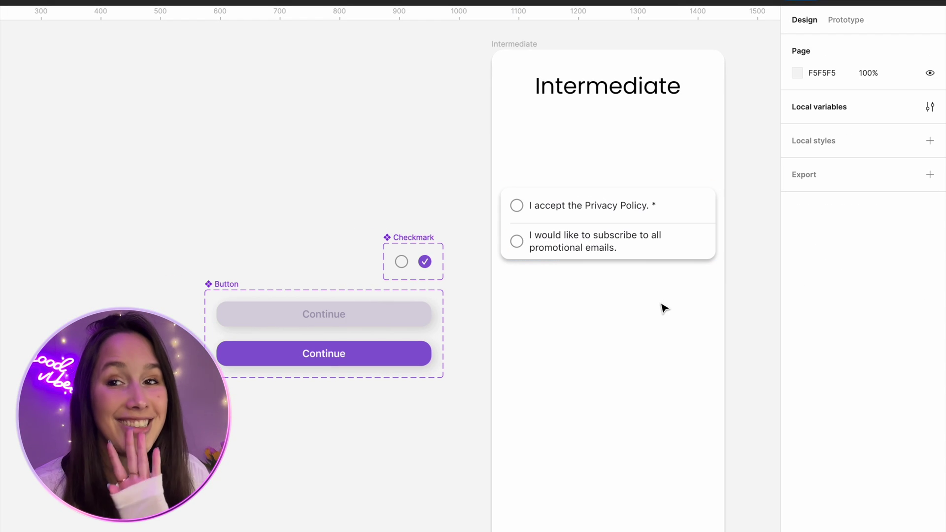
# Preview the Intermediate frame, toggle the Privacy Policy checkmark on and off repeatedly, and close the preview
pyautogui.click(525, 47)
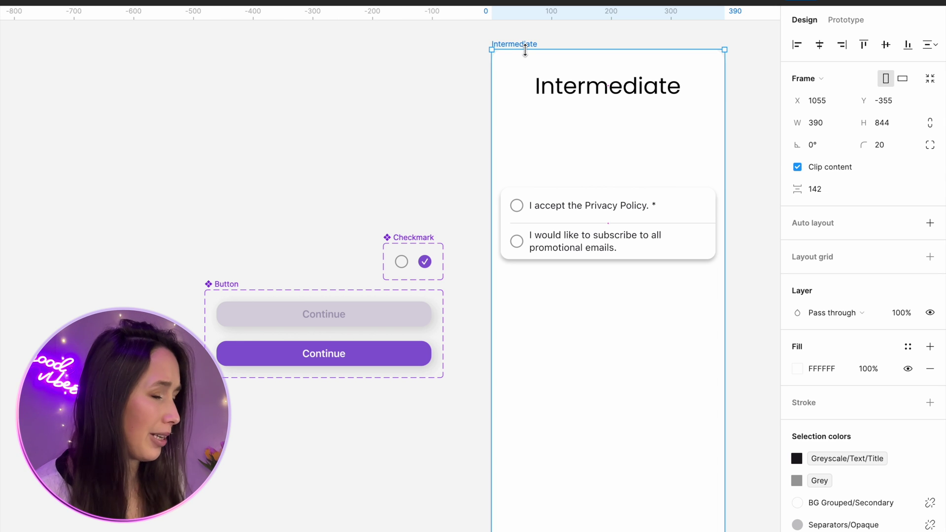
pyautogui.hotkey('shift', 'space')
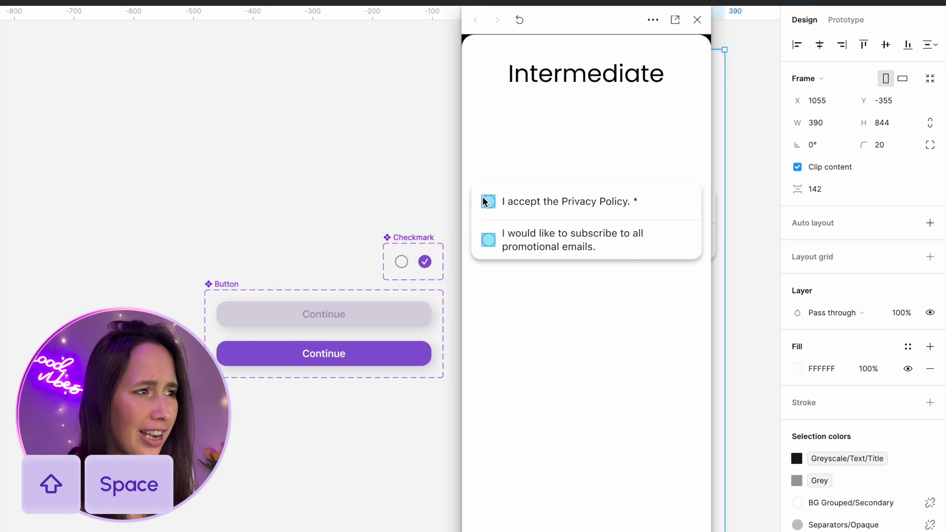
pyautogui.click(489, 202)
pyautogui.click(489, 206)
pyautogui.click(489, 206)
pyautogui.click(489, 206)
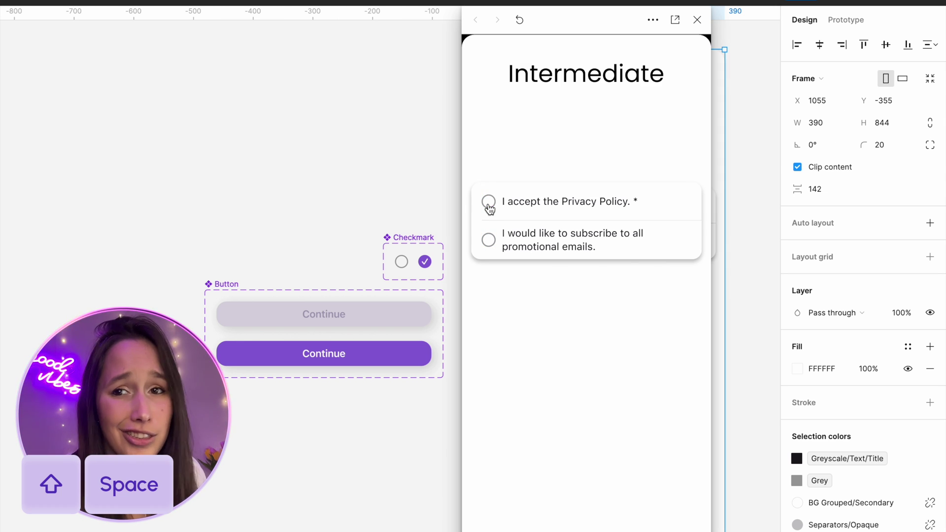
pyautogui.click(490, 206)
pyautogui.click(490, 206)
pyautogui.click(489, 206)
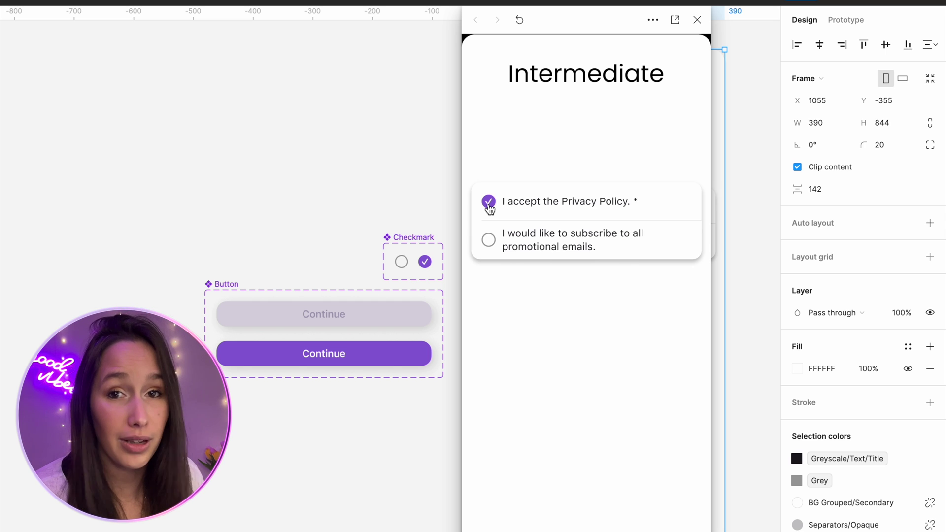
pyautogui.click(489, 206)
pyautogui.click(490, 206)
pyautogui.click(489, 206)
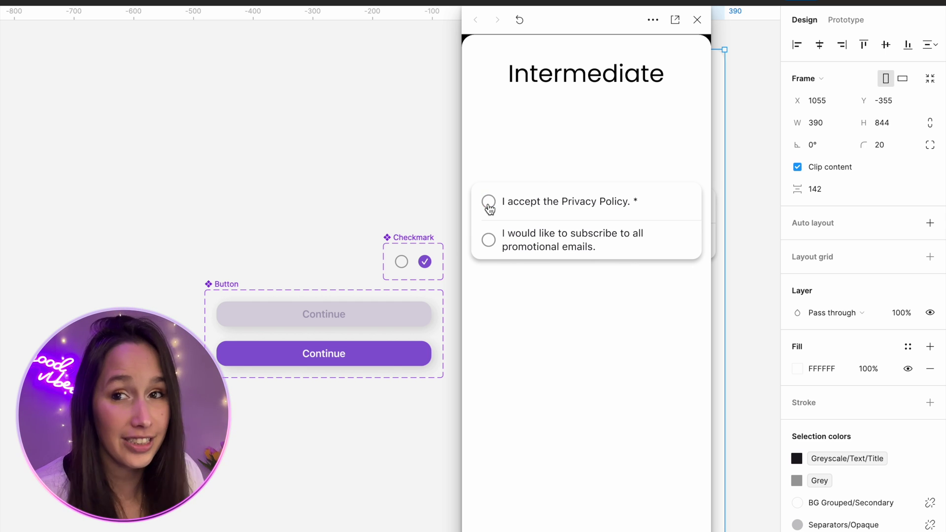
pyautogui.click(493, 206)
pyautogui.press('Escape')
# Add a 100 × 100 rectangle beneath the consent form and bind its layer visibility to the selected variable
pyautogui.press('r')
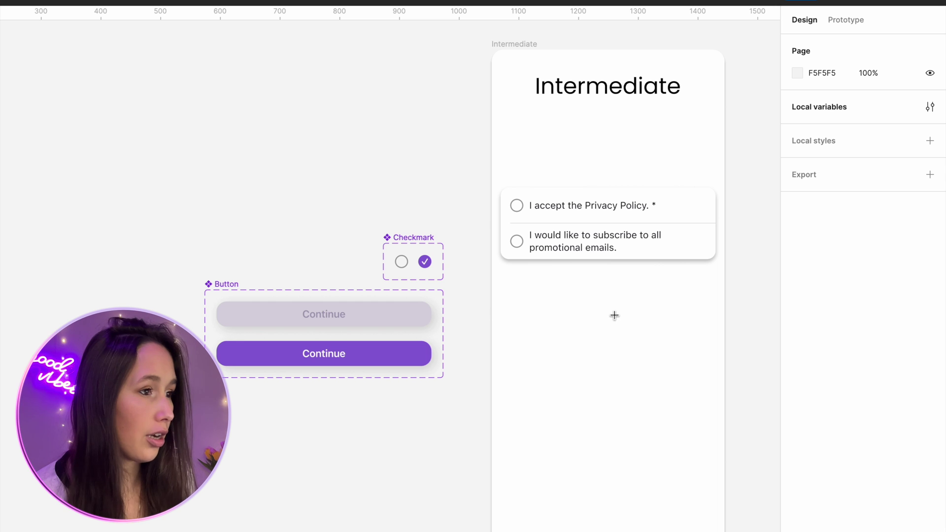
pyautogui.click(619, 321)
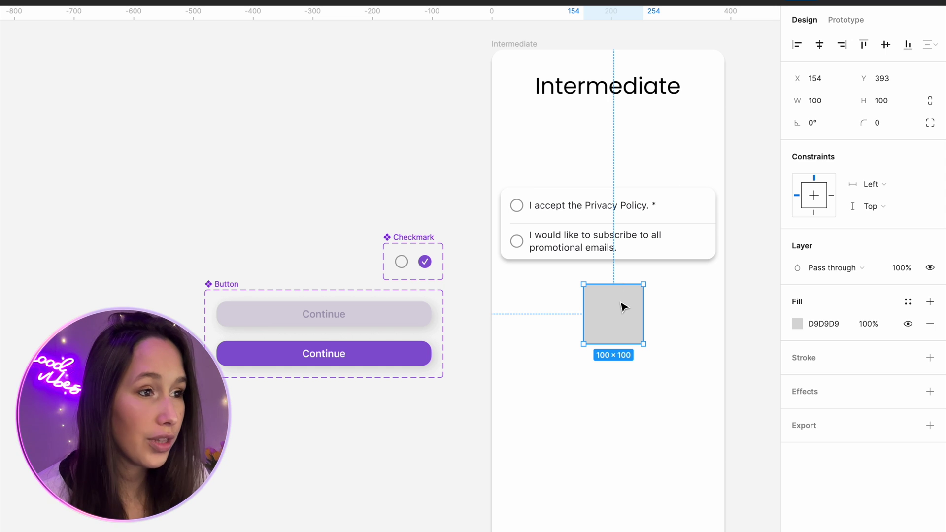
pyautogui.click(928, 269)
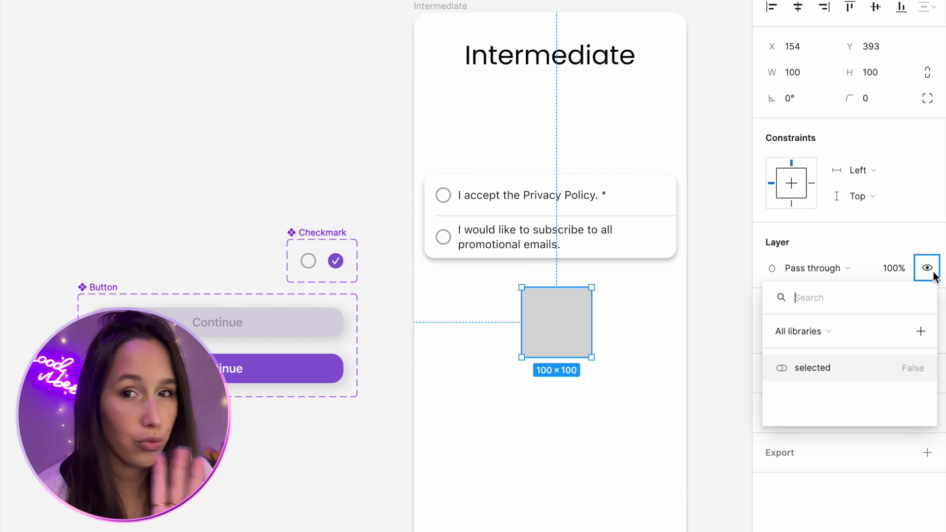
pyautogui.click(858, 366)
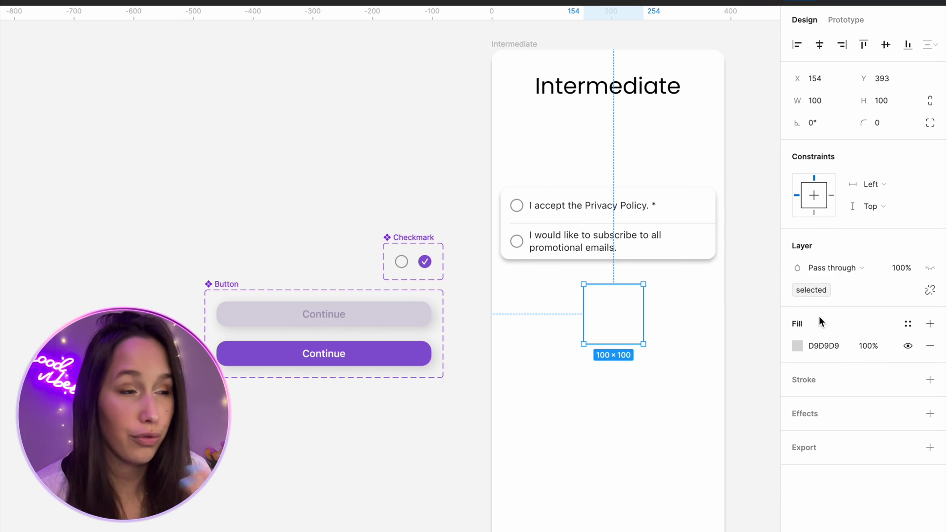
# Switch the selected variable to True and back to False to test the rectangle's visibility
pyautogui.click(745, 318)
pyautogui.click(930, 107)
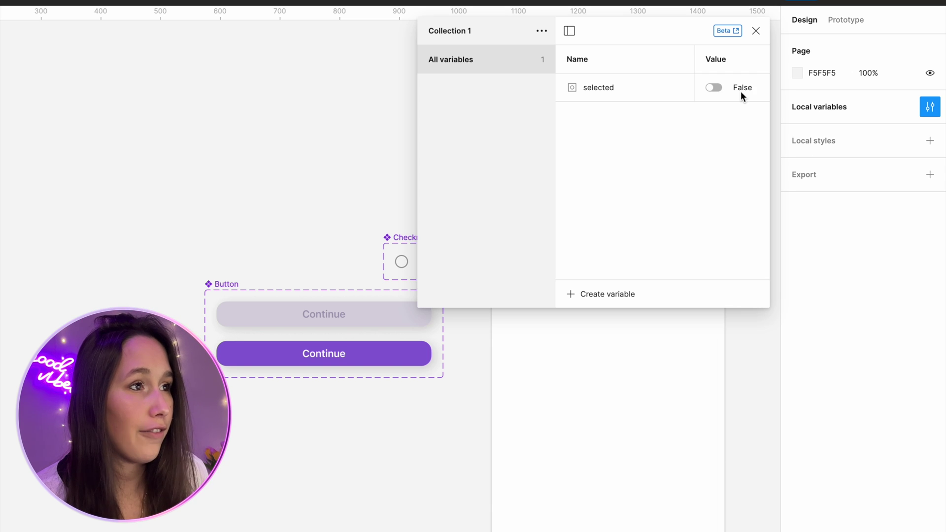
pyautogui.click(716, 89)
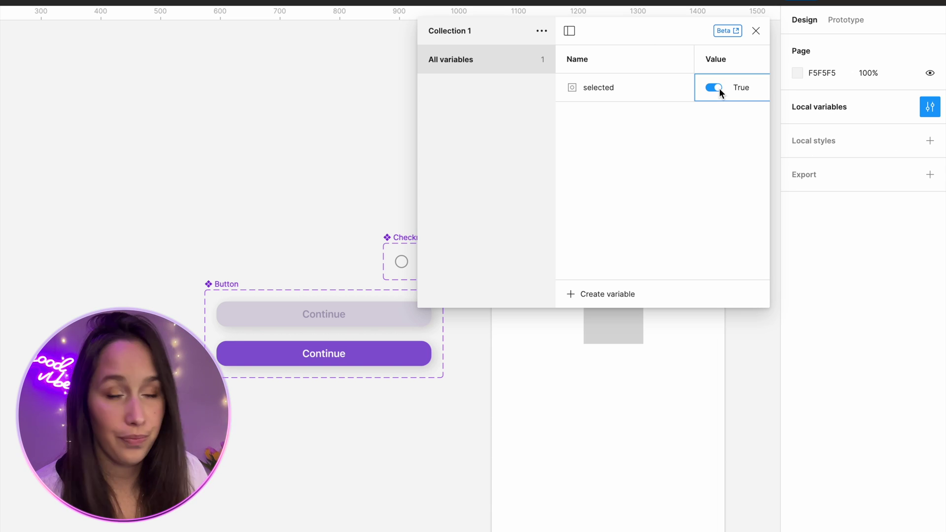
pyautogui.click(720, 88)
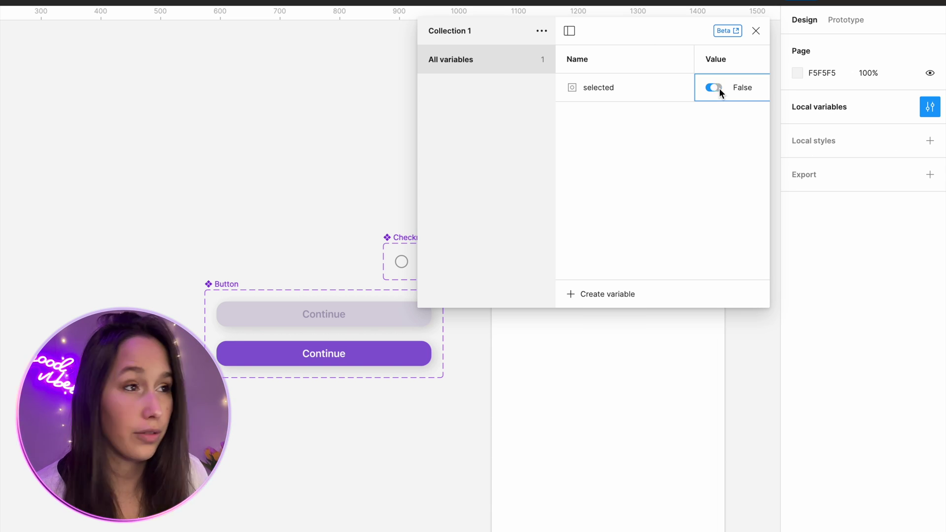
pyautogui.click(756, 31)
# Preview the Intermediate frame and toggle the Privacy Policy checkmark to test the rectangle's visibility, closing the preview when done
pyautogui.click(529, 48)
pyautogui.hotkey('shift', 'space')
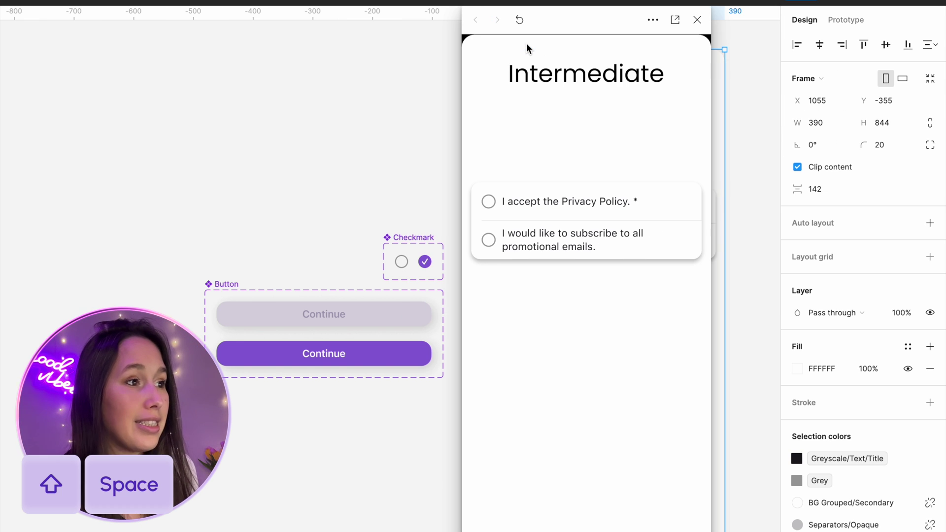
pyautogui.click(489, 204)
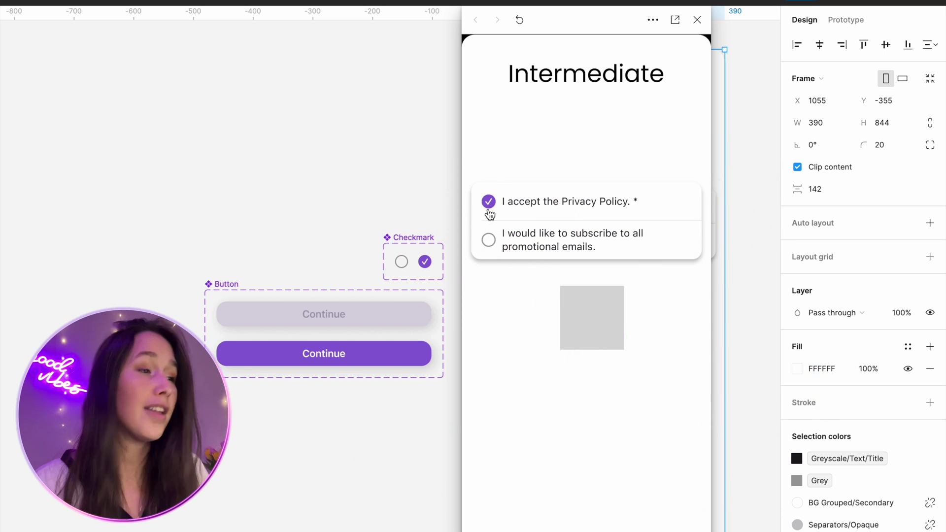
pyautogui.click(489, 203)
pyautogui.click(489, 203)
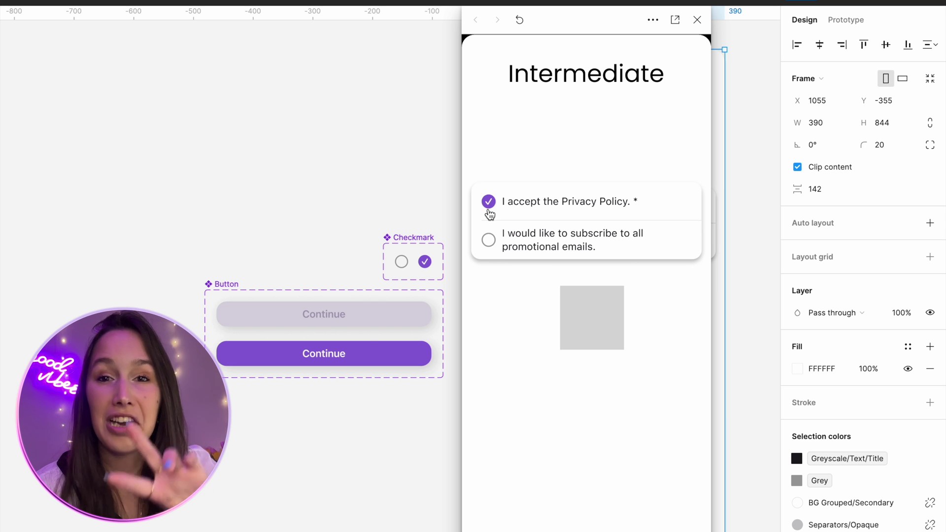
pyautogui.click(489, 207)
pyautogui.click(697, 20)
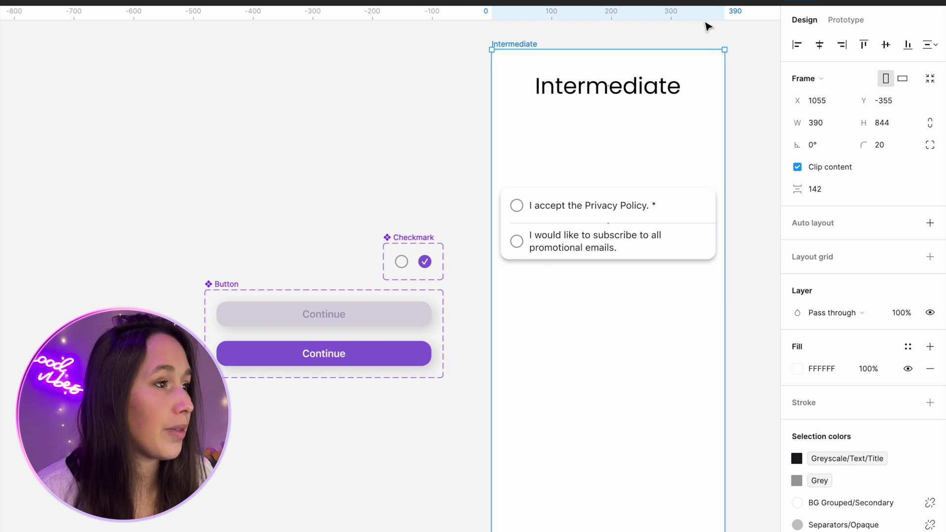
# Remove the test rectangle and place a copy of the disabled Continue button beneath the consent form
pyautogui.press('Escape')
pyautogui.click(516, 44)
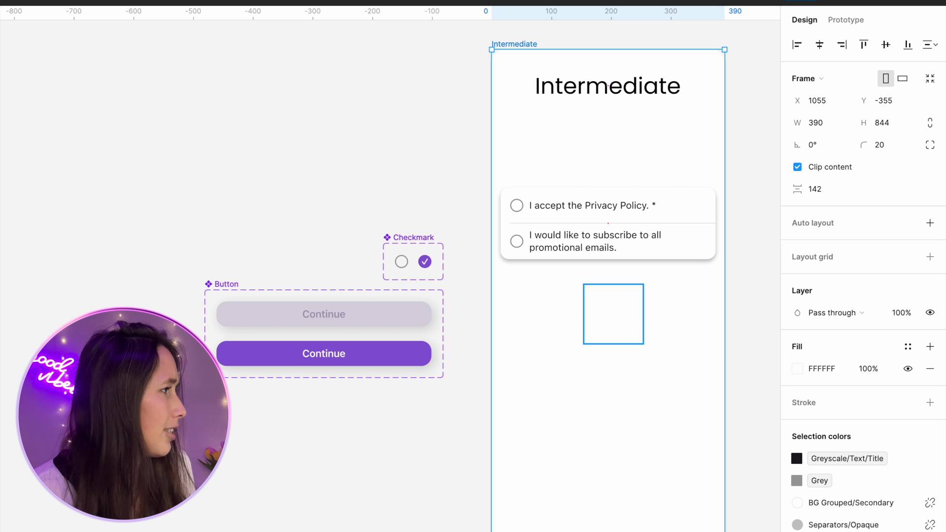
pyautogui.click(324, 316)
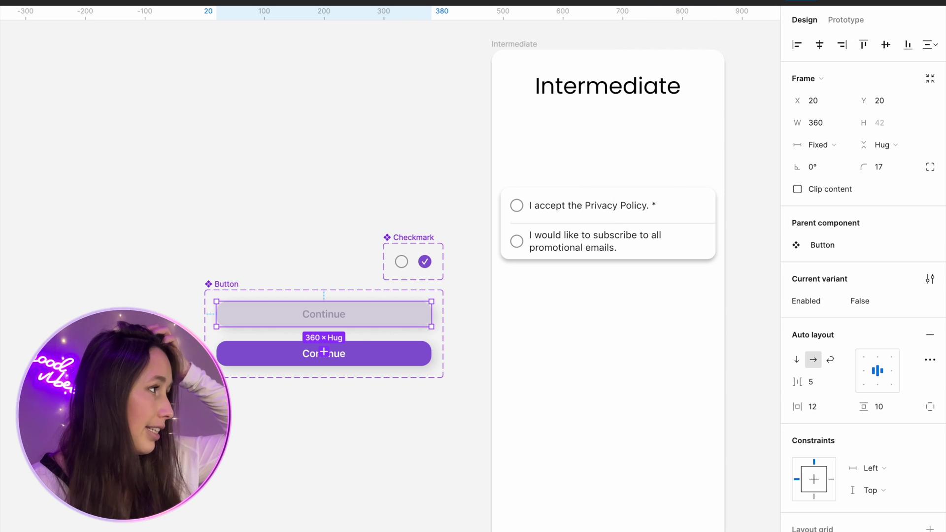
pyautogui.click(351, 245)
pyautogui.moveTo(612, 293); pyautogui.dragTo(552, 310)
pyautogui.click(474, 80)
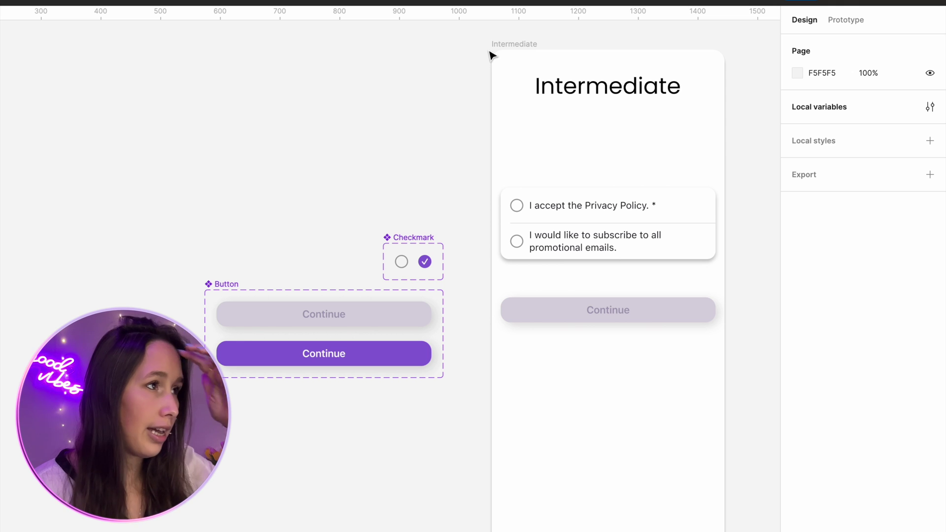
# Bind the Enabled property of the form's Continue button to the selected variable
pyautogui.click(623, 303)
pyautogui.click(930, 245)
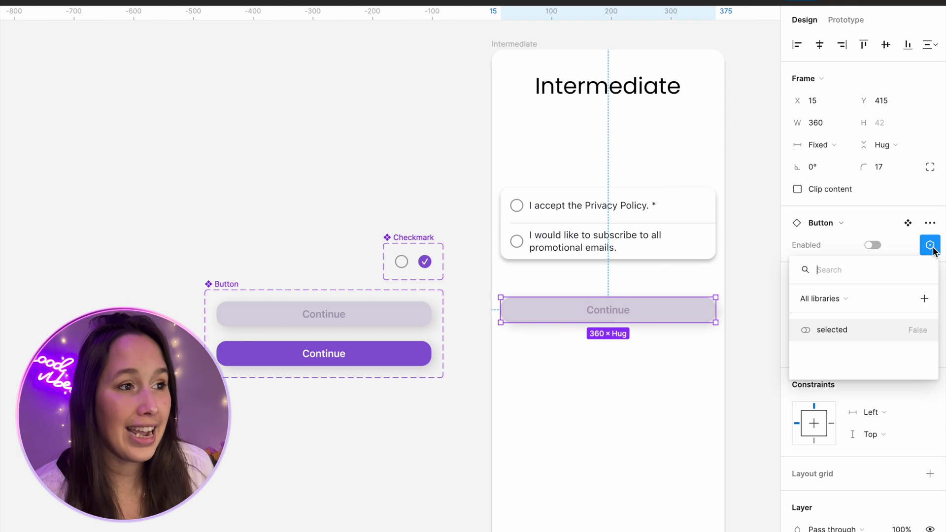
pyautogui.click(880, 327)
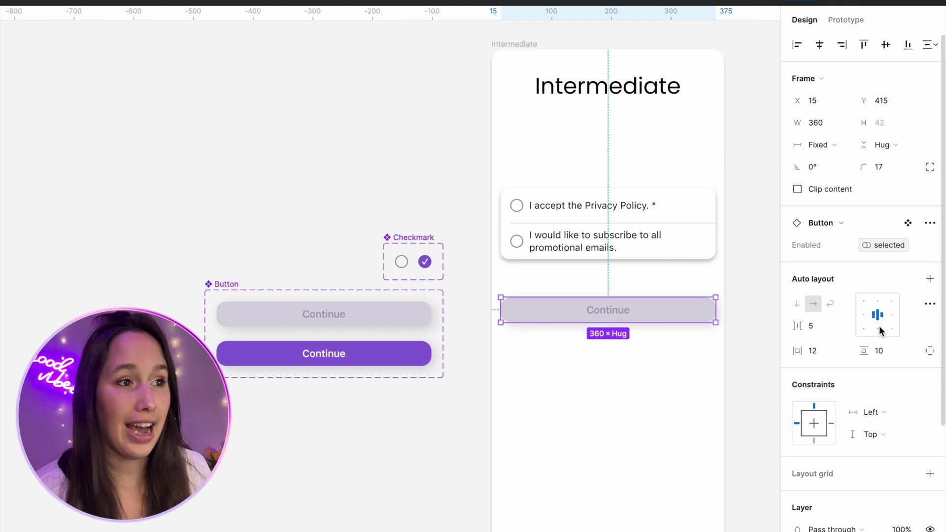
pyautogui.click(744, 289)
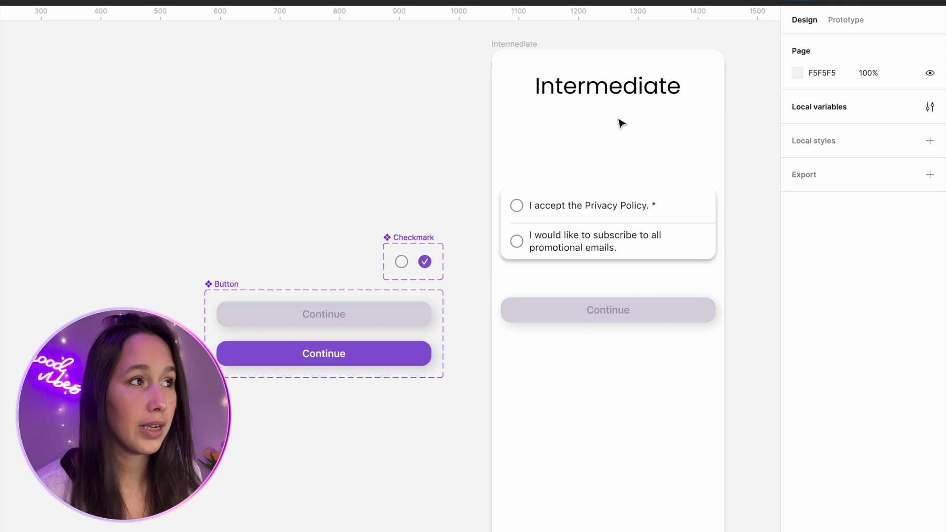
# Preview the Intermediate frame and toggle the Privacy Policy checkmark on and off to test the Continue button
pyautogui.click(513, 43)
pyautogui.hotkey('shift', 'space')
pyautogui.click(490, 202)
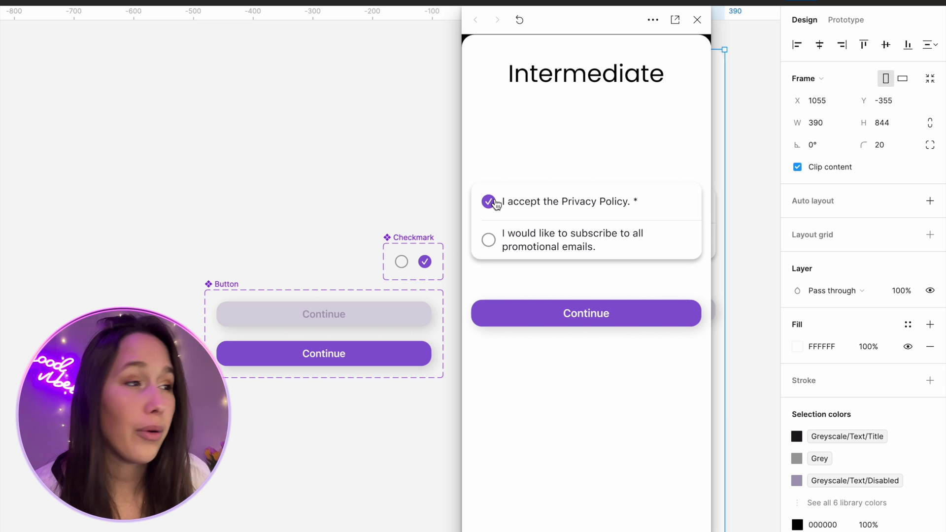
pyautogui.click(497, 199)
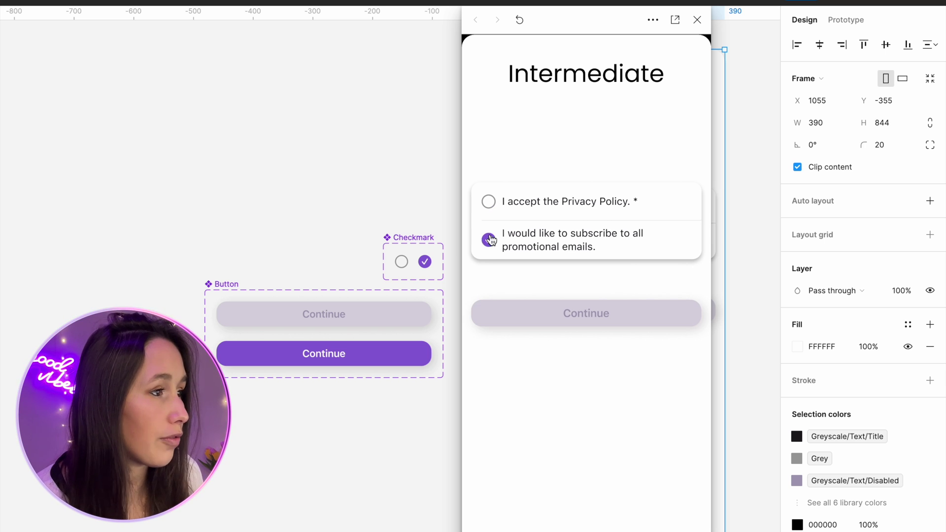
# Toggle the promotional emails checkmark repeatedly in the preview, tick Privacy Policy to compare the button's response, and close the preview
pyautogui.click(490, 241)
pyautogui.click(490, 248)
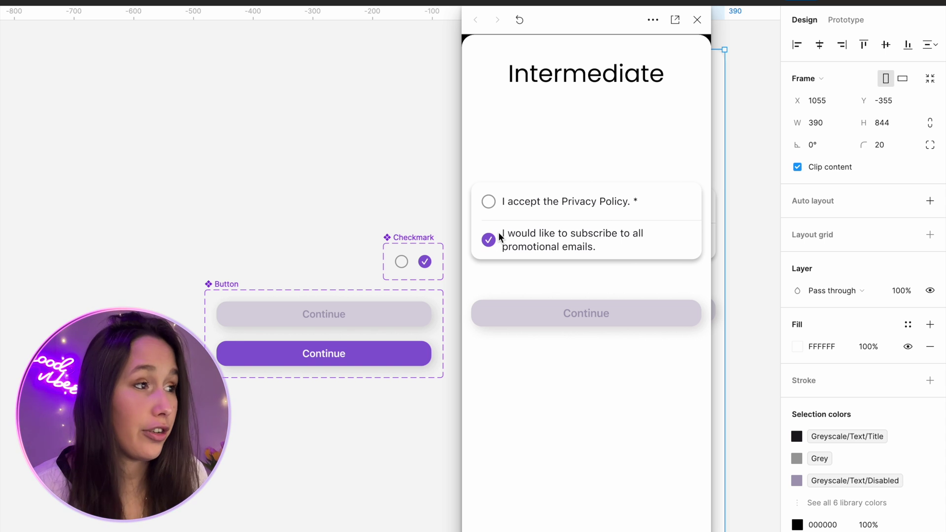
pyautogui.click(495, 241)
pyautogui.click(496, 243)
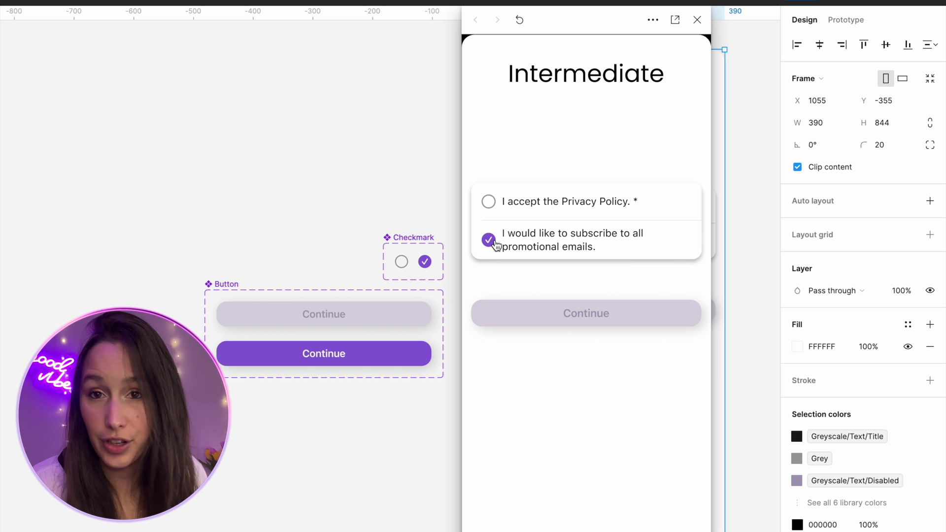
pyautogui.click(496, 245)
pyautogui.click(496, 245)
pyautogui.click(496, 248)
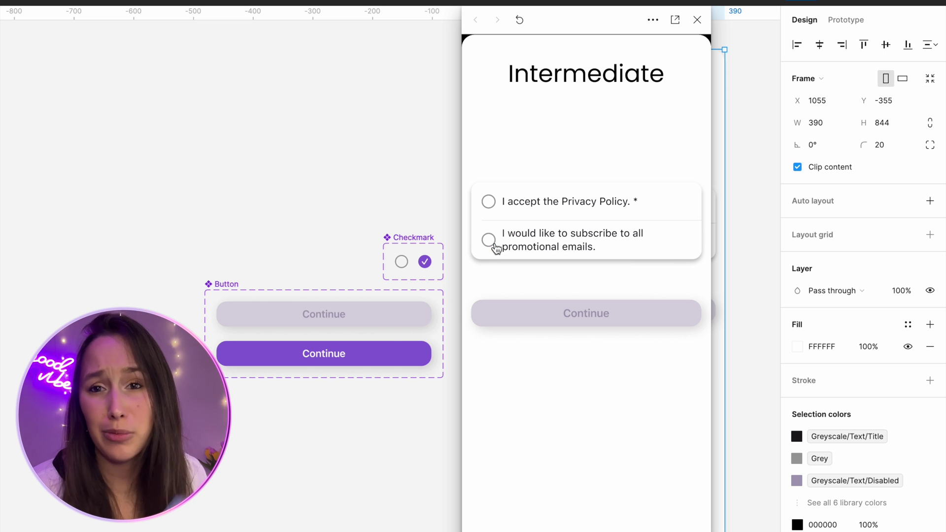
pyautogui.click(496, 247)
pyautogui.click(496, 246)
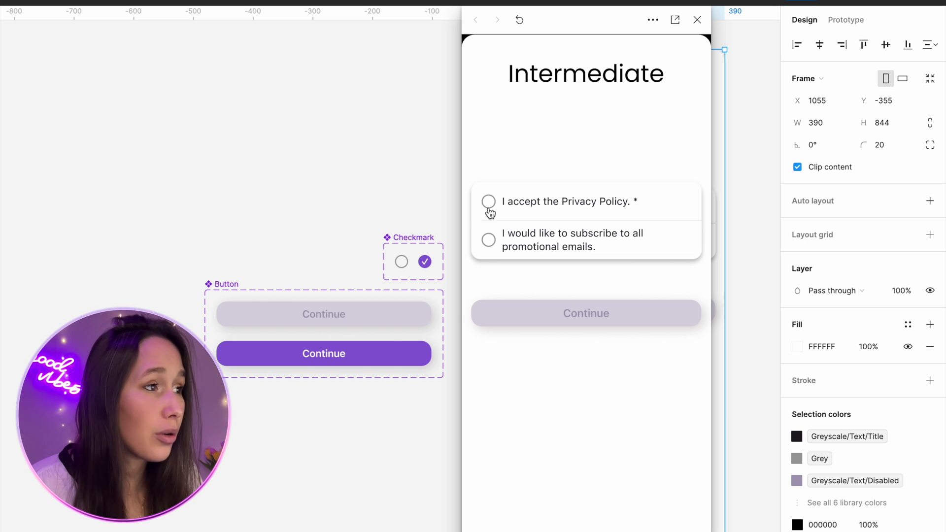
pyautogui.click(490, 210)
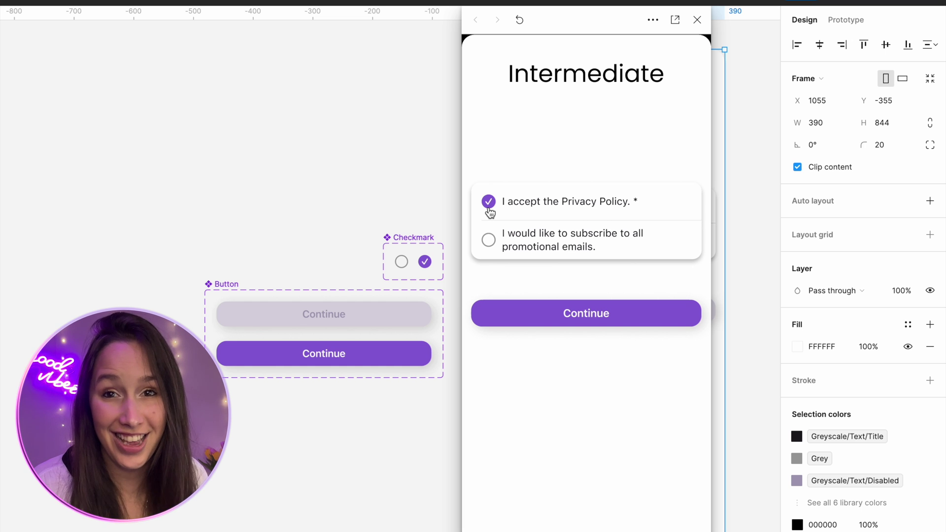
pyautogui.click(697, 21)
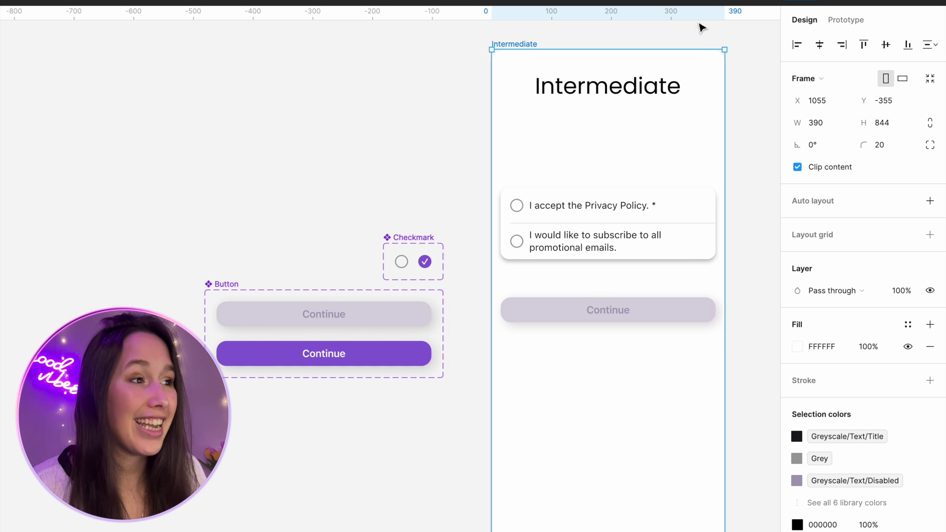
# Move the Table Cell row about super cool emails into the consent form as its last row
pyautogui.click(623, 205)
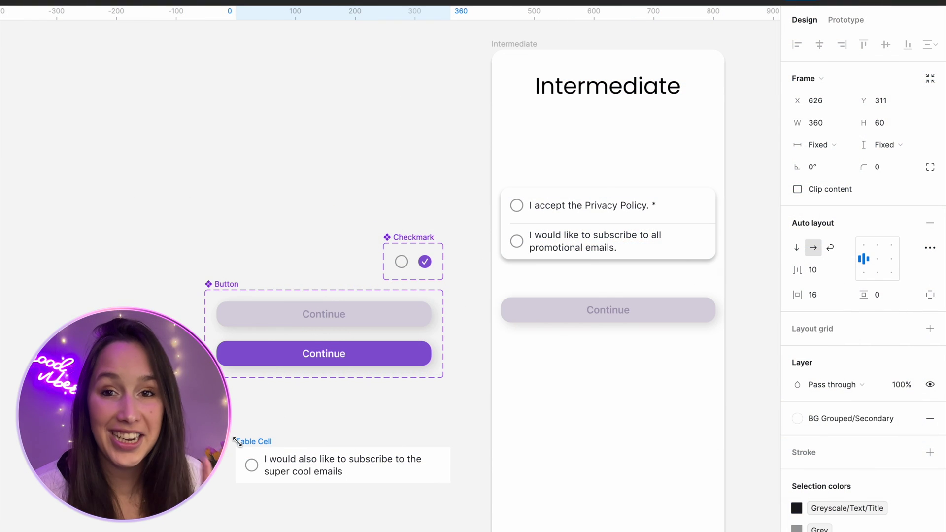
pyautogui.click(237, 442)
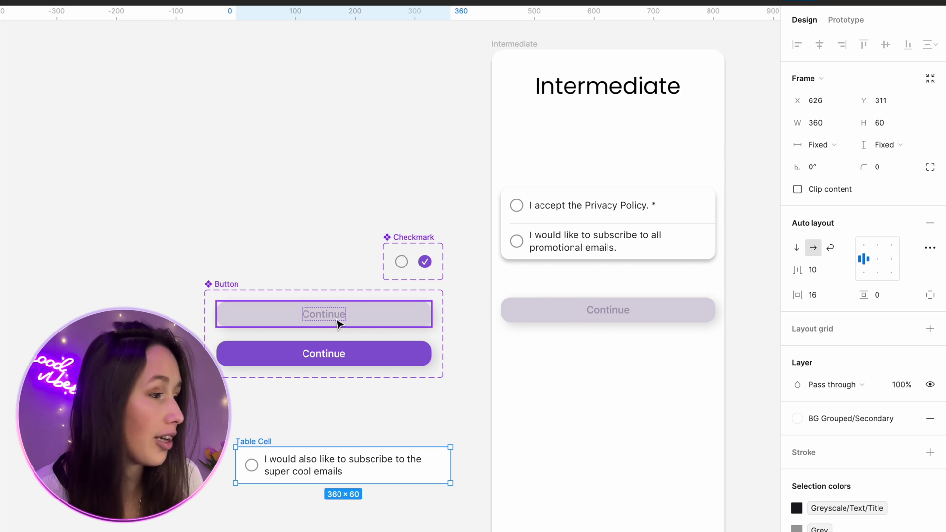
pyautogui.click(226, 469)
pyautogui.moveTo(260, 461); pyautogui.dragTo(572, 222)
pyautogui.press('Down')
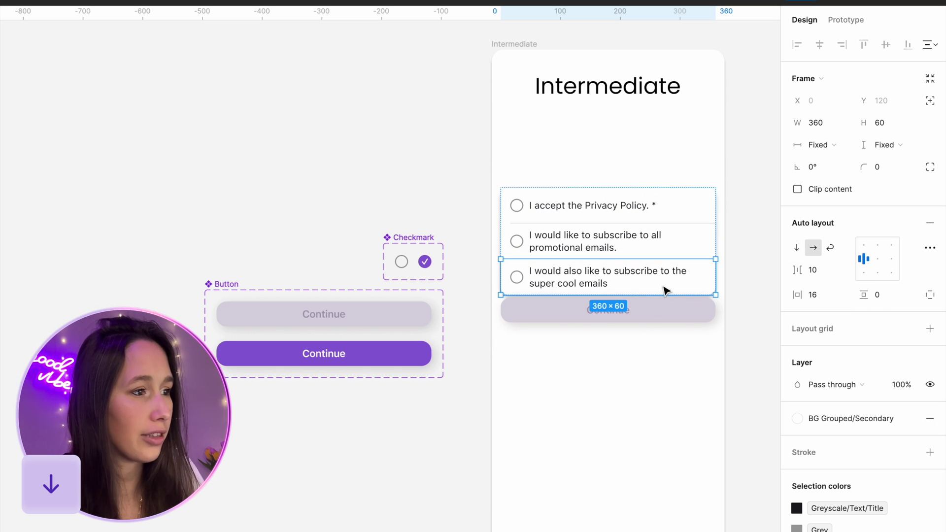
# Wrap the consent form and the Continue button in a vertical auto layout with 20 spacing between them
pyautogui.press('Escape')
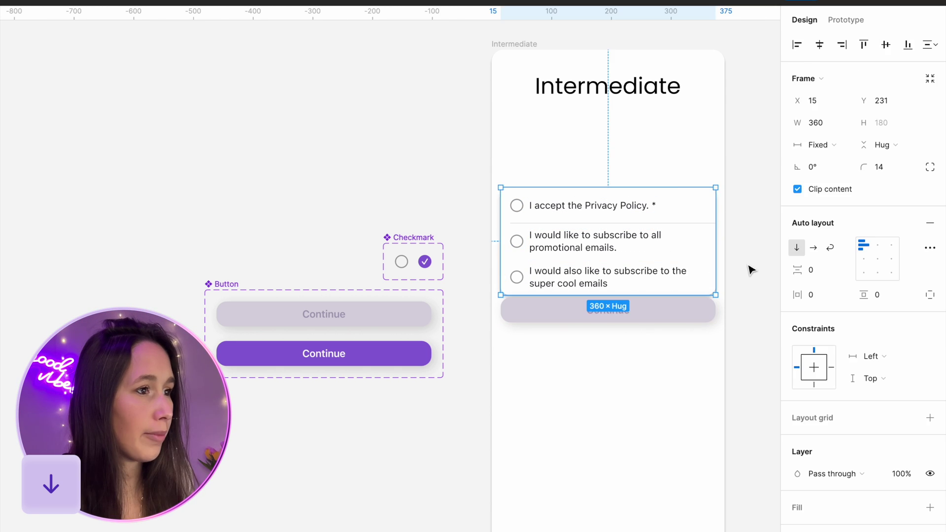
pyautogui.keyDown('shift'); pyautogui.click(702, 328); pyautogui.keyUp('shift')
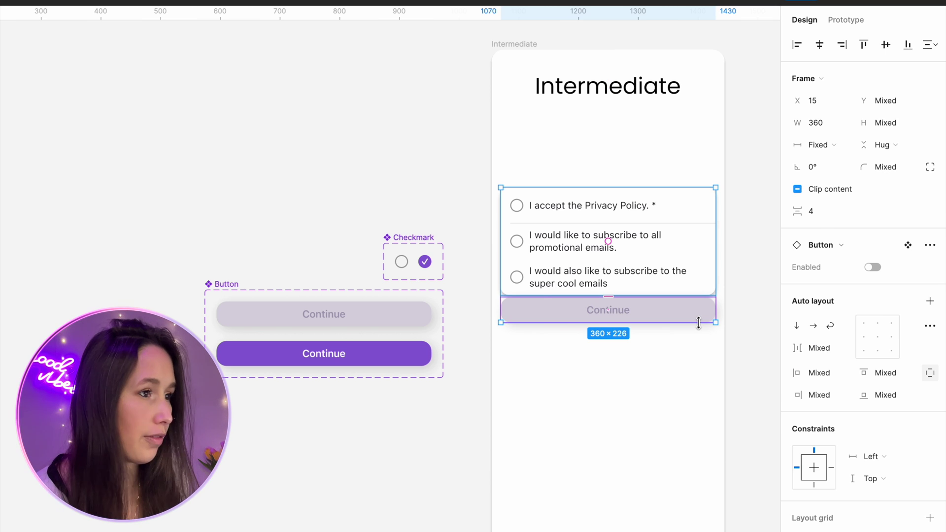
pyautogui.hotkey('shift', 'a')
pyautogui.click(823, 270)
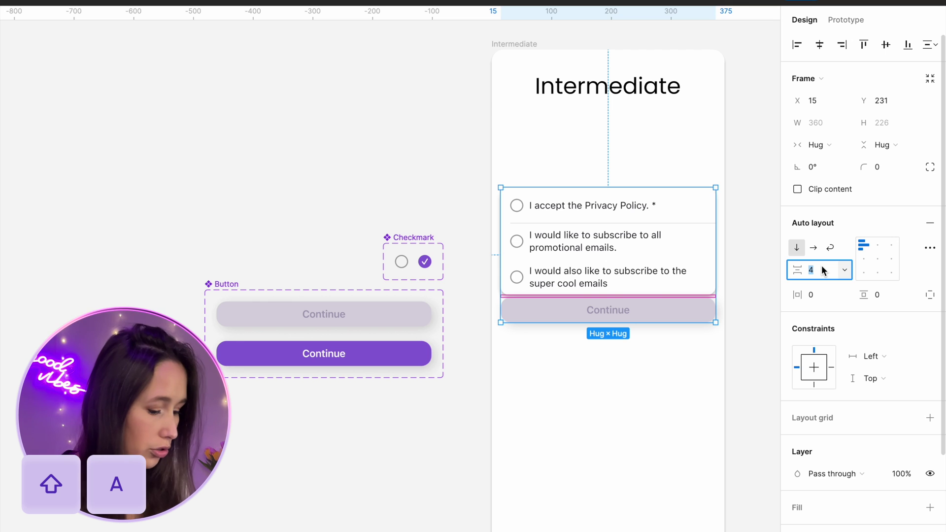
pyautogui.write('10')
pyautogui.press('Return')
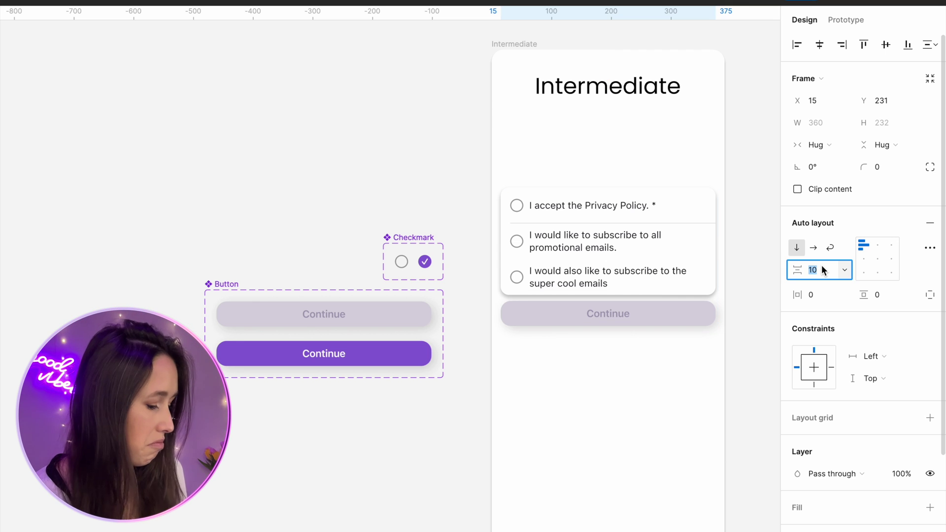
pyautogui.write('20')
pyautogui.press('Return')
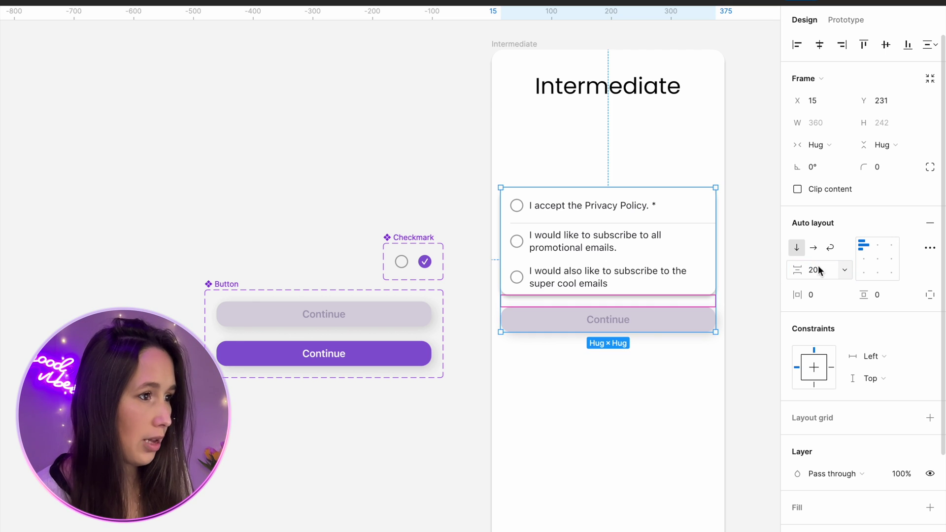
pyautogui.click(745, 282)
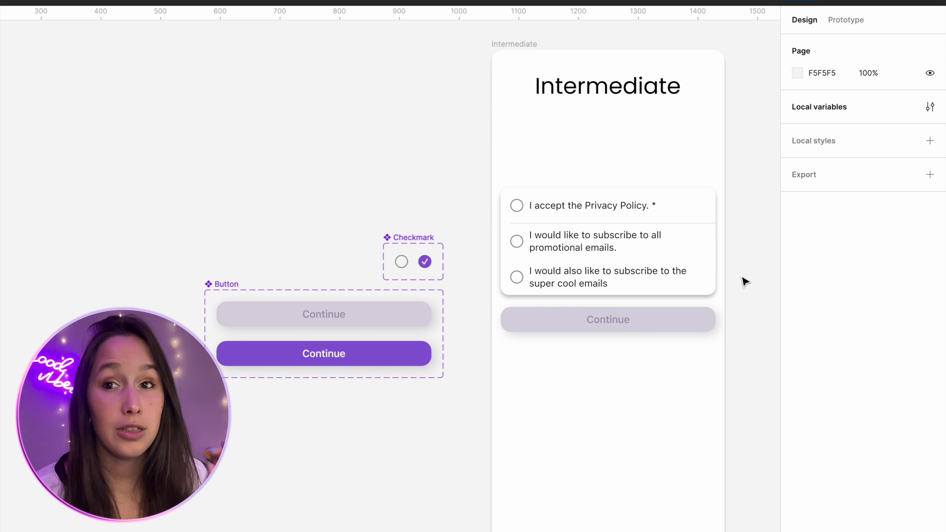
# Hide the super cool emails row and show it again to test how the Continue button shifts
pyautogui.doubleClick(682, 280)
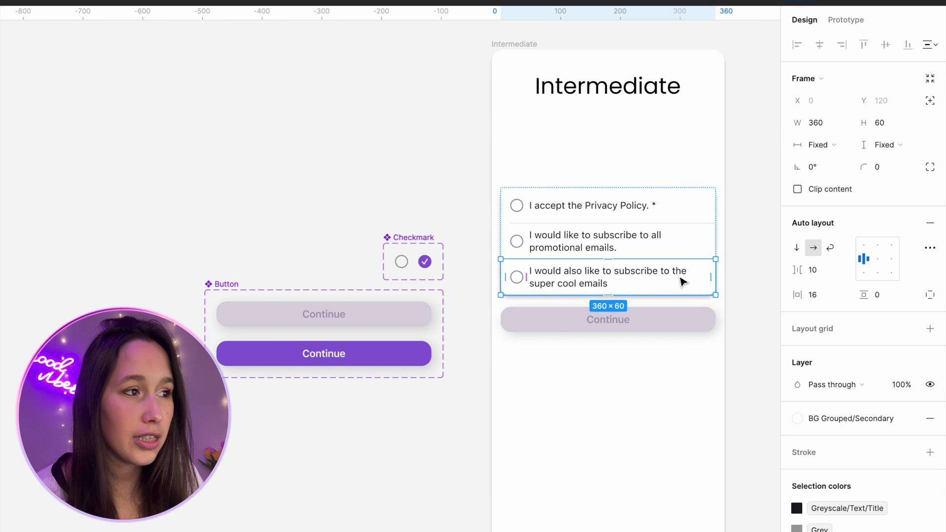
pyautogui.click(930, 385)
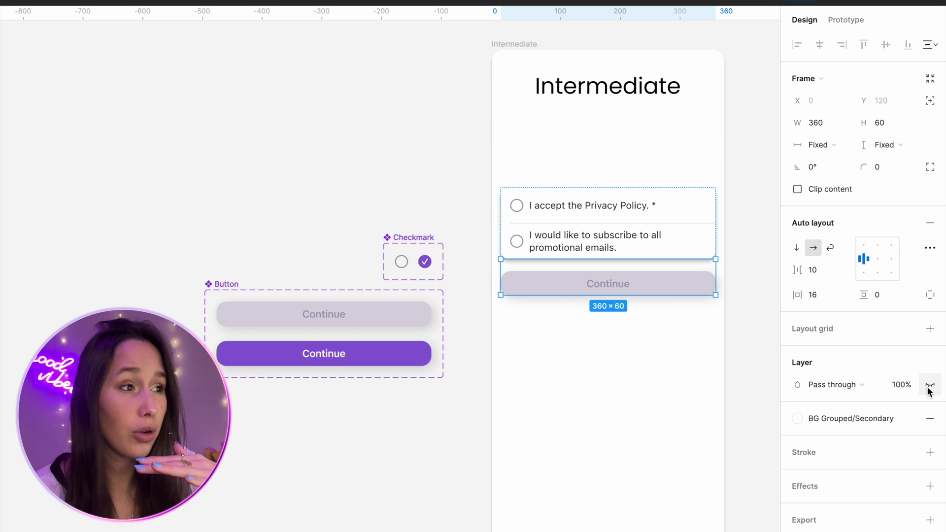
pyautogui.click(930, 385)
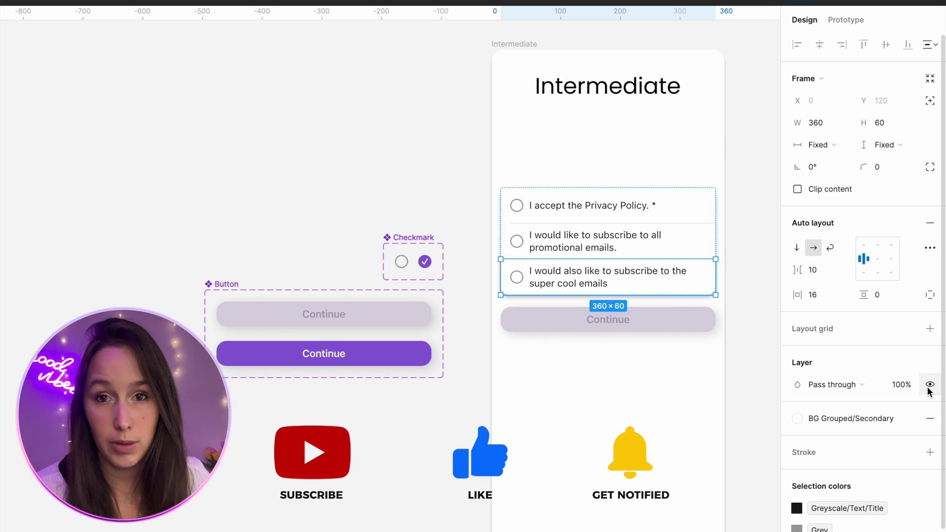
pyautogui.click(402, 143)
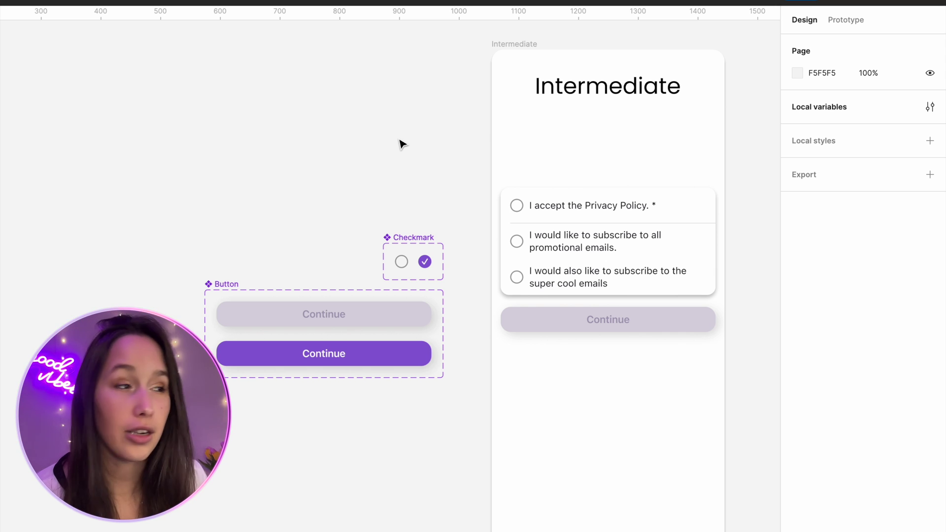
# Rename the local variable selected to policySelected
pyautogui.click(930, 109)
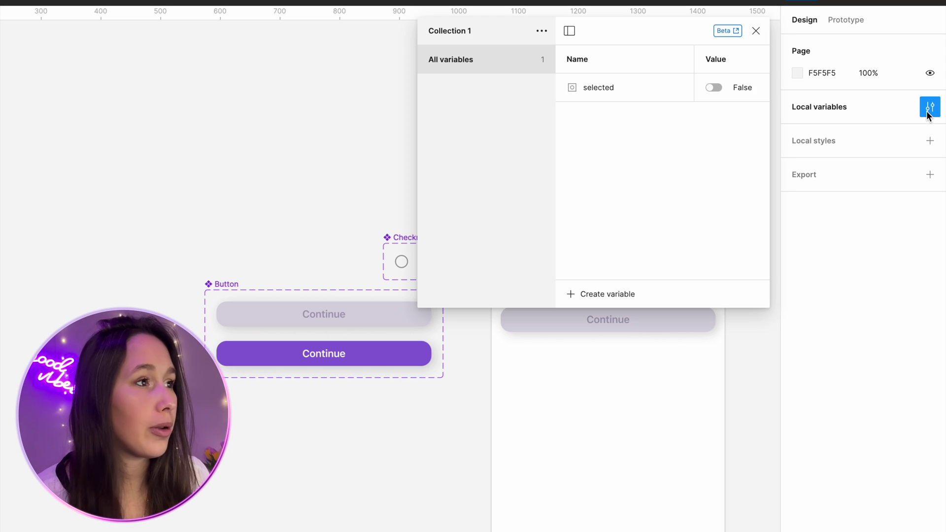
pyautogui.doubleClick(595, 84)
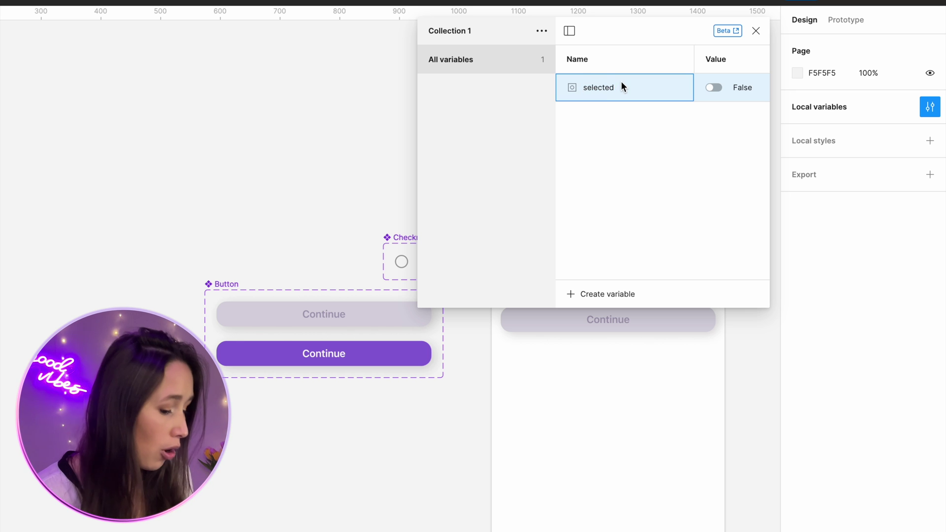
pyautogui.write('policy')
pyautogui.press('Delete')
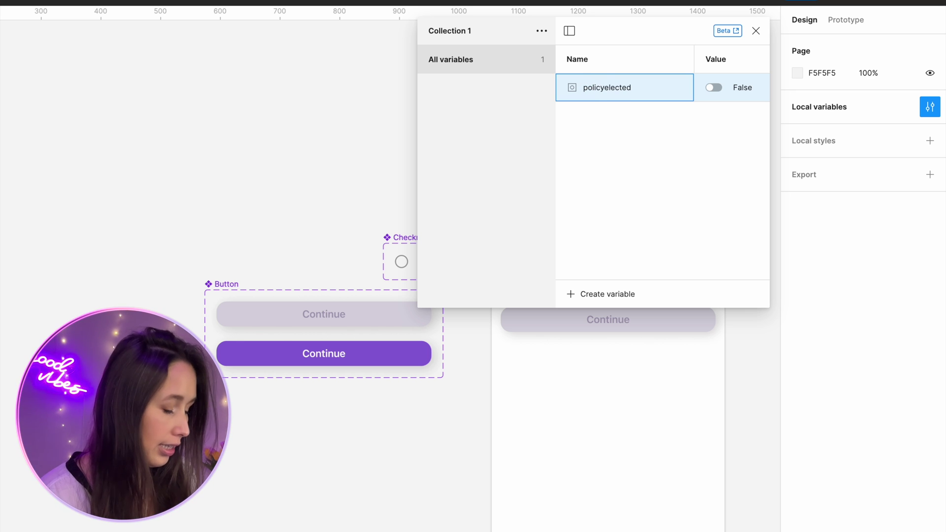
pyautogui.write('S')
pyautogui.press('Return')
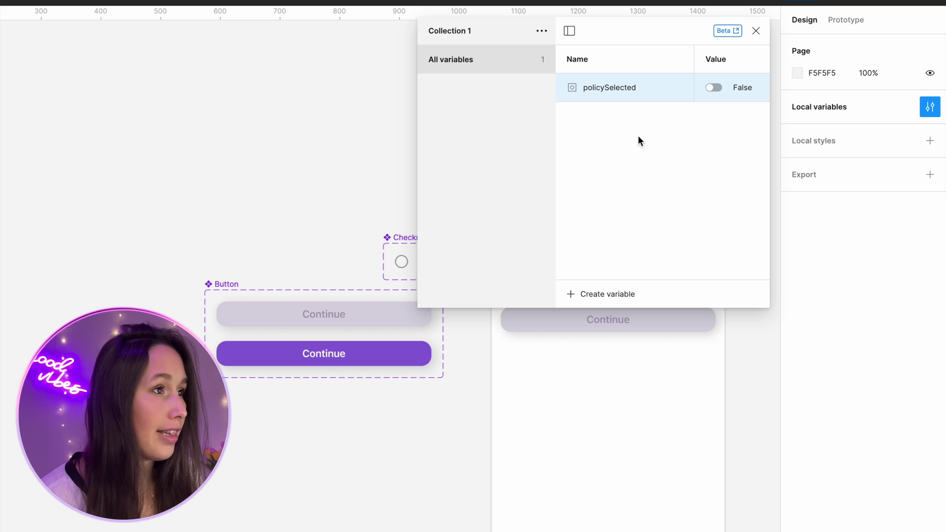
# Create a Boolean variable named promoSelected in the same collection and close the local variables
pyautogui.click(624, 298)
pyautogui.click(624, 369)
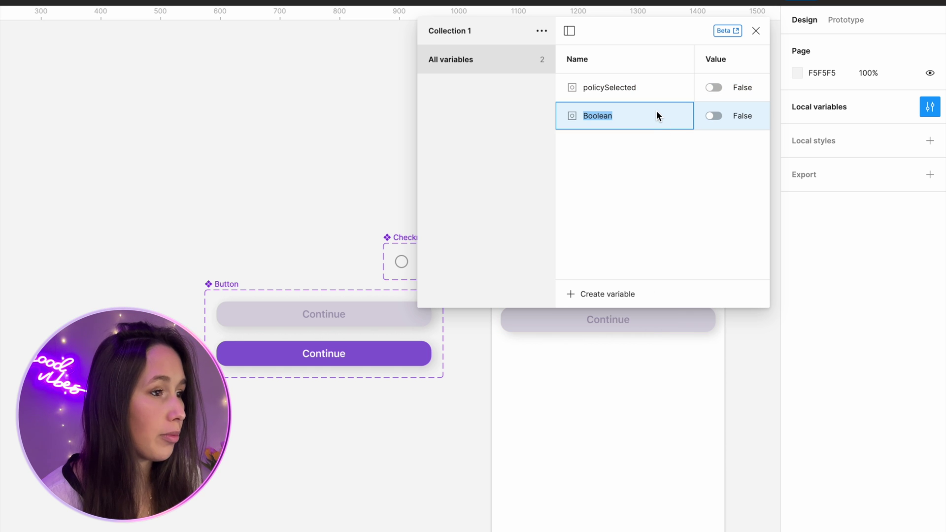
pyautogui.write('prom')
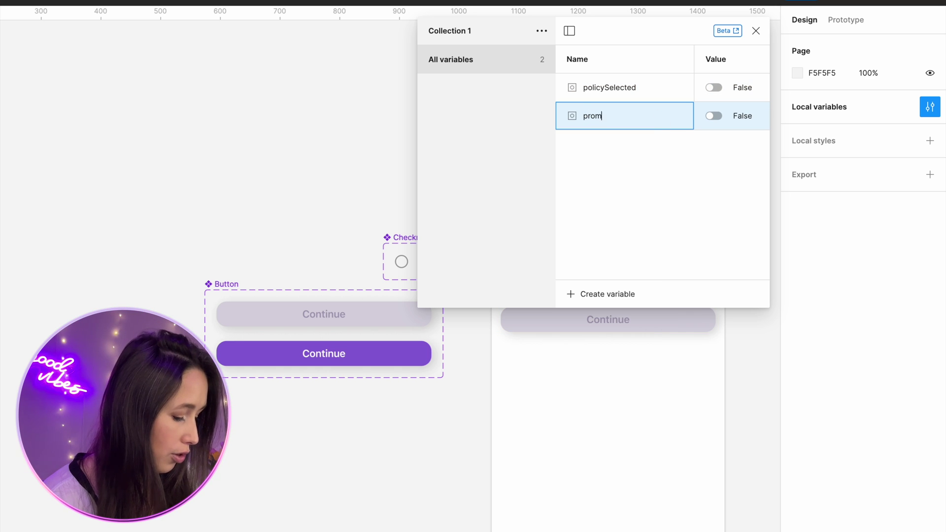
pyautogui.write('oSelected')
pyautogui.press('Return')
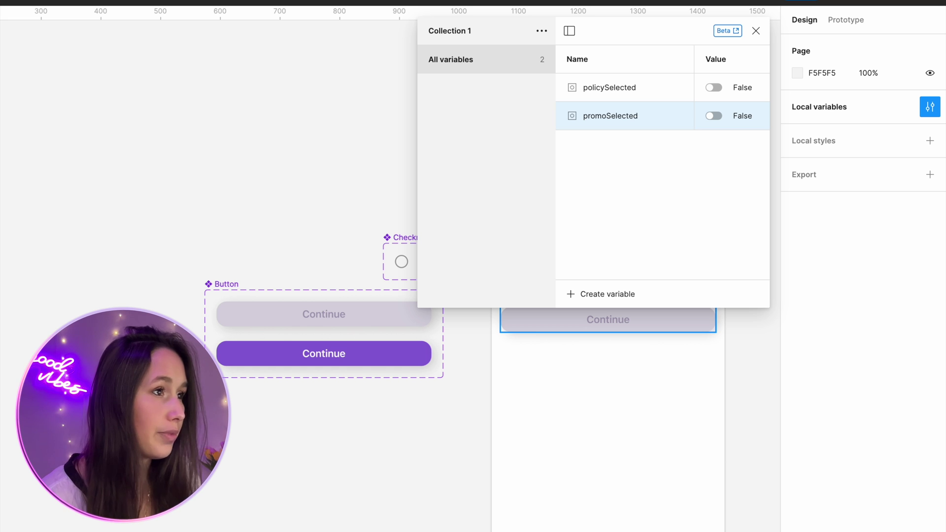
pyautogui.click(756, 31)
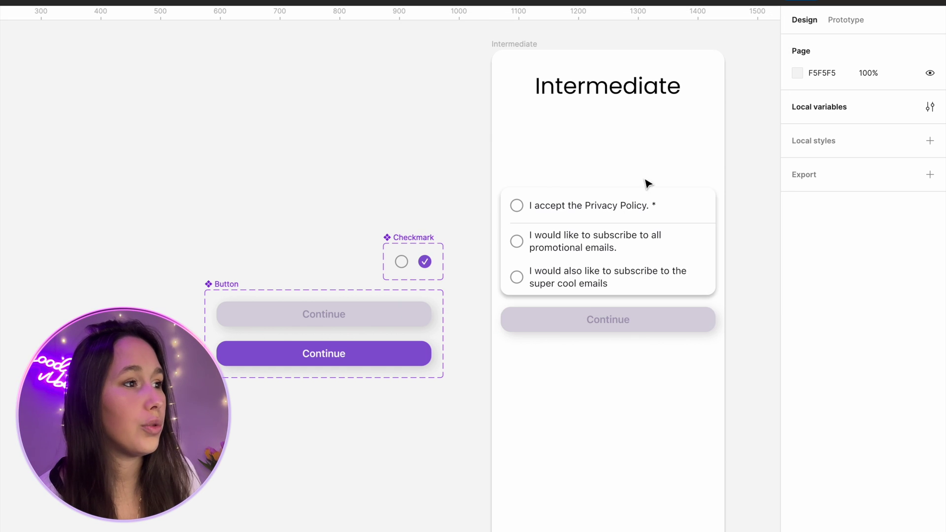
# Bind the Selected property of the promotional emails row's Checkmark to the promoSelected variable
pyautogui.click(522, 249)
pyautogui.doubleClick(522, 249)
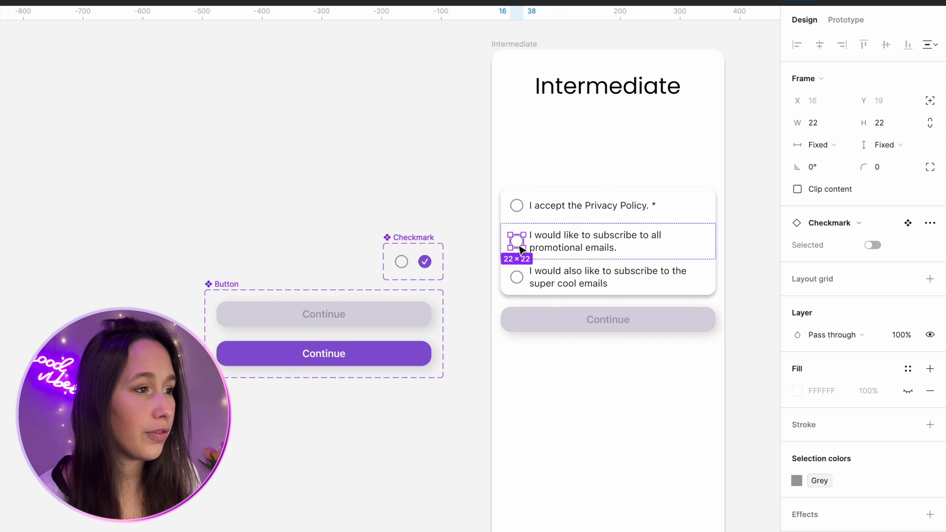
pyautogui.click(930, 245)
pyautogui.click(882, 353)
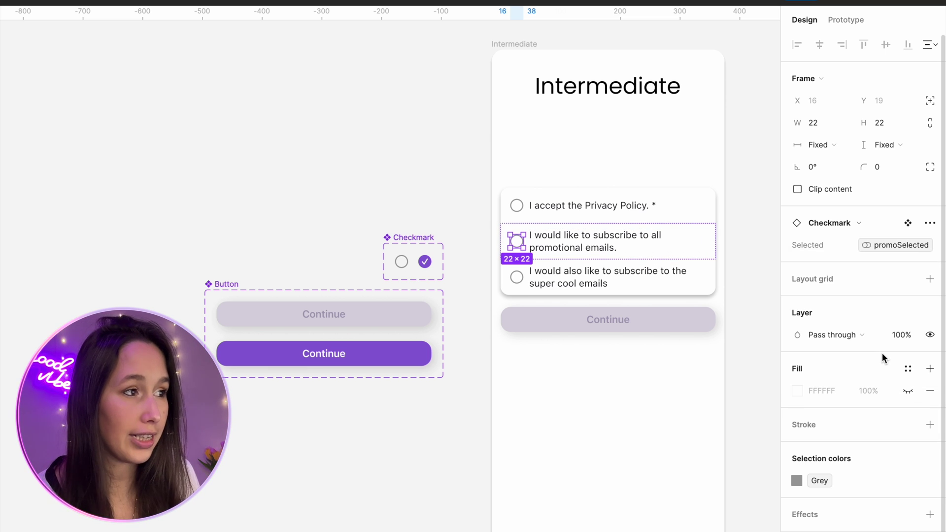
# Bind the layer visibility of the super cool emails row to the promoSelected variable
pyautogui.click(677, 288)
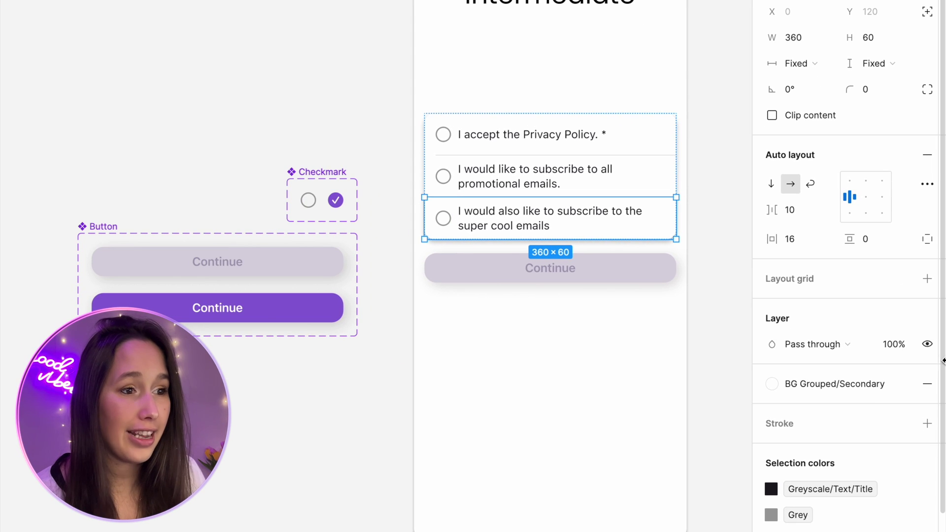
pyautogui.click(928, 345)
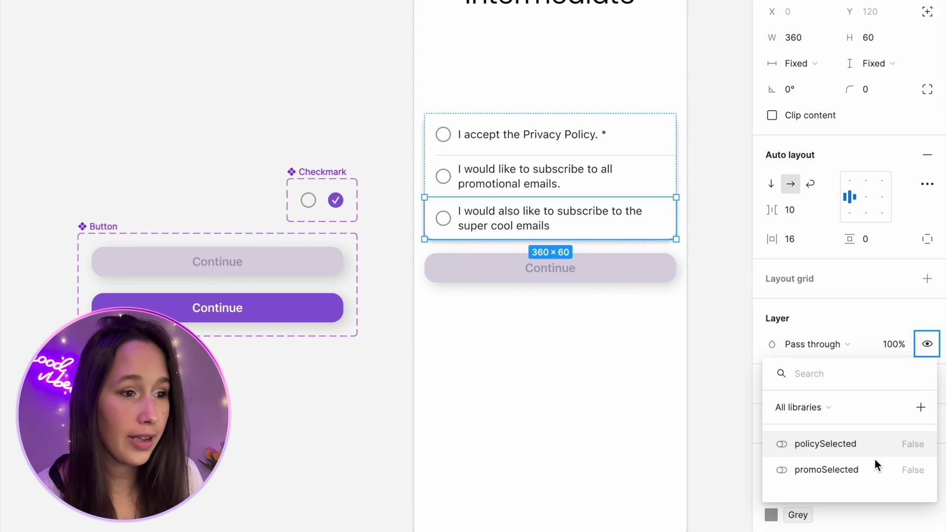
pyautogui.click(865, 474)
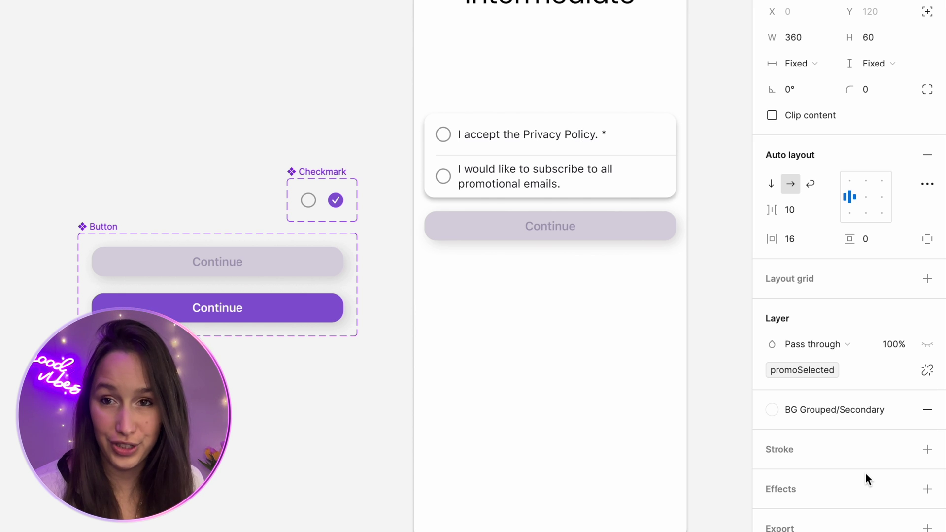
# Preview the Intermediate frame, tick the promotional emails checkmark to test the extra row, and close the preview
pyautogui.click(490, 30)
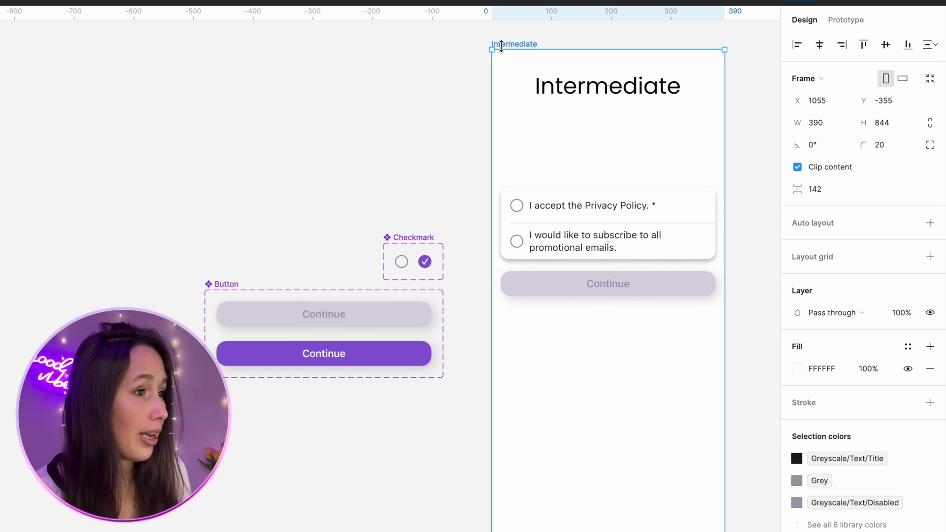
pyautogui.hotkey('shift', 'space')
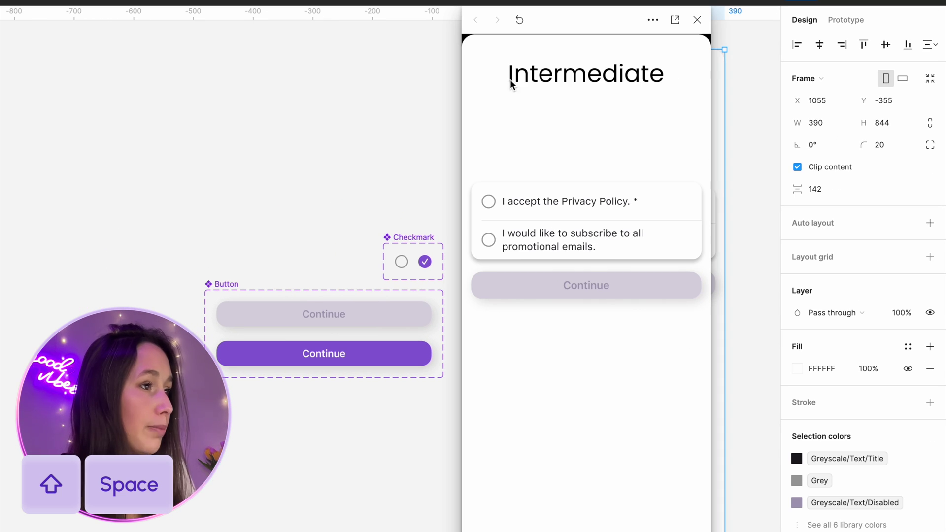
pyautogui.click(488, 240)
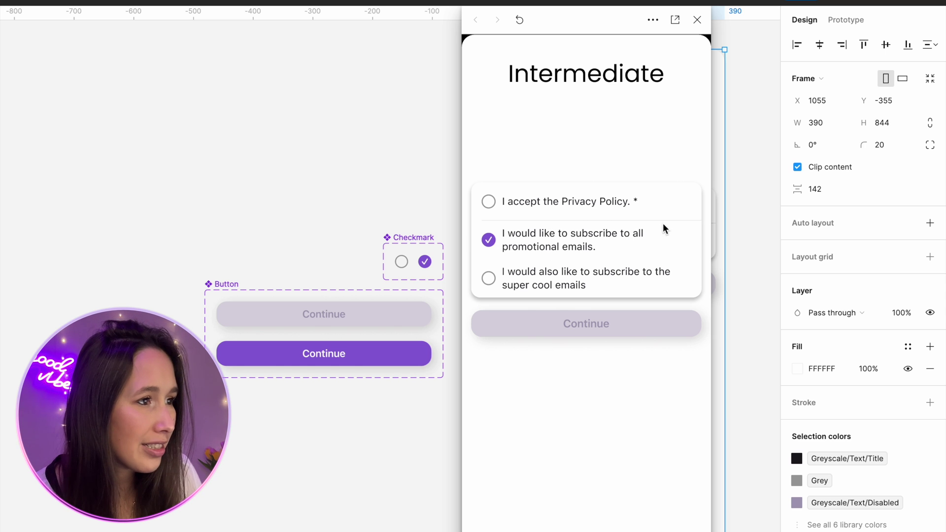
pyautogui.click(704, 24)
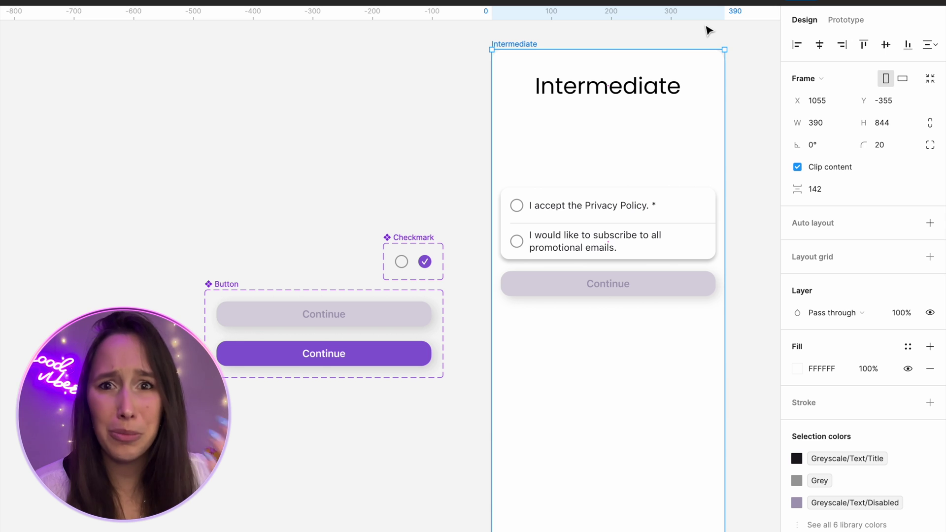
# Copy the Separator from the Privacy Policy row into the promotional emails row
pyautogui.click(596, 221)
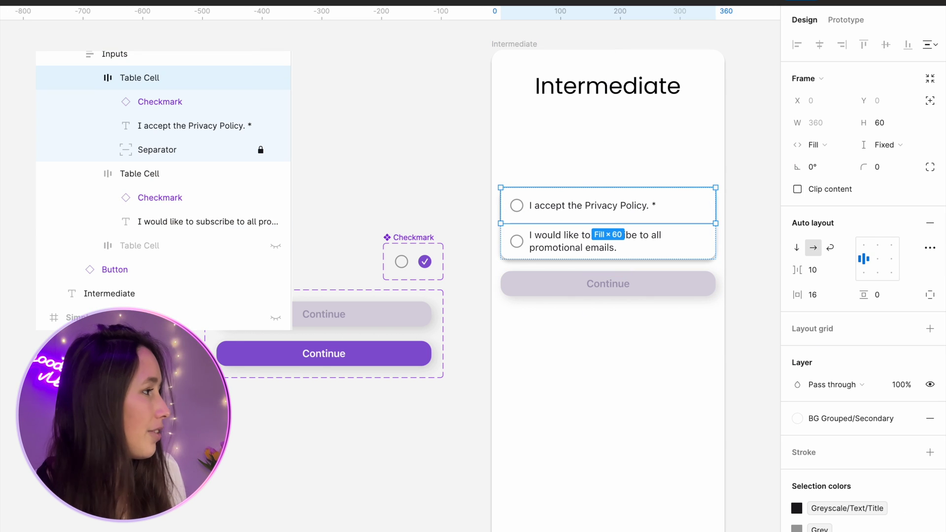
pyautogui.click(172, 149)
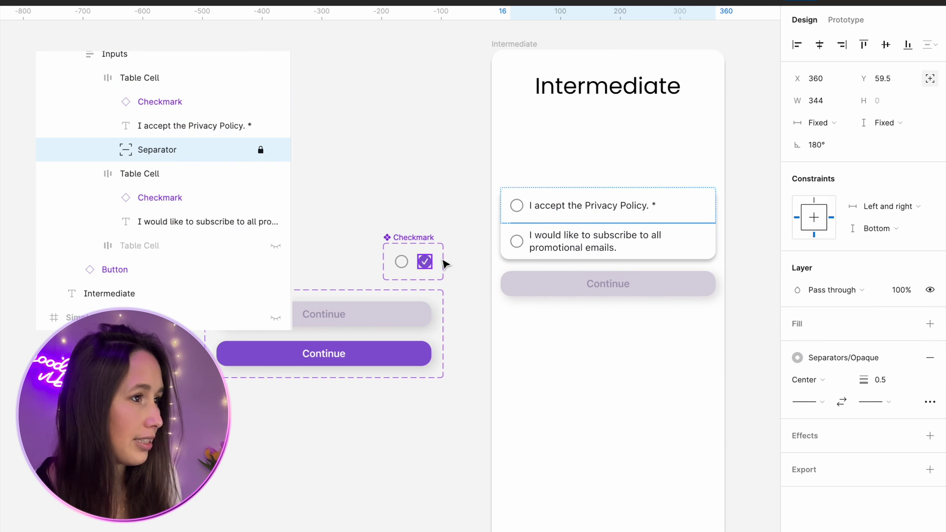
pyautogui.click(528, 238)
pyautogui.hotkey('ctrl', 'v')
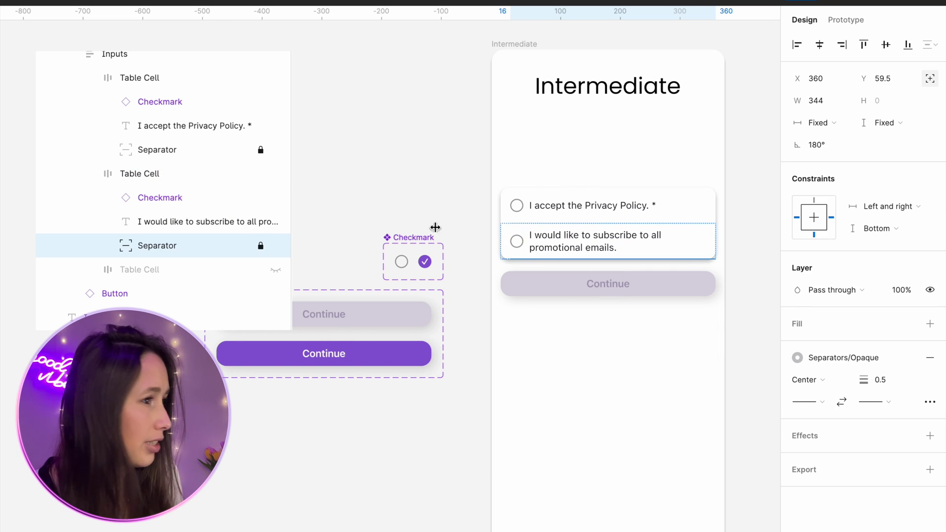
pyautogui.click(310, 196)
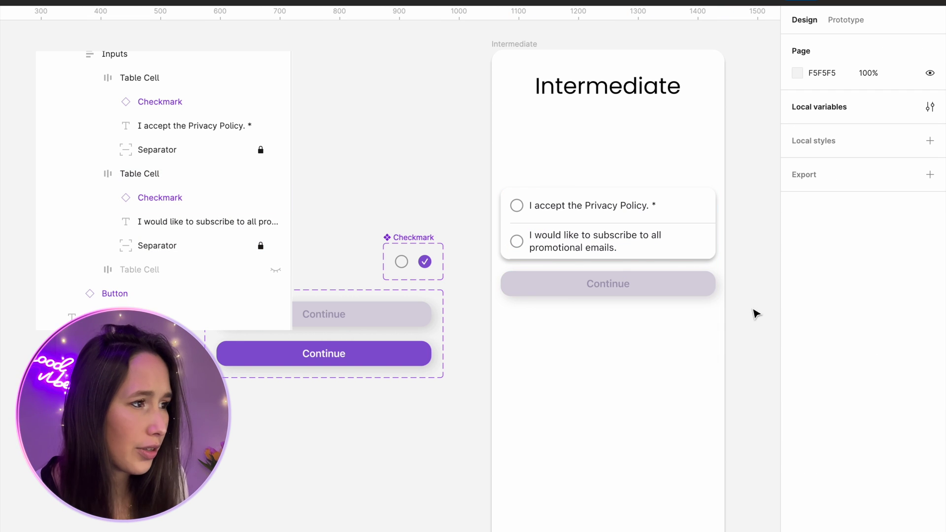
# Bind the layer visibility of the Separator in the promotional emails row to the promoSelected variable
pyautogui.scroll(10, 527, 281)
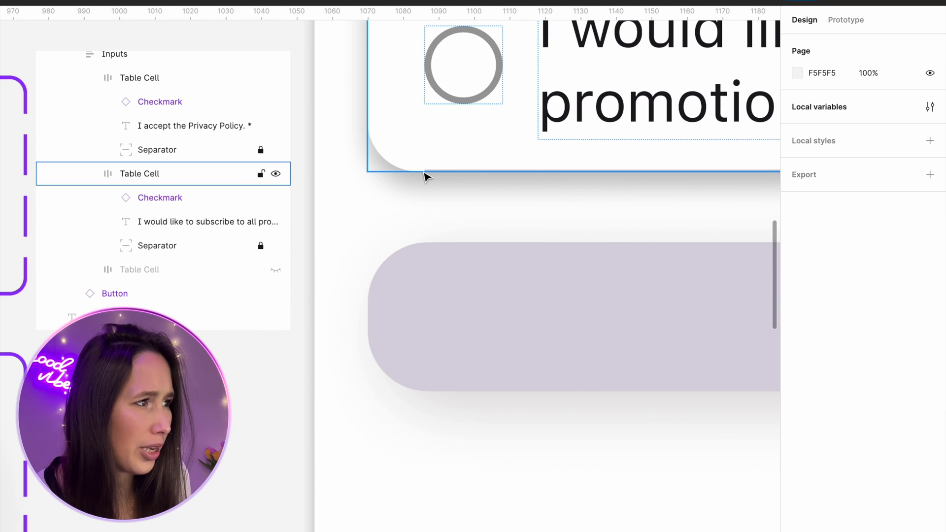
pyautogui.scroll(-10, 342, 207)
pyautogui.moveTo(337, 209); pyautogui.dragTo(439, 277)
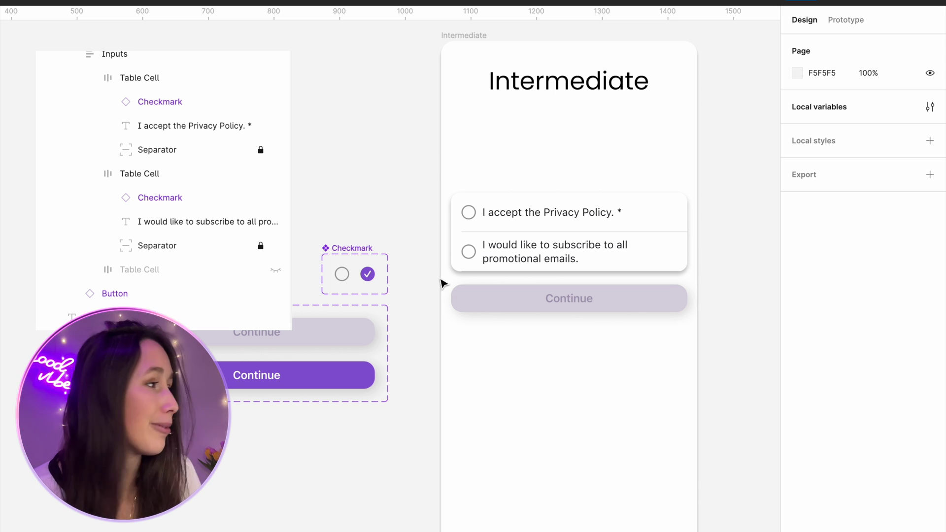
pyautogui.click(179, 245)
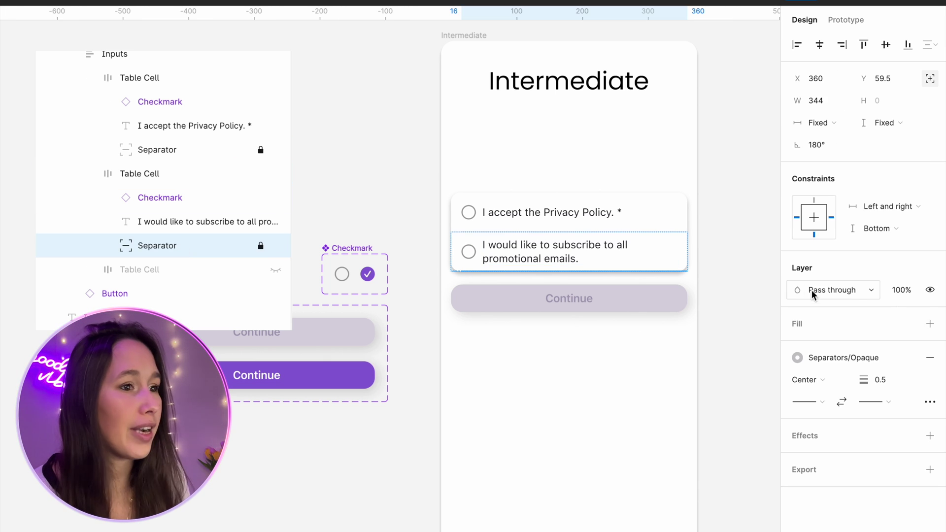
pyautogui.rightClick(930, 290)
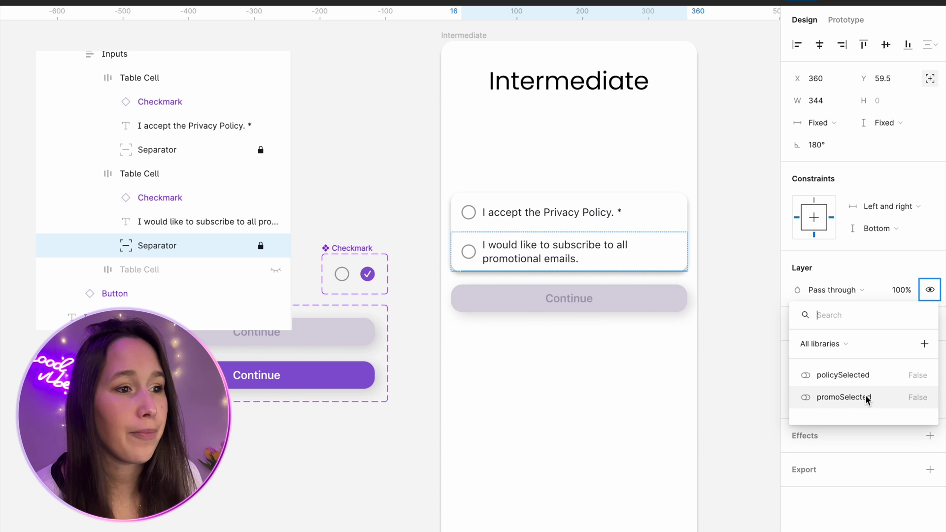
pyautogui.click(844, 397)
pyautogui.click(714, 196)
# Preview the Intermediate frame and toggle the Privacy Policy and promotional emails checkmarks to test the Continue button and the conditional row
pyautogui.click(482, 41)
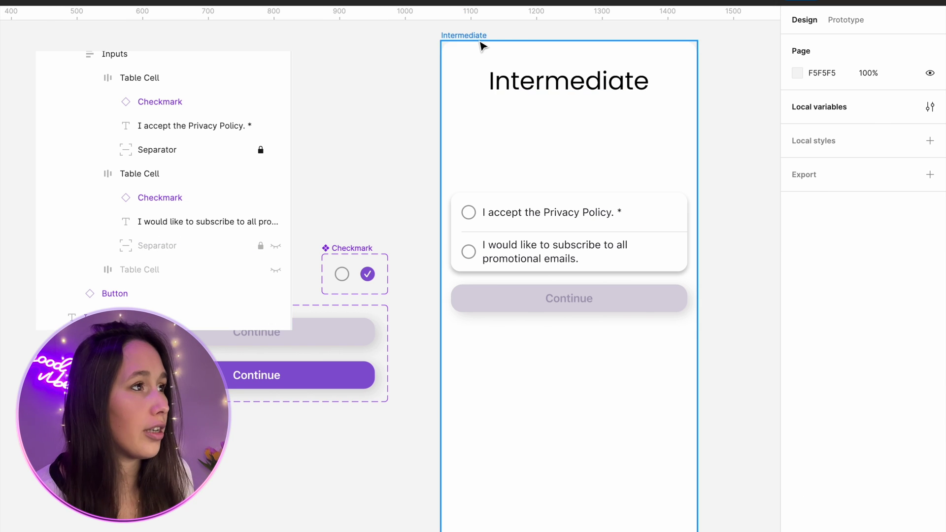
pyautogui.hotkey('shift', 'space')
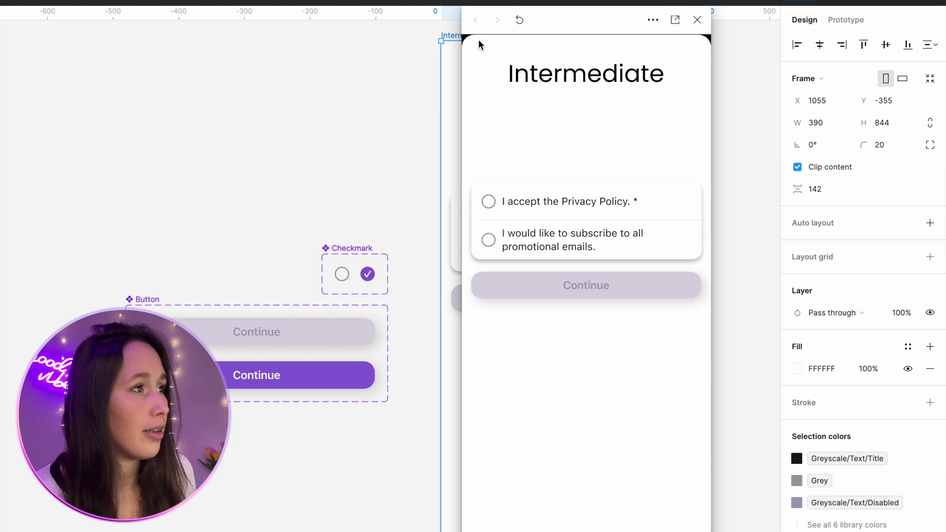
pyautogui.click(489, 204)
pyautogui.click(491, 206)
pyautogui.click(491, 207)
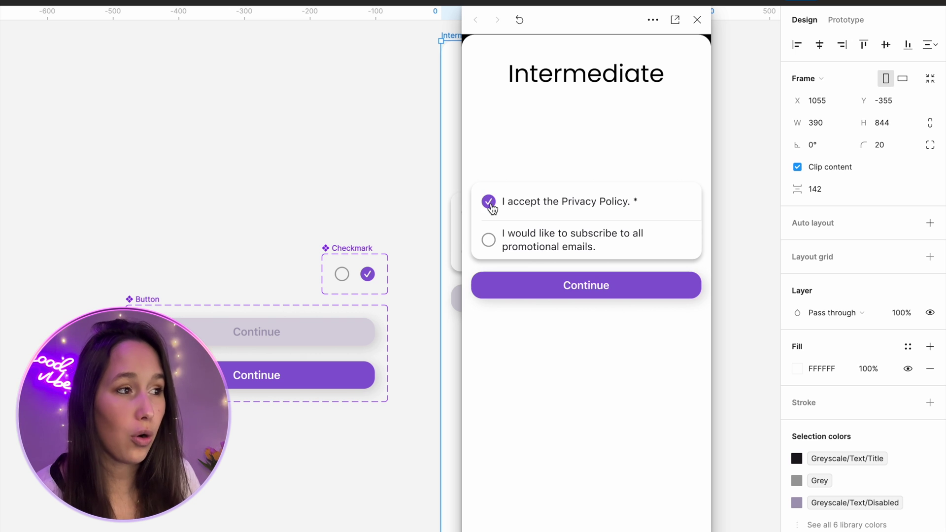
pyautogui.click(491, 207)
pyautogui.click(491, 206)
pyautogui.click(491, 206)
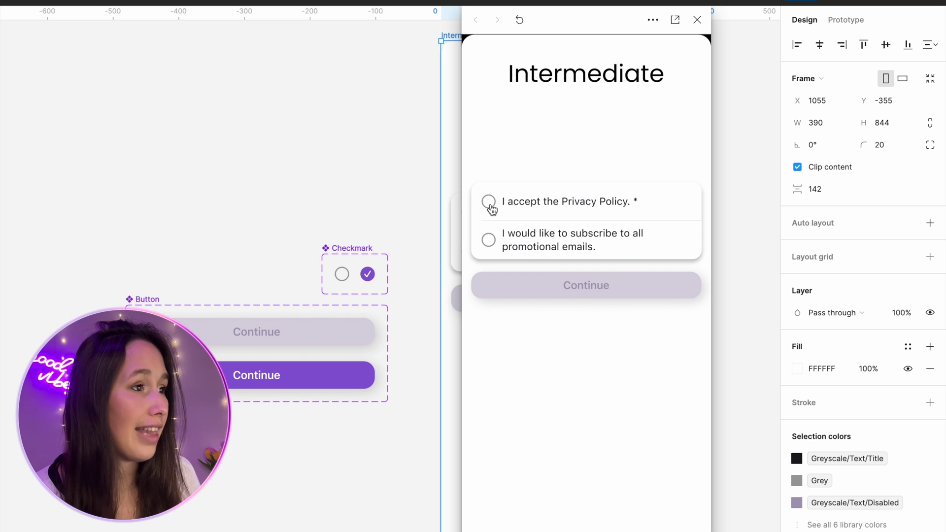
pyautogui.click(488, 240)
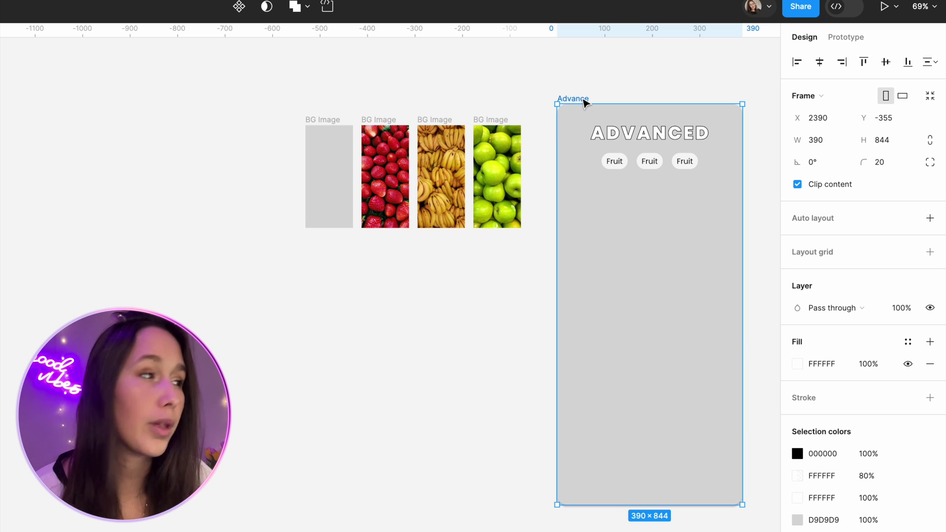
# Combine the four BG Image frames into a component set and rename its variant property to image
pyautogui.moveTo(264, 106); pyautogui.dragTo(545, 301)
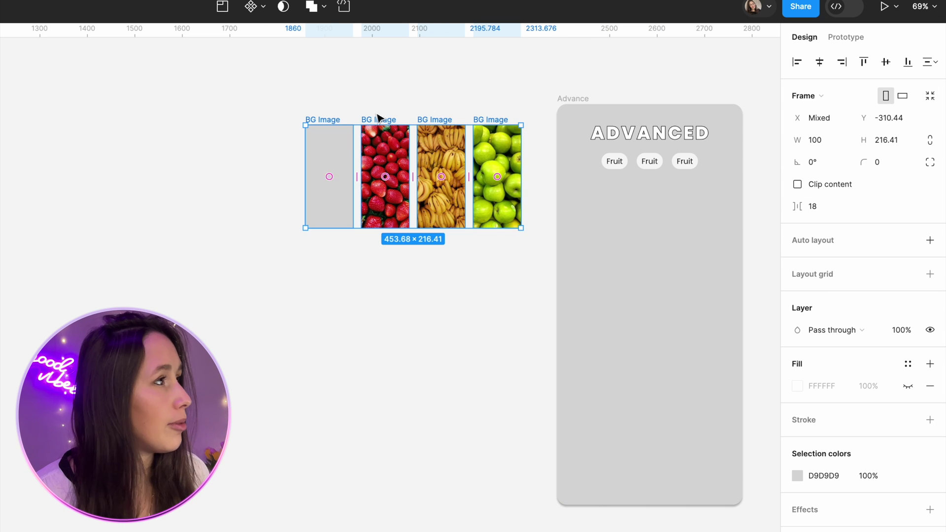
pyautogui.click(263, 7)
pyautogui.click(286, 78)
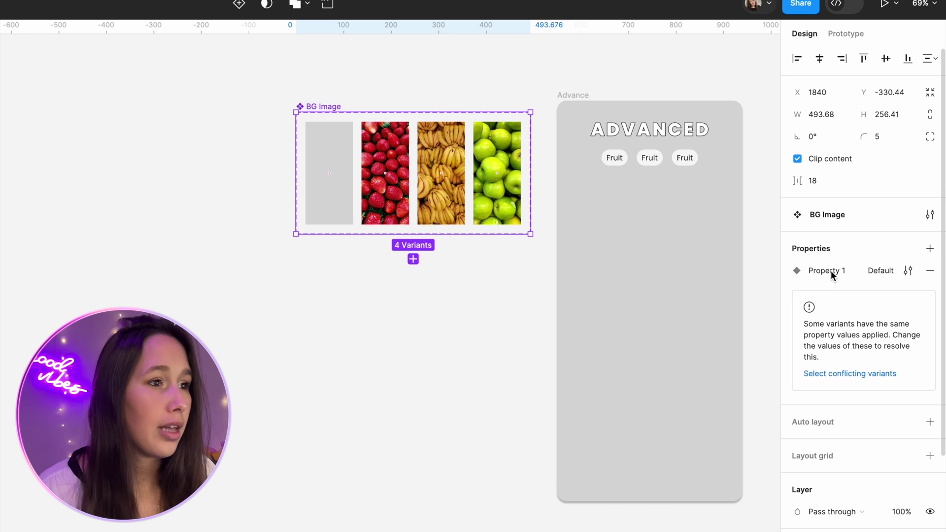
pyautogui.doubleClick(831, 270)
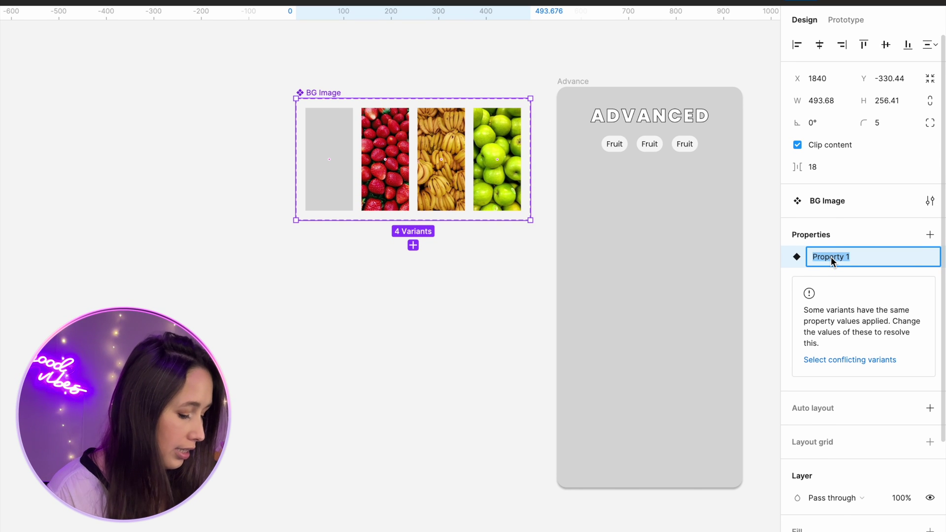
pyautogui.write('image')
pyautogui.press('Return')
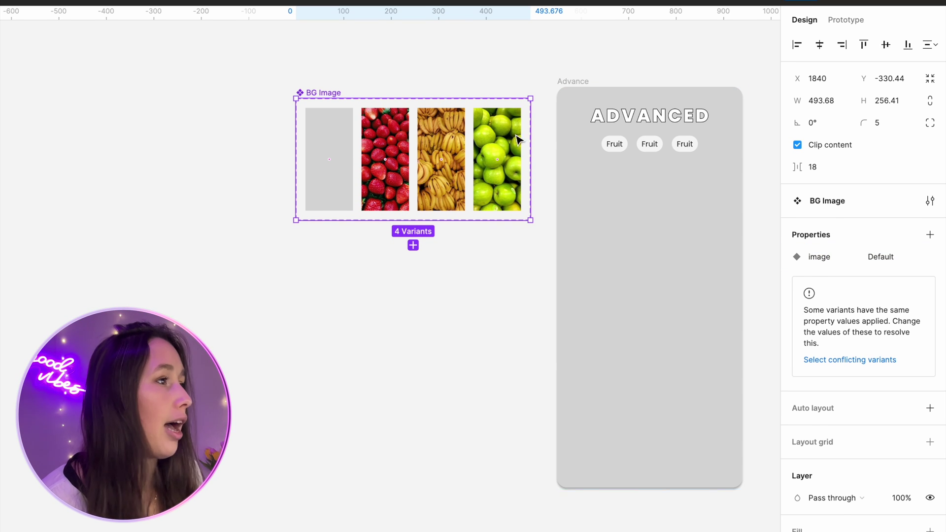
# Set the image property of the strawberry picture variant to Strawberry, keeping Default for the plain grey variant
pyautogui.click(387, 158)
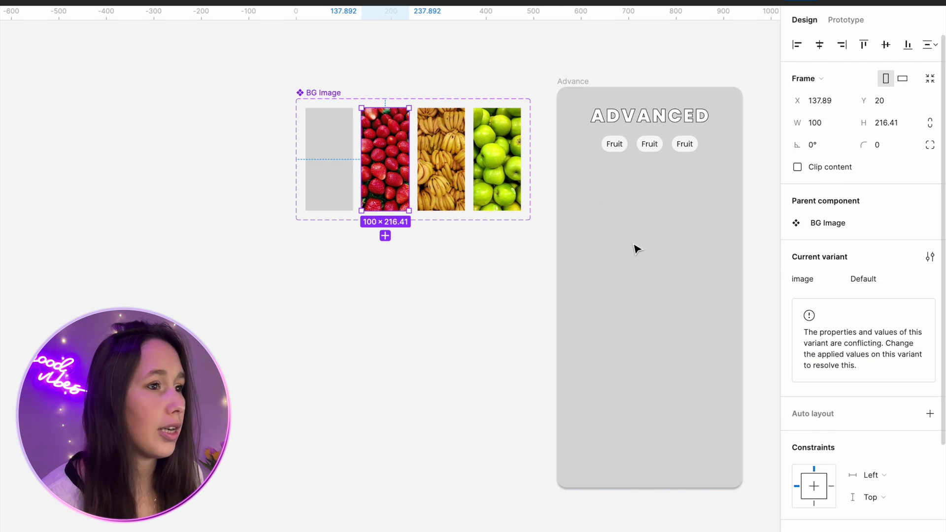
pyautogui.click(340, 160)
pyautogui.click(880, 279)
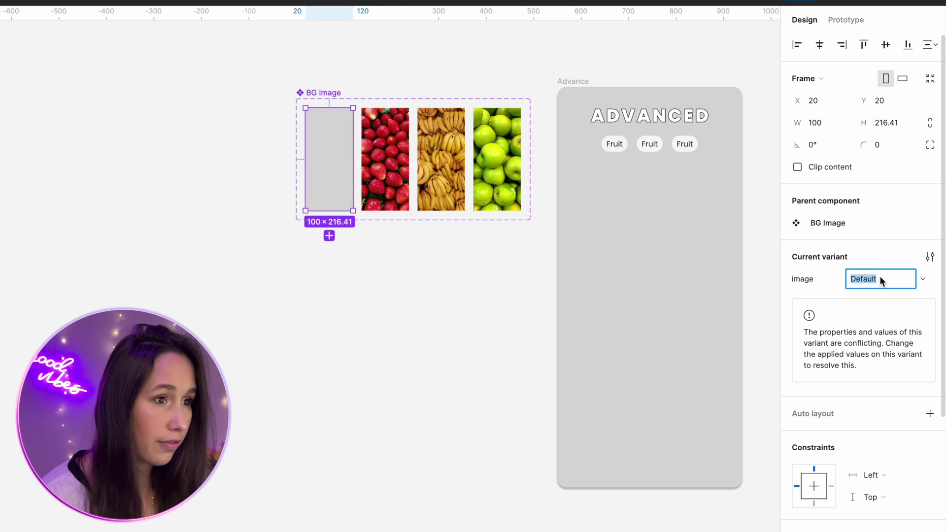
pyautogui.click(386, 158)
pyautogui.click(863, 283)
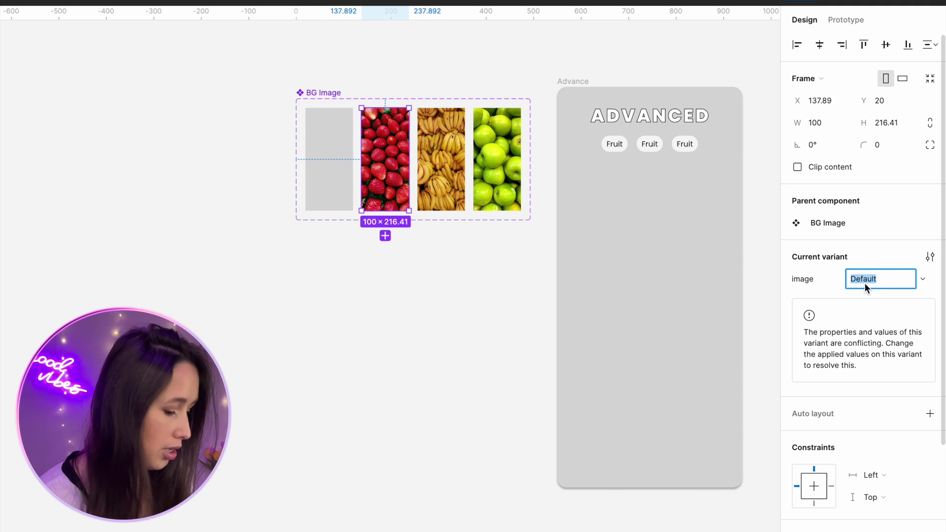
pyautogui.write('Strawber')
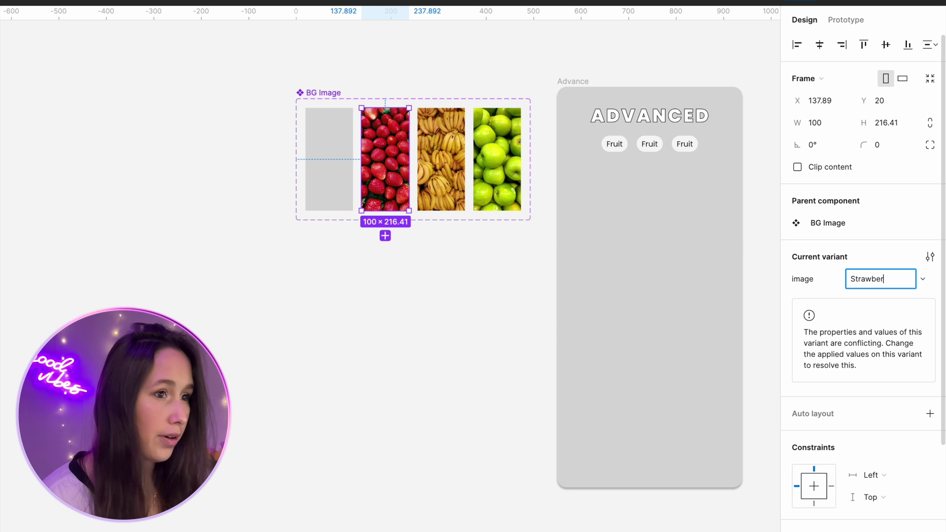
pyautogui.write('ry')
# Set the image property to Banana for the banana picture variant and to Apple for the green apple variant
pyautogui.click(441, 159)
pyautogui.click(883, 281)
pyautogui.write('Banana')
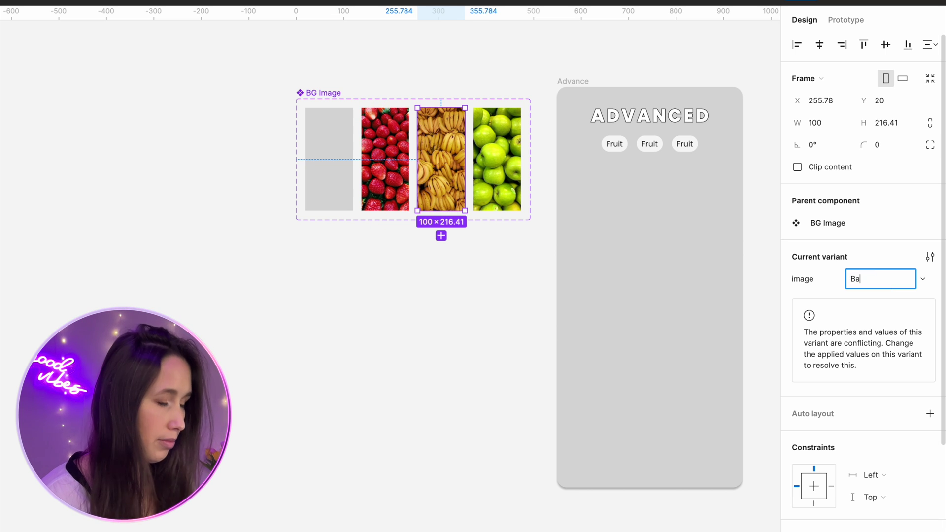
pyautogui.click(508, 170)
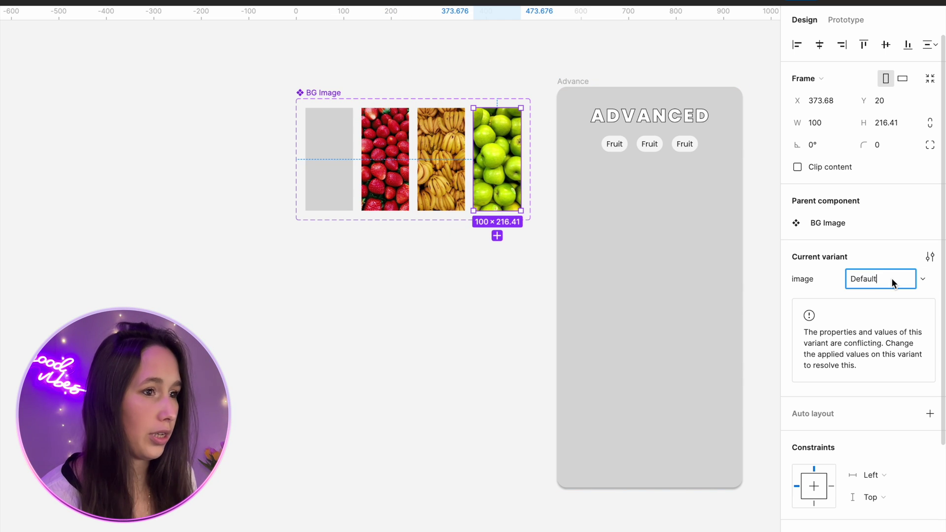
pyautogui.write('Apple')
pyautogui.click(574, 274)
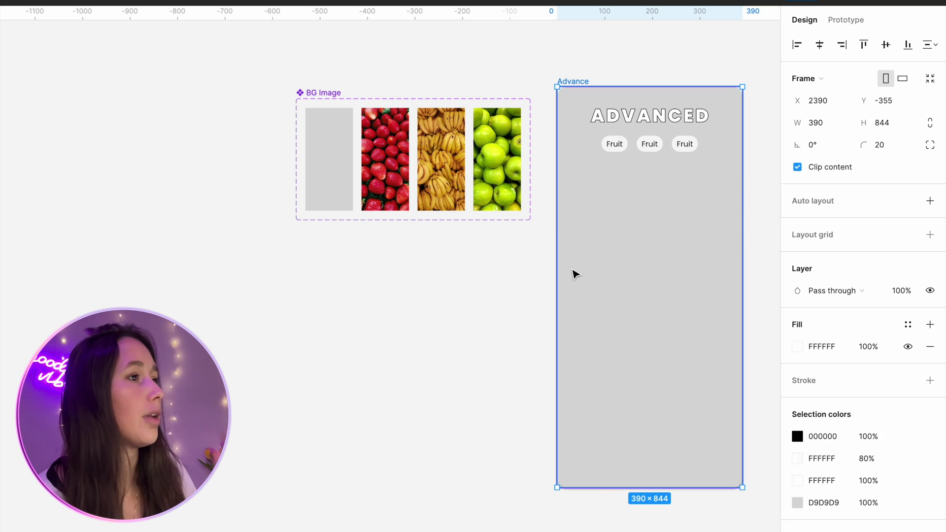
# Copy the plain grey Default variant of BG Image and paste it as an instance into the Advance frame
pyautogui.click(281, 133)
pyautogui.click(331, 146)
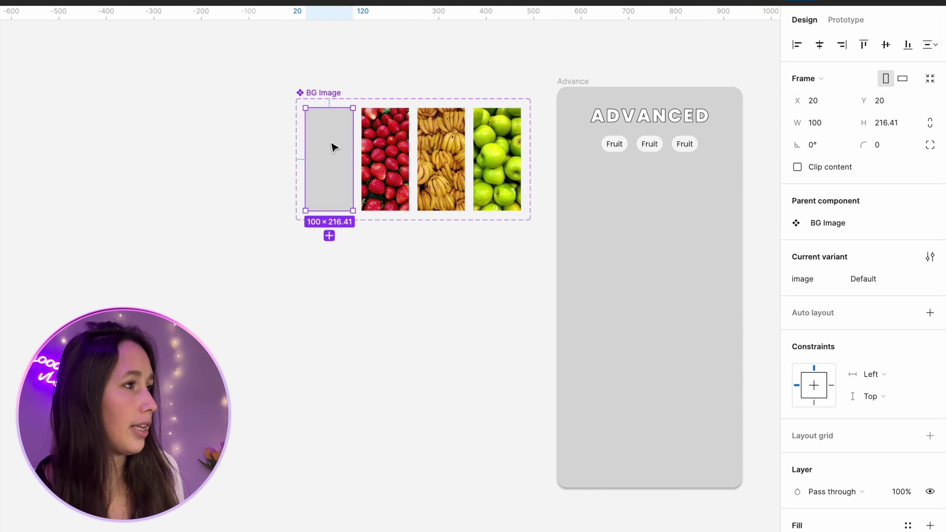
pyautogui.hotkey('ctrl', 'v')
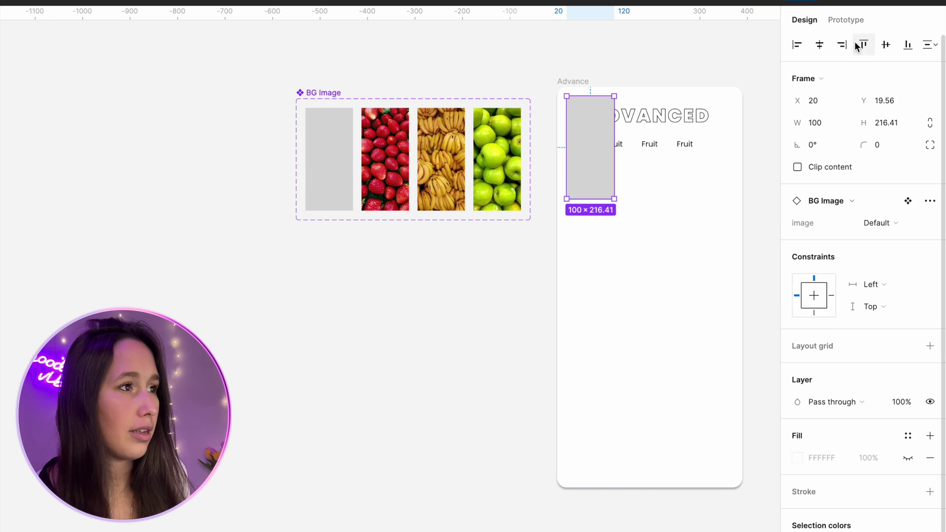
# Fit the BG Image instance to the whole Advance frame from its top-left corner at 390 × 844 and send it to the back
pyautogui.click(797, 45)
pyautogui.click(886, 45)
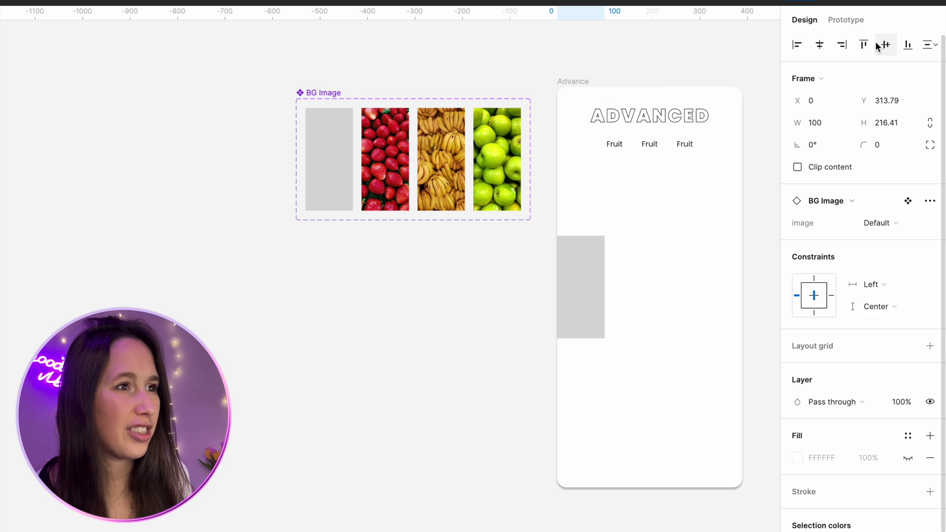
pyautogui.click(864, 45)
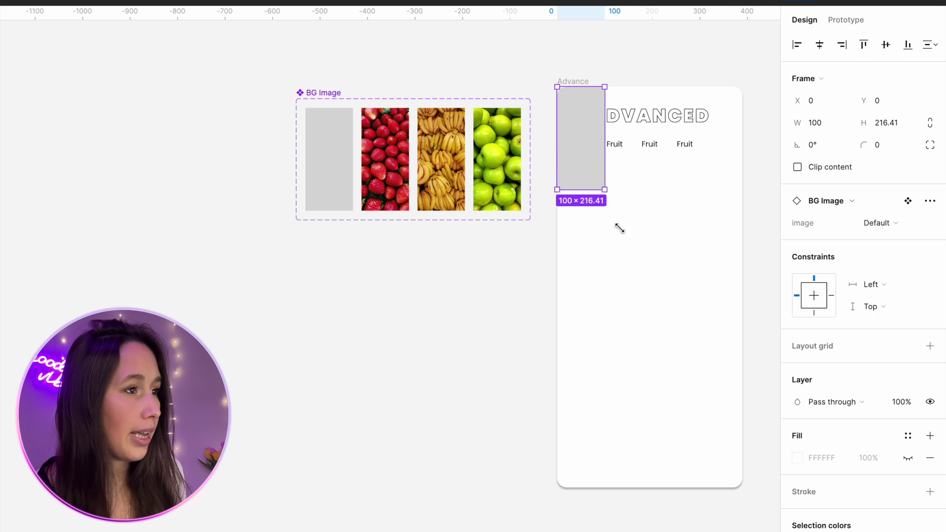
pyautogui.moveTo(620, 228); pyautogui.dragTo(725, 491)
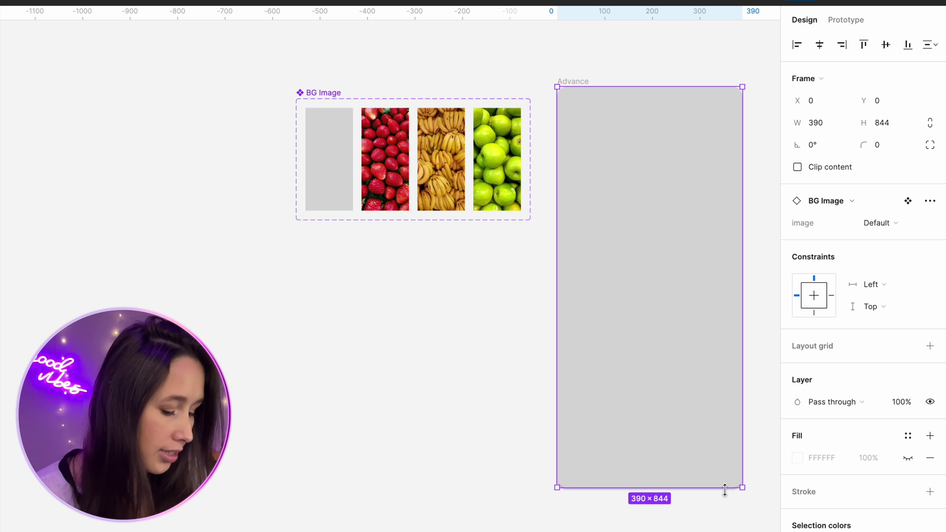
pyautogui.press('[')
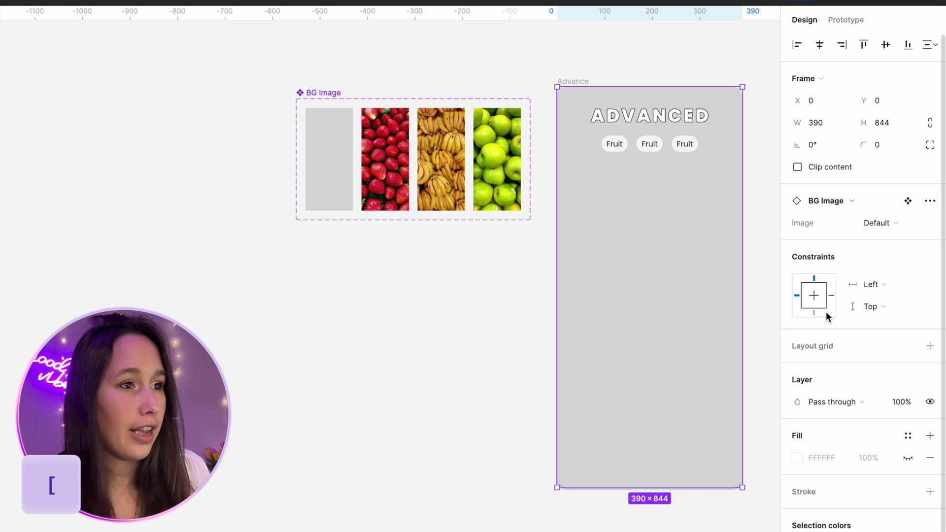
# Try the Strawberry, Banana and Apple variants on the BG Image instance in the Advance frame, and switch it back to Default
pyautogui.click(891, 221)
pyautogui.click(890, 240)
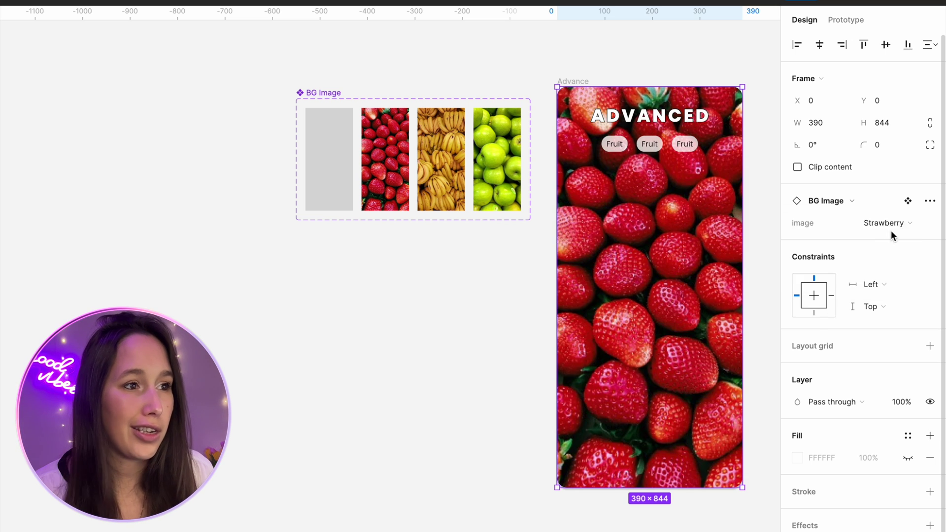
pyautogui.click(892, 230)
pyautogui.click(891, 241)
pyautogui.click(894, 232)
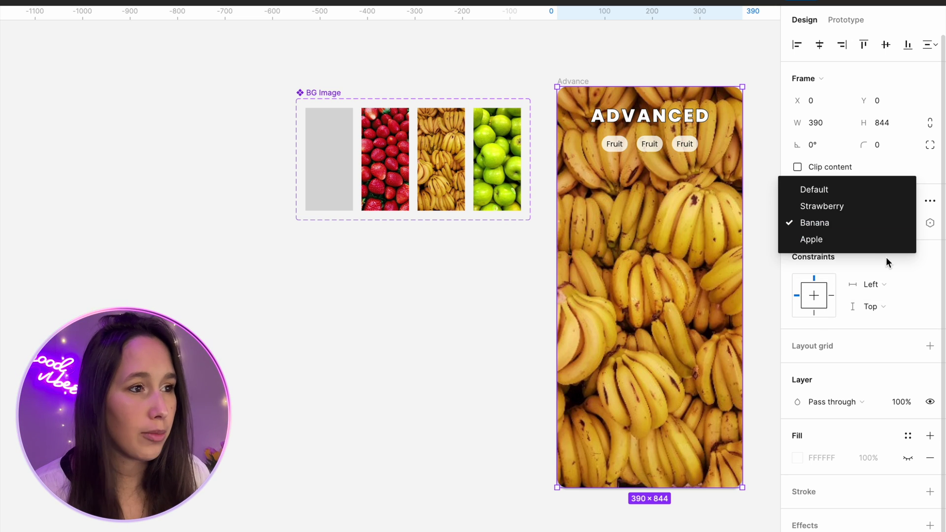
pyautogui.click(889, 246)
pyautogui.click(895, 217)
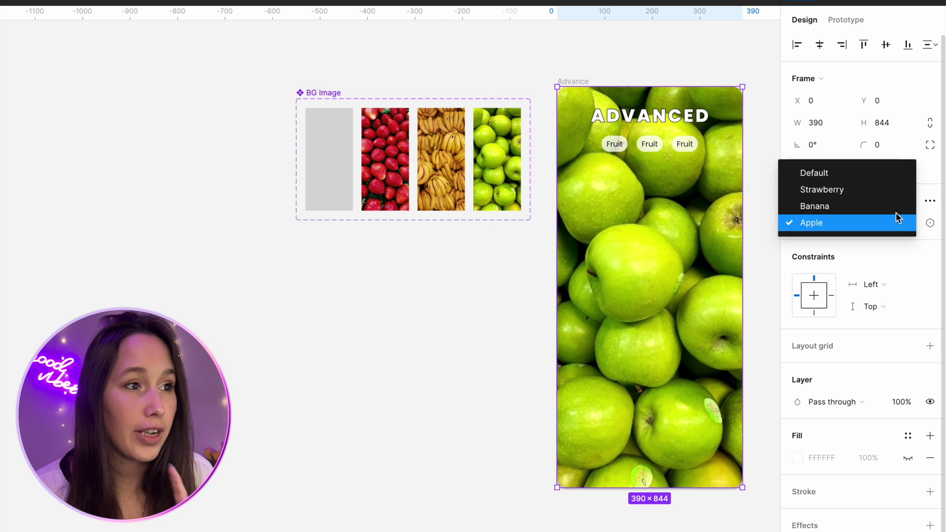
pyautogui.click(894, 174)
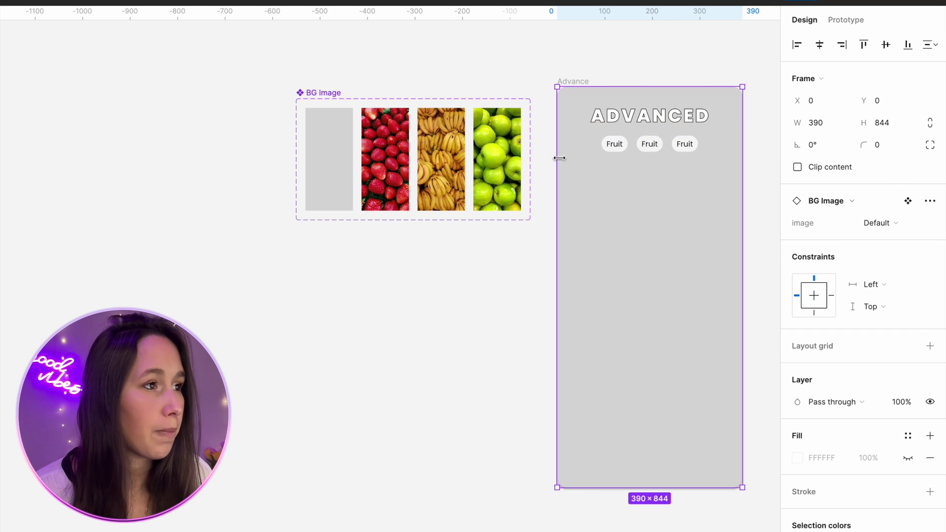
# Create a local String variable named selectedImage
pyautogui.click(540, 195)
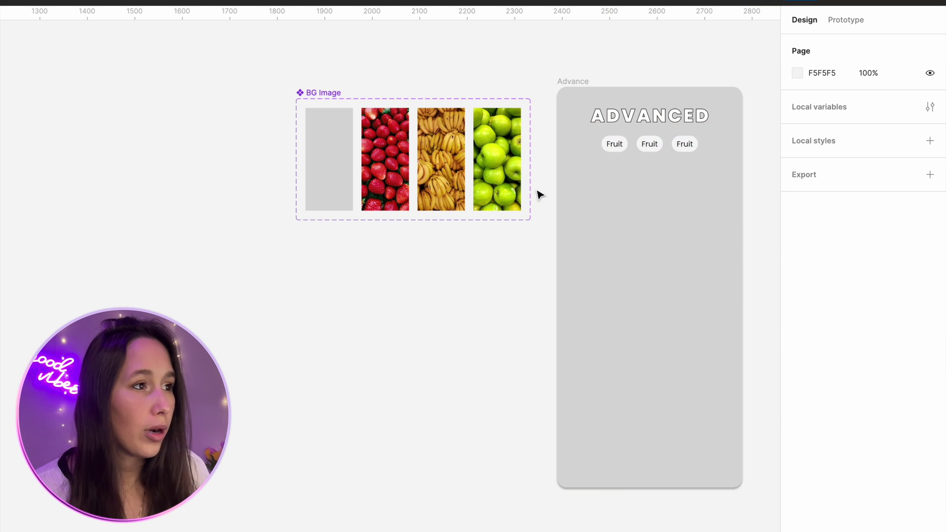
pyautogui.click(929, 106)
pyautogui.click(607, 231)
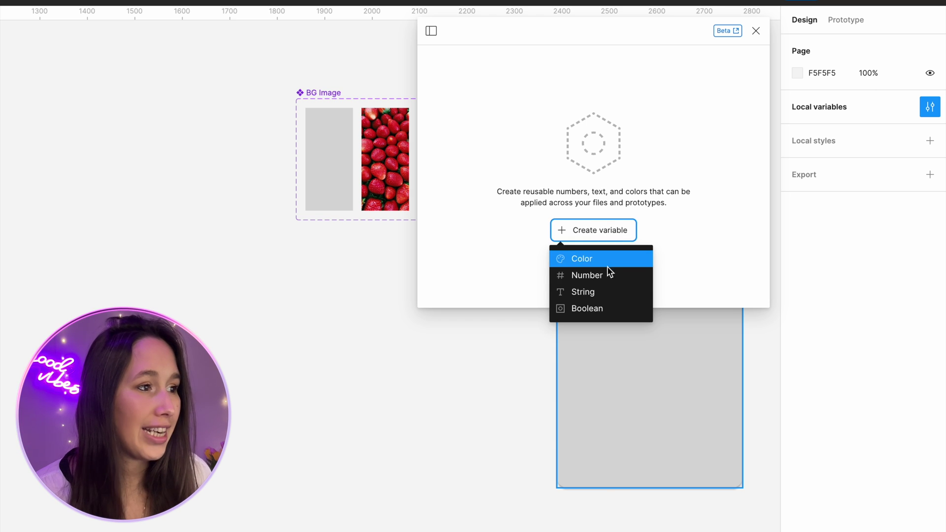
pyautogui.click(607, 294)
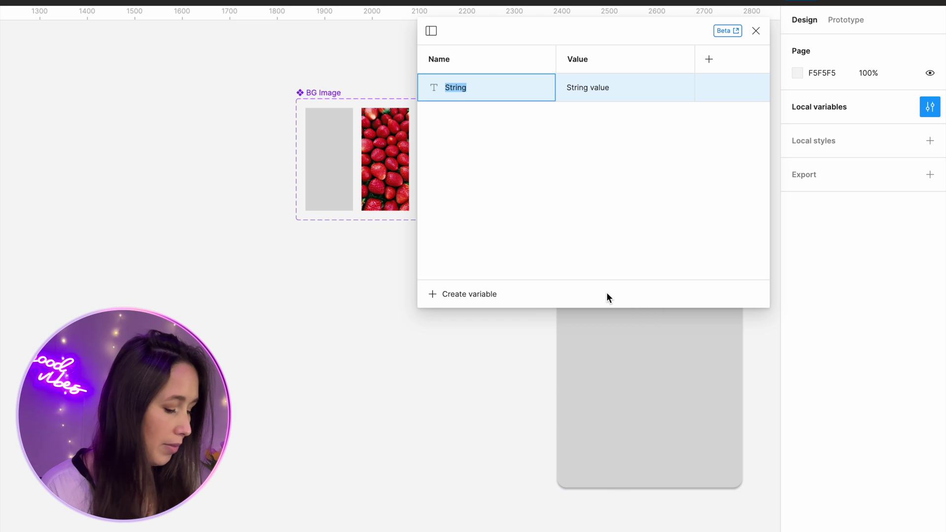
pyautogui.write('selece')
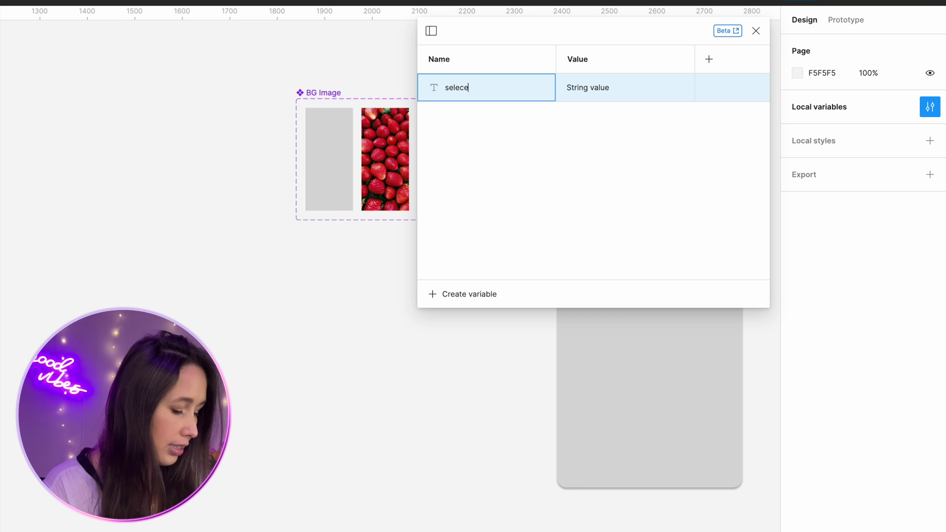
pyautogui.write('tdImage')
pyautogui.press('Return')
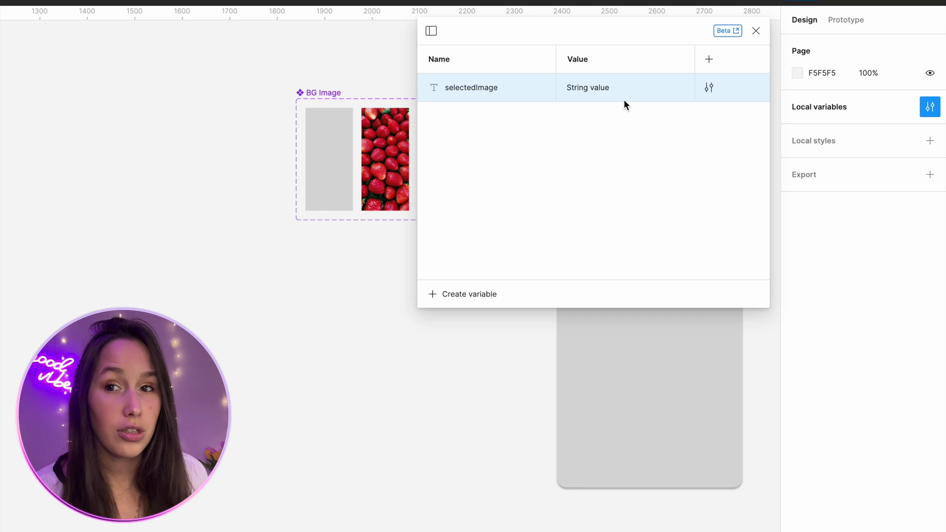
# Set the value of the selectedImage variable to default
pyautogui.doubleClick(624, 100)
pyautogui.write('defauly')
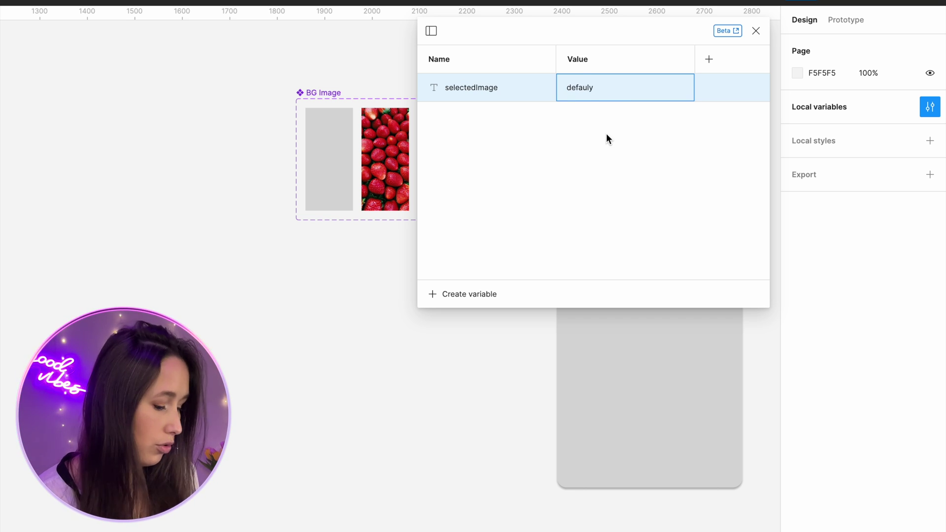
pyautogui.press('BackSpace')
pyautogui.write('t')
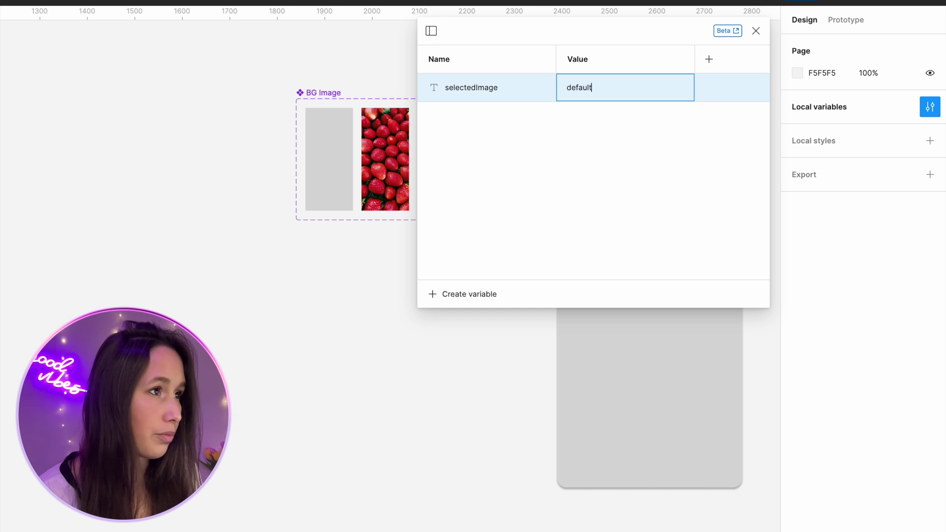
pyautogui.press('Return')
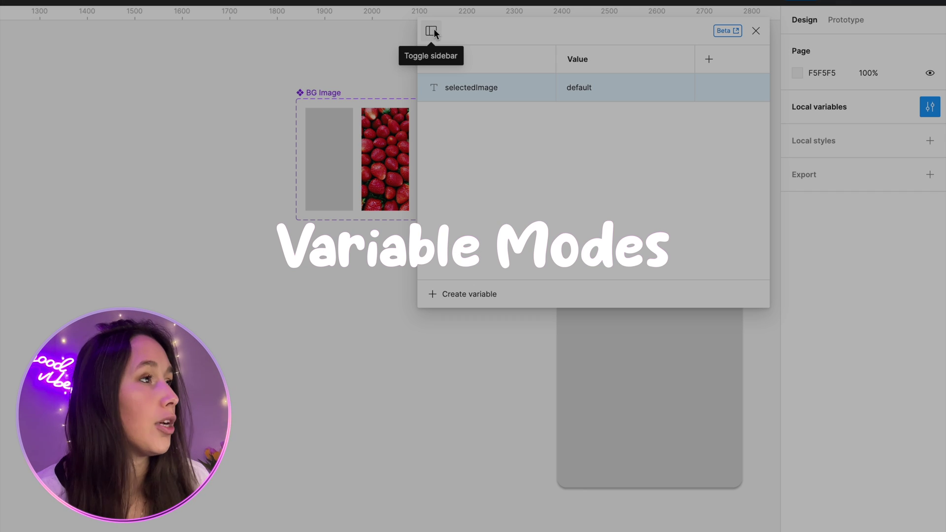
# Create a new local variable collection named fruit
pyautogui.click(433, 31)
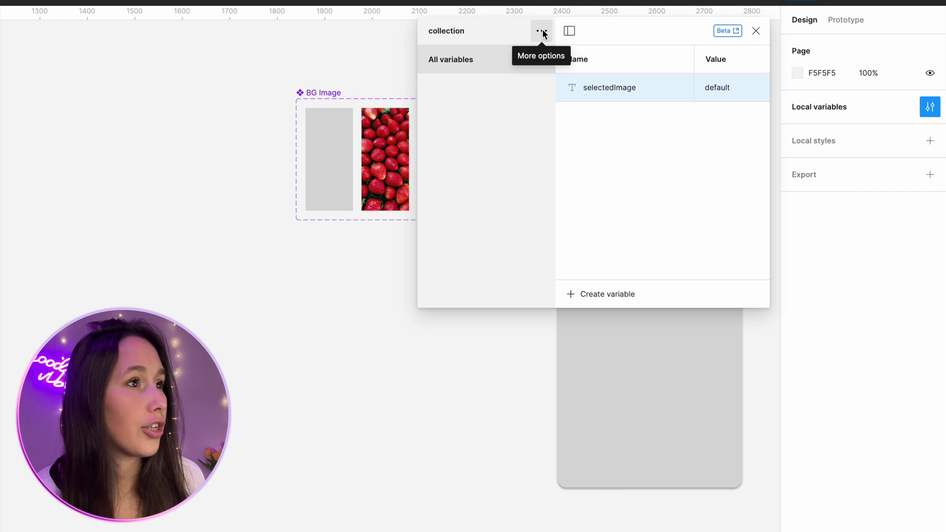
pyautogui.click(543, 31)
pyautogui.click(533, 102)
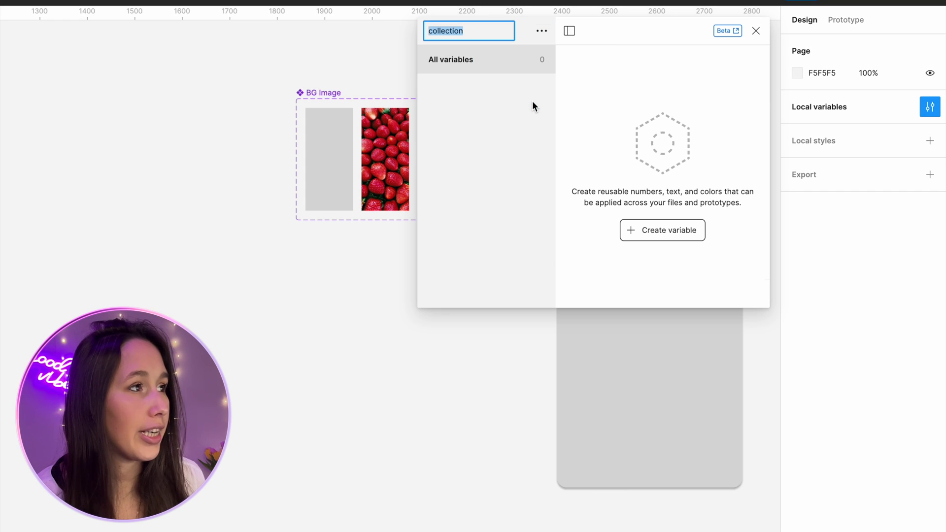
pyautogui.write('Collection')
pyautogui.doubleClick(486, 36)
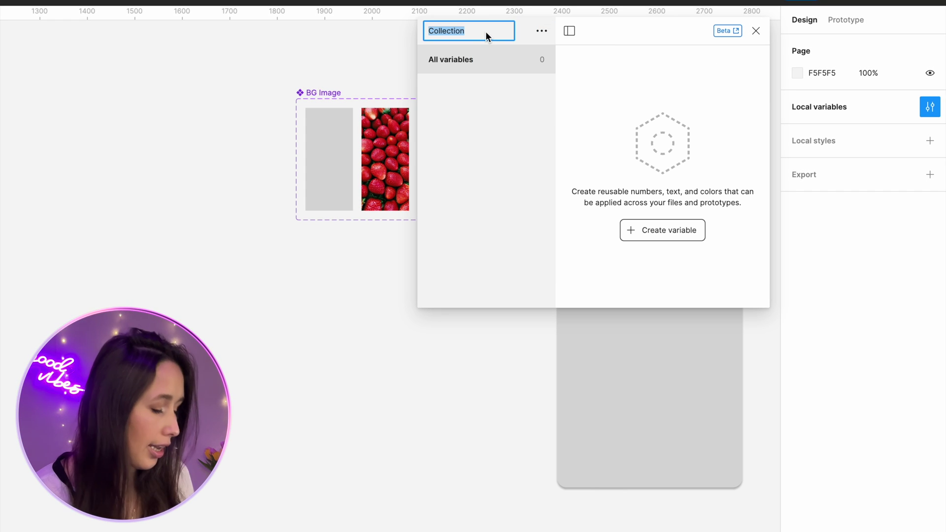
pyautogui.write('Yudi')
pyautogui.click(569, 30)
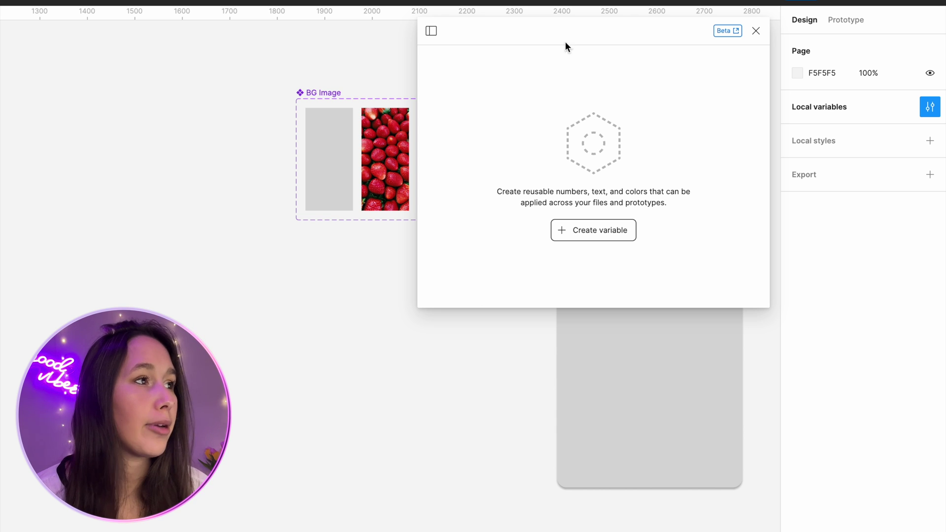
# Create a String variable named fruit in the new collection
pyautogui.click(597, 236)
pyautogui.click(593, 290)
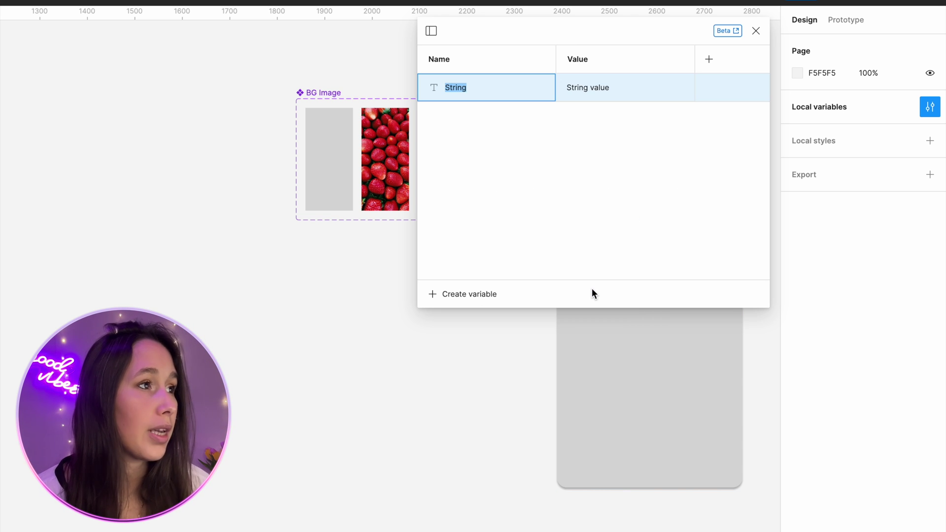
pyautogui.write('fruit')
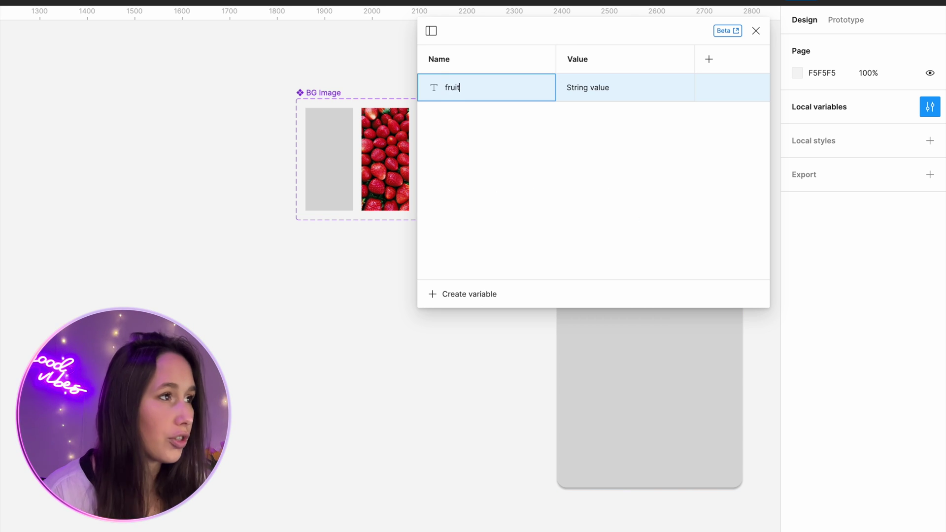
pyautogui.press('Return')
# Add two more modes to the fruit collection and widen the variables window so that all columns fit
pyautogui.click(710, 61)
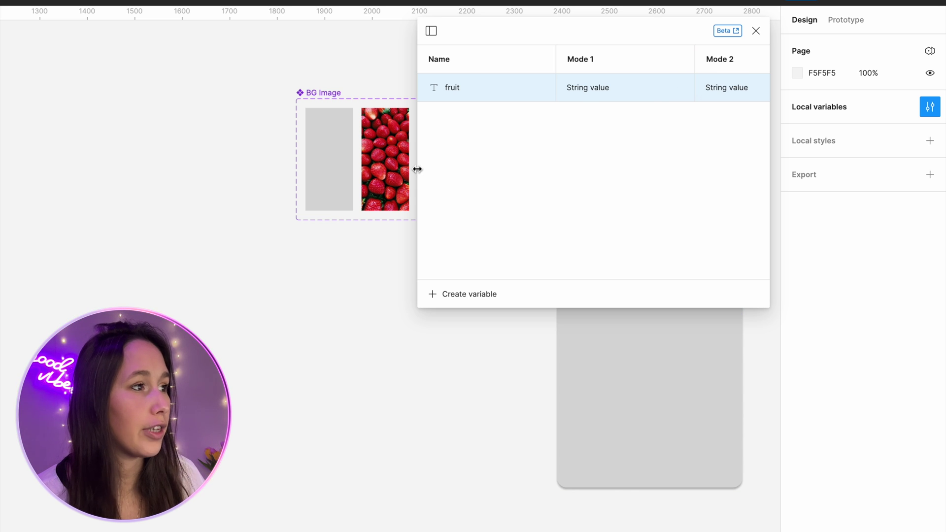
pyautogui.moveTo(417, 169); pyautogui.dragTo(104, 173)
pyautogui.click(535, 59)
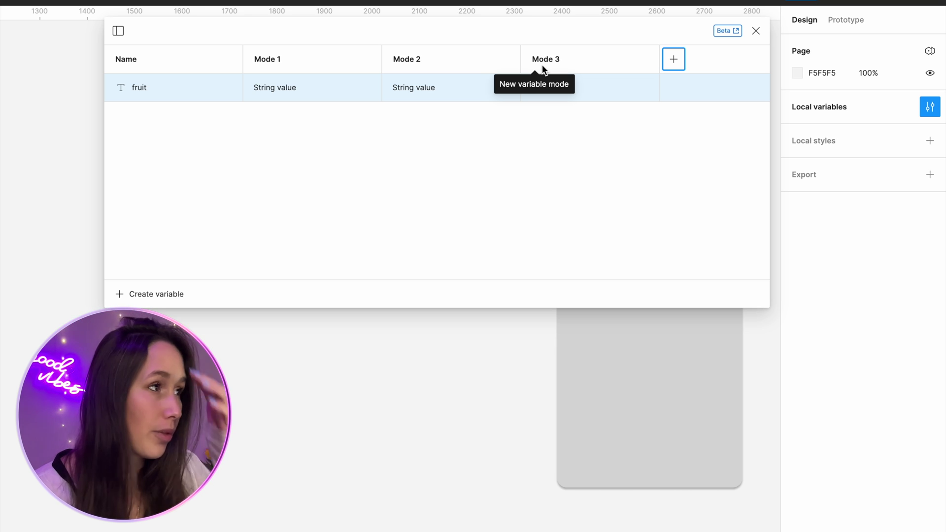
# Rename the three modes of the fruit collection as strawberry, banana and apple
pyautogui.doubleClick(327, 66)
pyautogui.write('s')
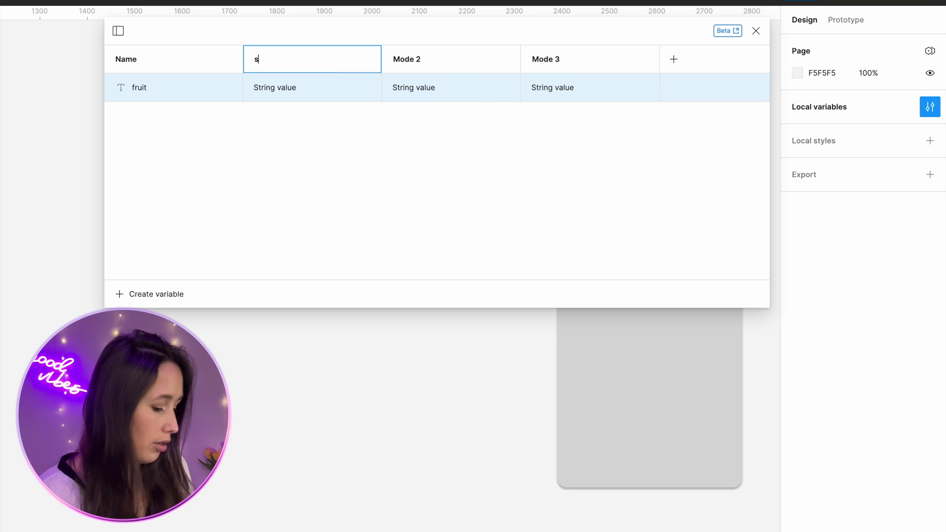
pyautogui.write('trawberry')
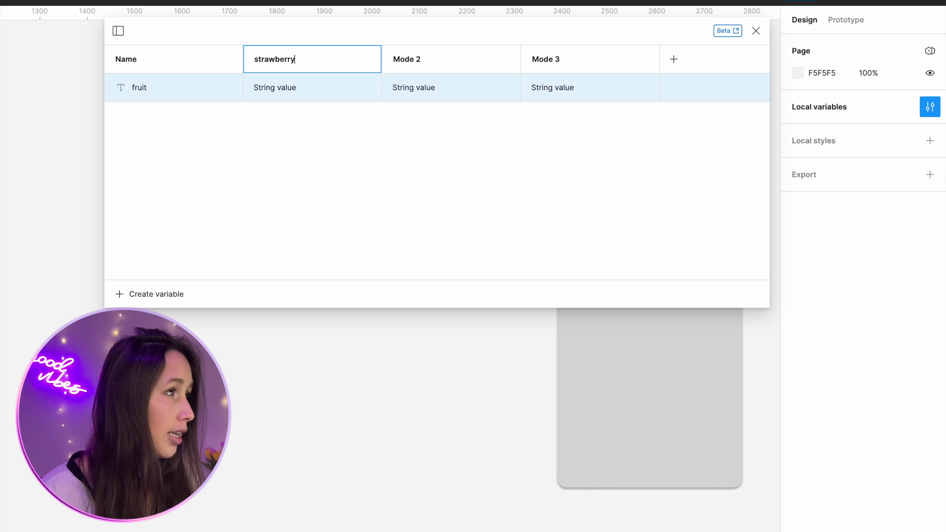
pyautogui.press('Return')
pyautogui.doubleClick(404, 59)
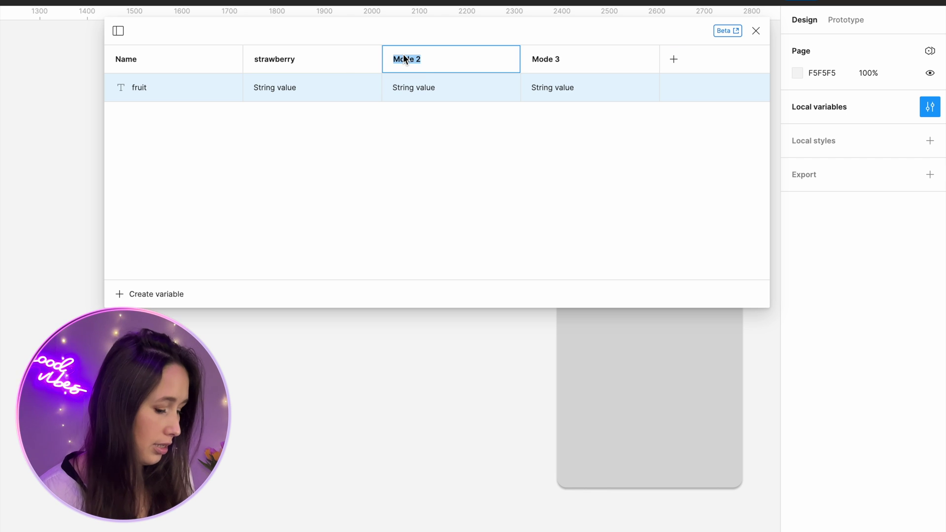
pyautogui.write('banaana')
pyautogui.doubleClick(529, 57)
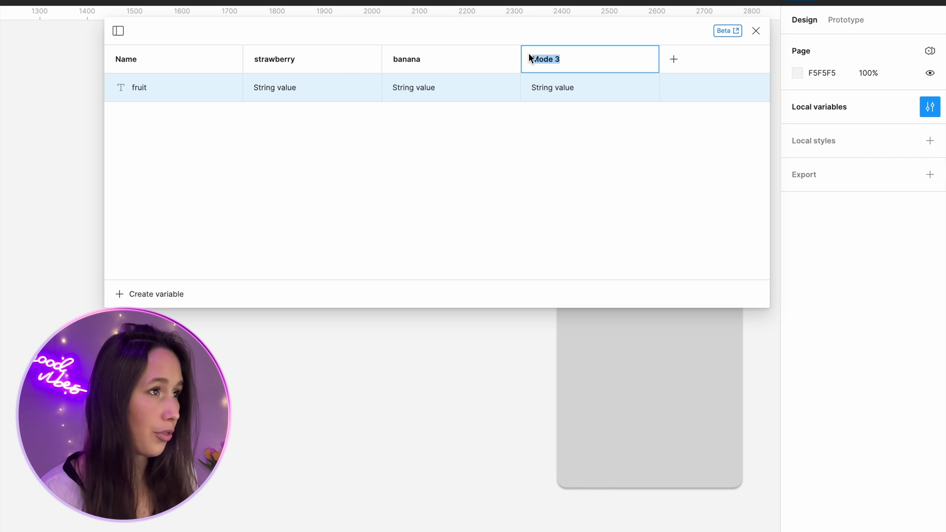
pyautogui.write('apple')
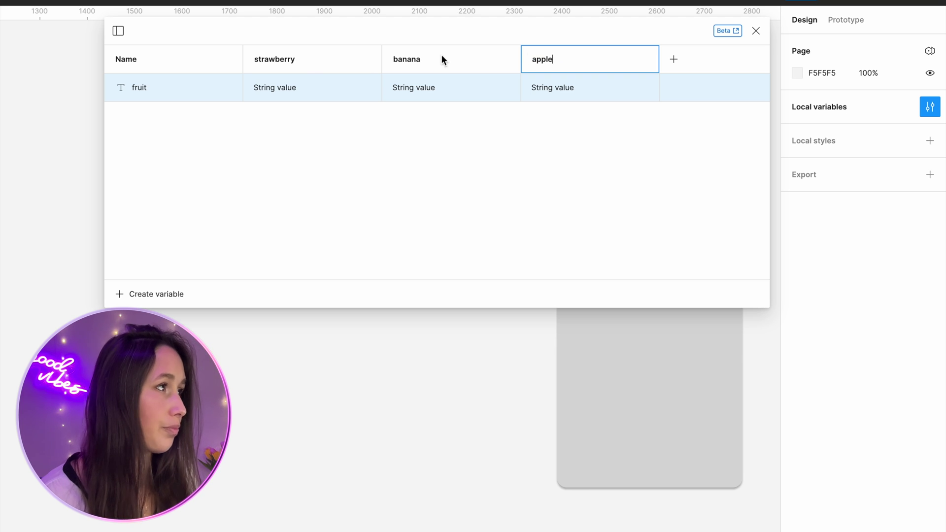
pyautogui.press('Tab')
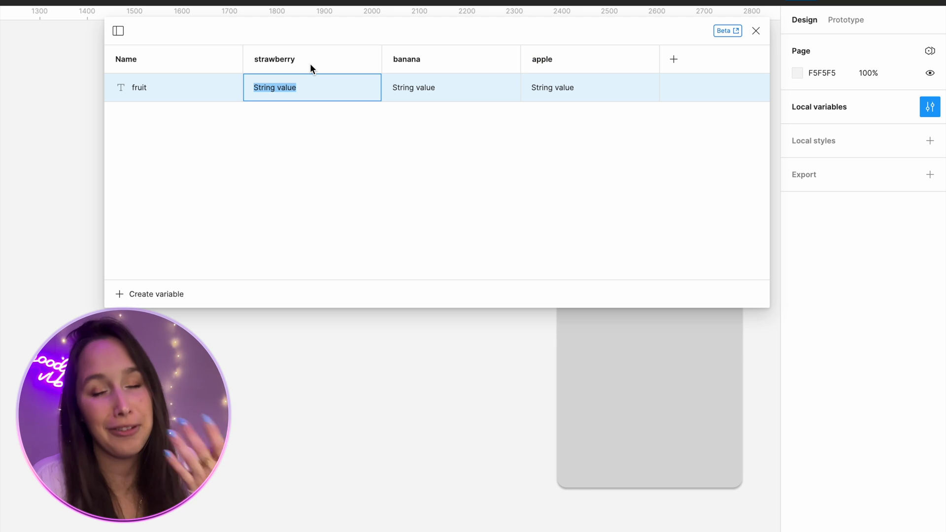
# Fill the fruit variable's value in each mode with that mode's own name: strawberry, banana and apple
pyautogui.doubleClick(307, 65)
pyautogui.hotkey('ctrl', 'c')
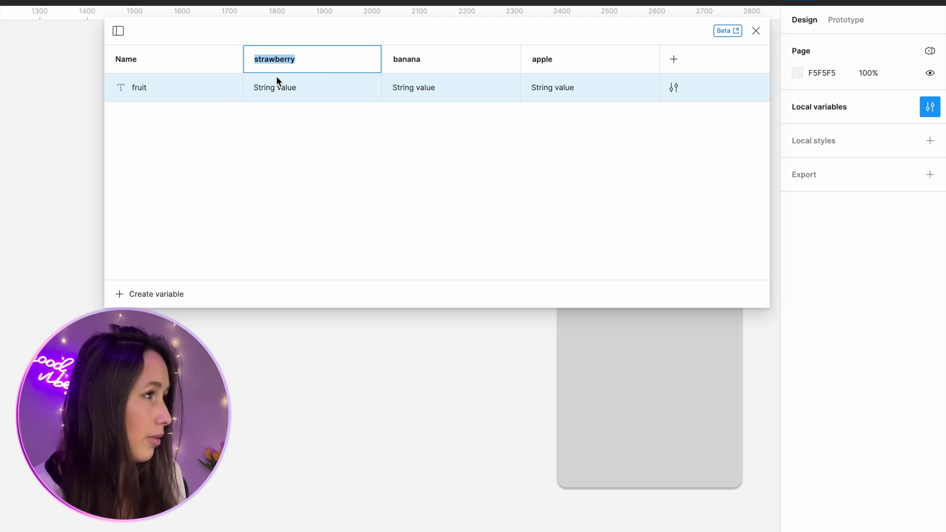
pyautogui.click(276, 79)
pyautogui.hotkey('ctrl', 'v')
pyautogui.doubleClick(394, 59)
pyautogui.hotkey('ctrl', 'c')
pyautogui.click(412, 93)
pyautogui.hotkey('ctrl', 'v')
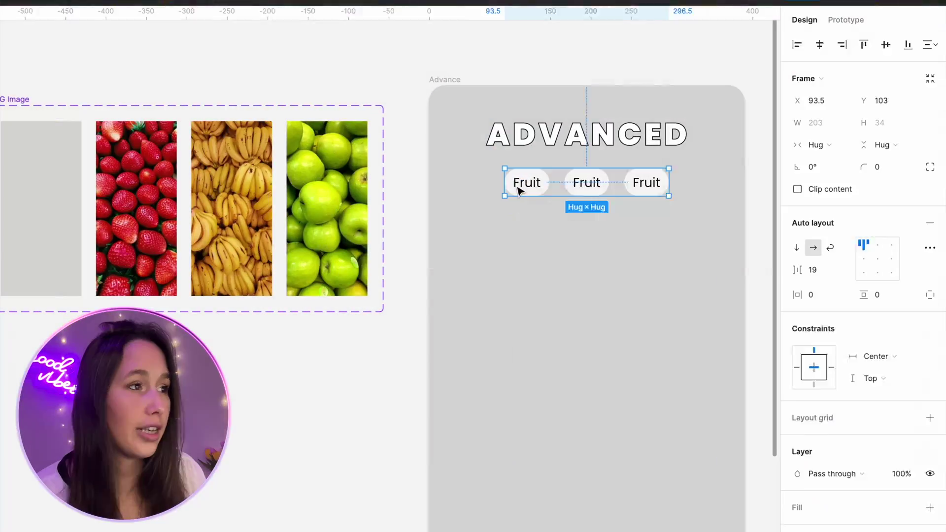
# Apply the fruit variable to the text labels of all three Fruit buttons in the Advance frame
pyautogui.click(520, 186)
pyautogui.click(520, 186)
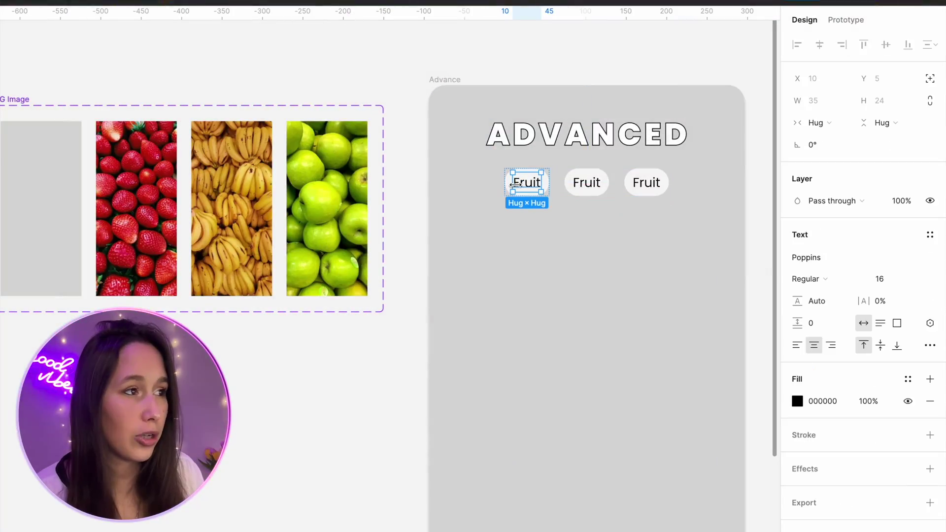
pyautogui.click(930, 323)
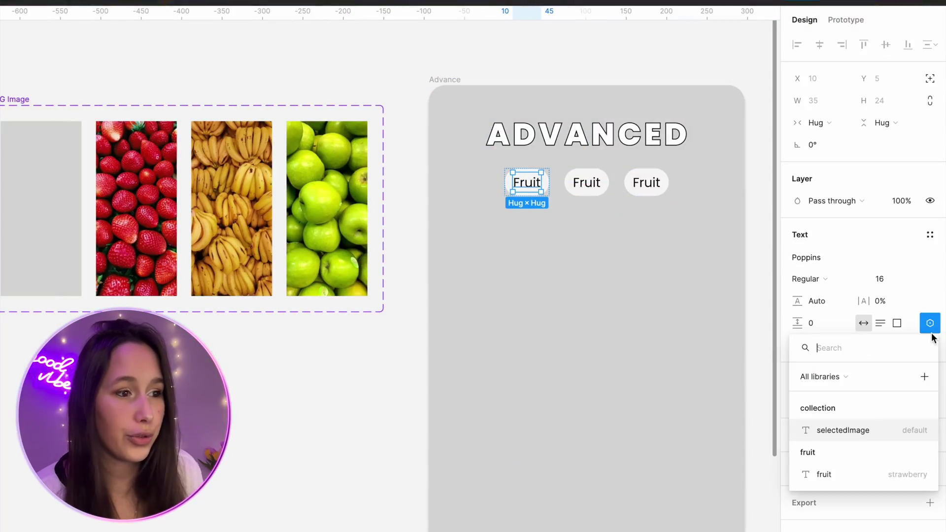
pyautogui.click(850, 474)
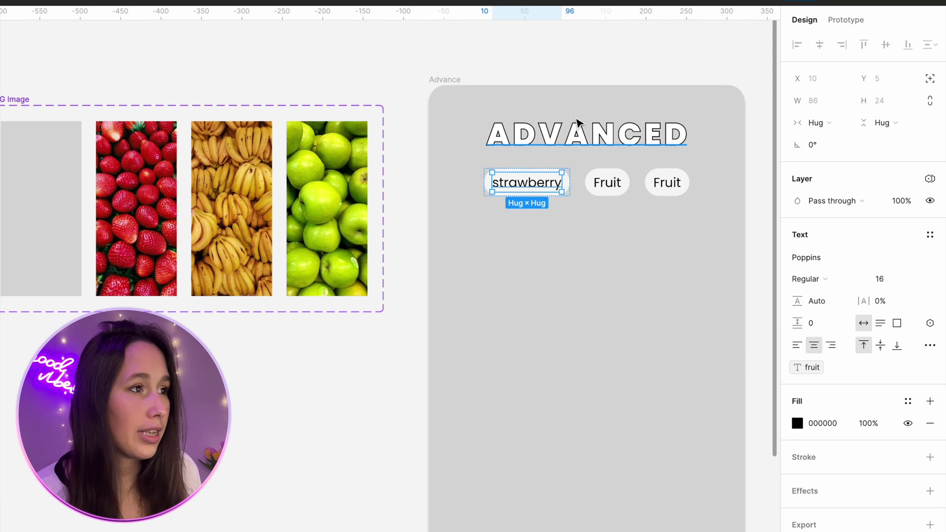
pyautogui.click(617, 187)
pyautogui.click(930, 323)
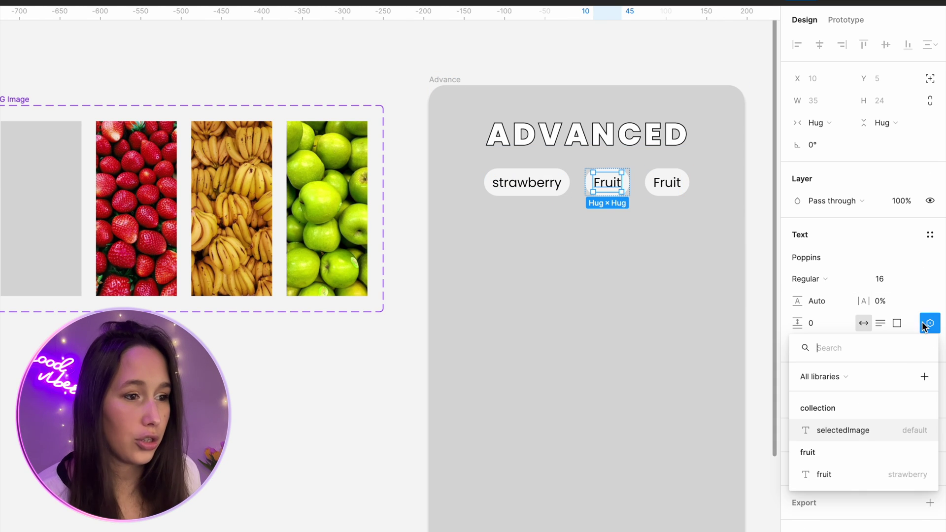
pyautogui.click(851, 480)
pyautogui.click(684, 183)
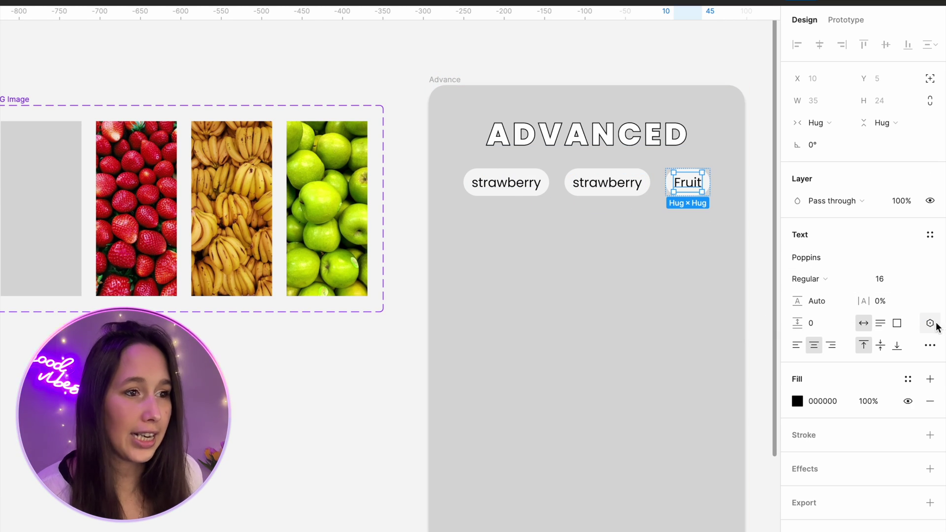
pyautogui.click(930, 323)
pyautogui.click(894, 479)
# Set the fruit variable mode to banana on the second button and to apple on the third button
pyautogui.click(522, 205)
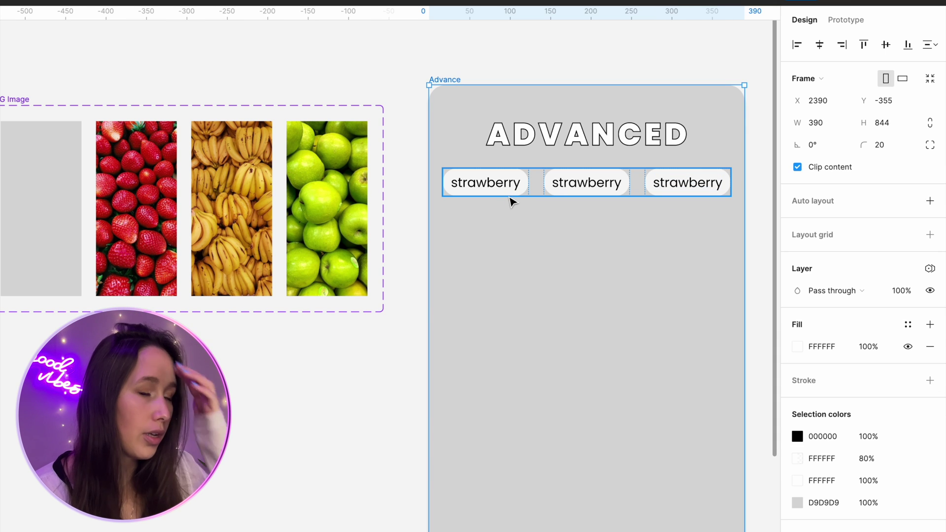
pyautogui.doubleClick(550, 185)
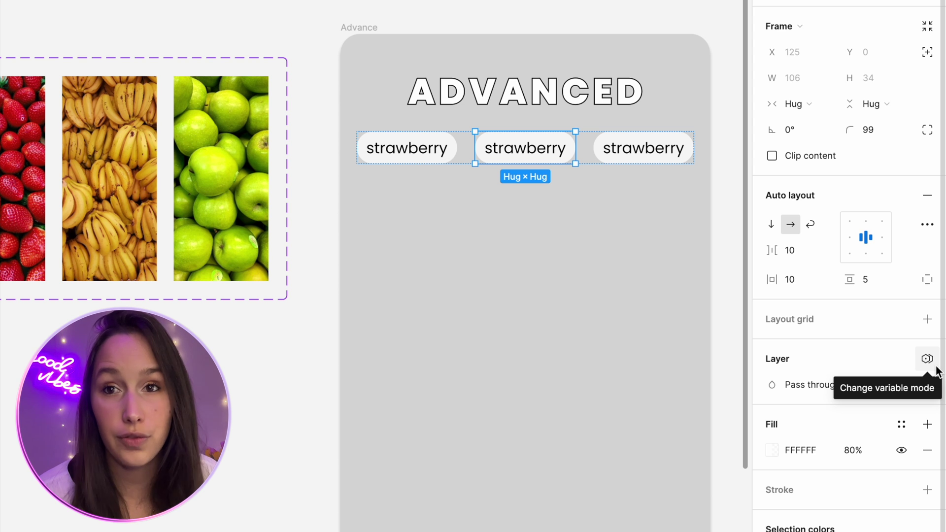
pyautogui.click(933, 364)
pyautogui.moveTo(859, 406)
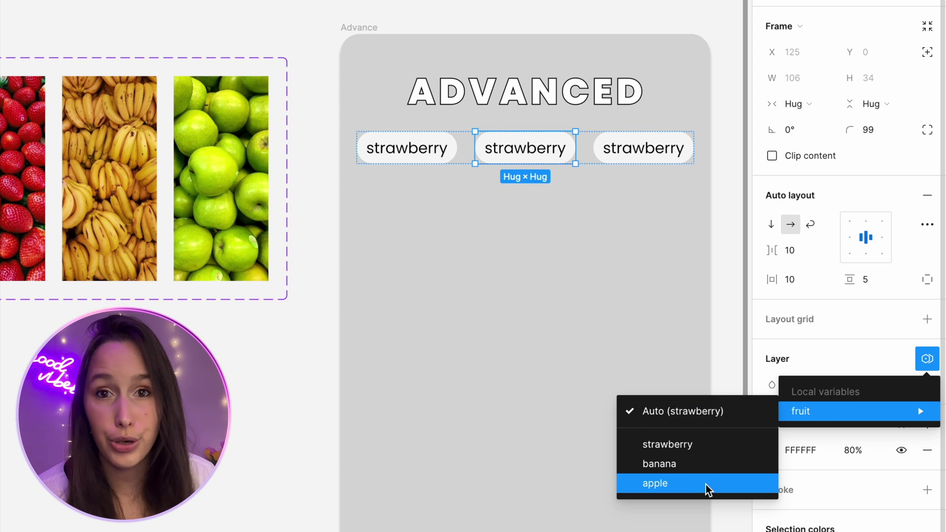
pyautogui.click(708, 470)
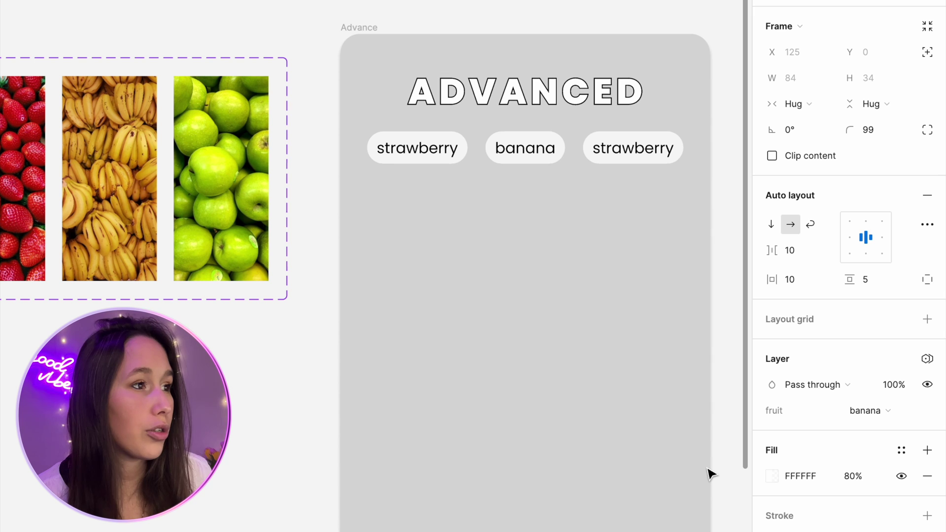
pyautogui.click(679, 141)
pyautogui.click(928, 359)
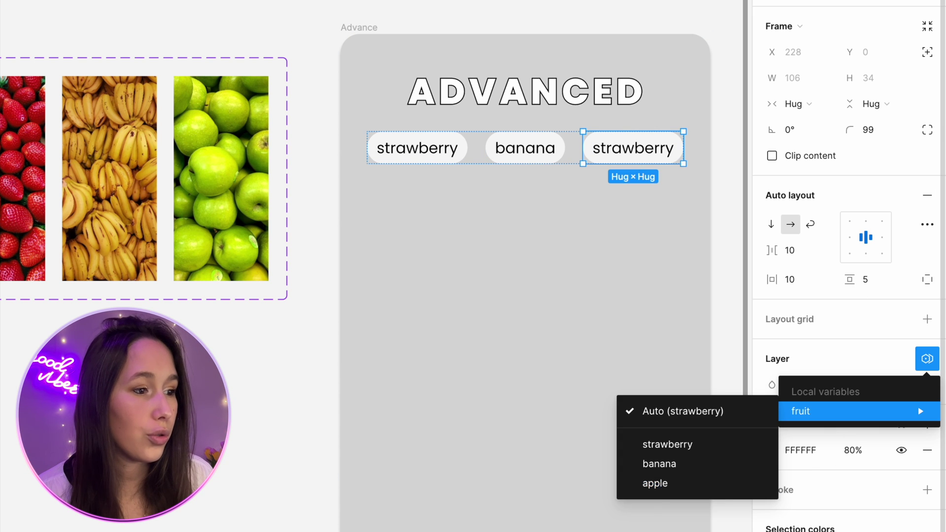
pyautogui.click(674, 484)
# Set the fruit variable mode of the first button explicitly to strawberry instead of Auto
pyautogui.click(437, 150)
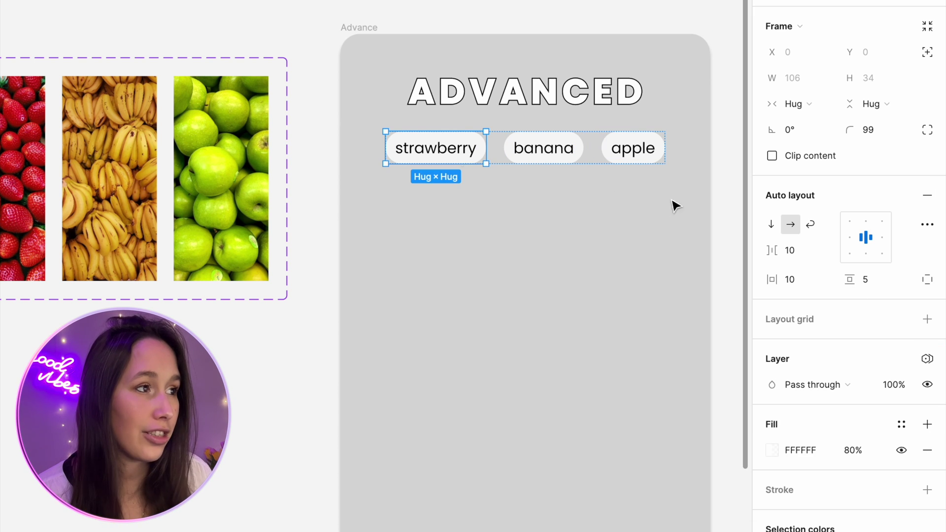
pyautogui.click(927, 359)
pyautogui.moveTo(824, 413)
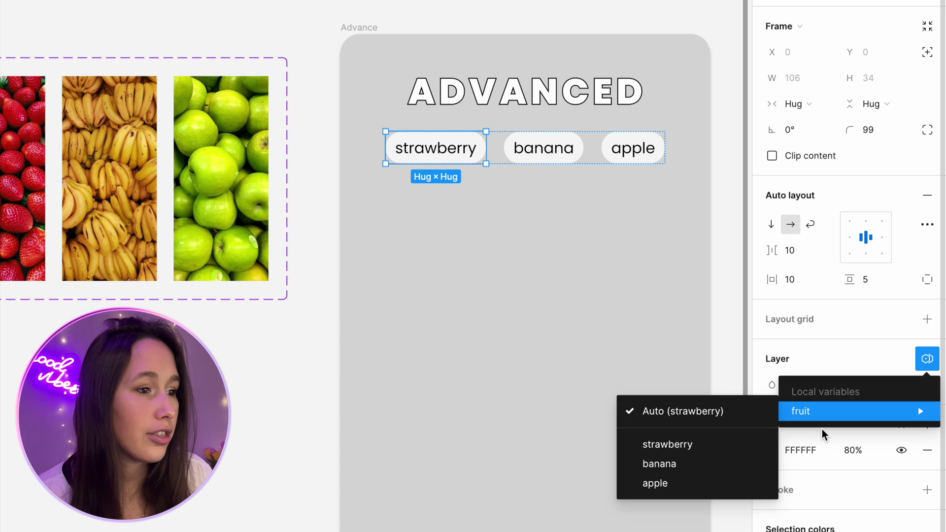
pyautogui.click(697, 443)
pyautogui.click(927, 358)
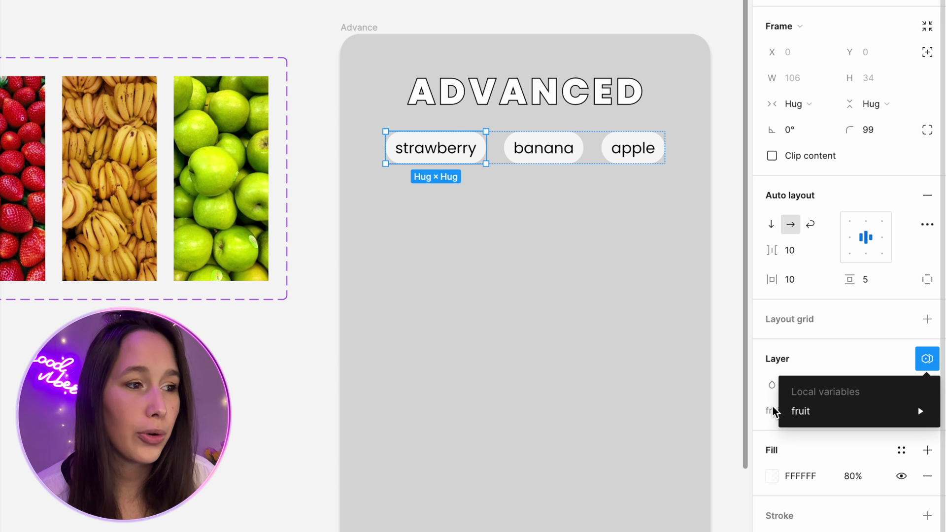
pyautogui.moveTo(806, 412)
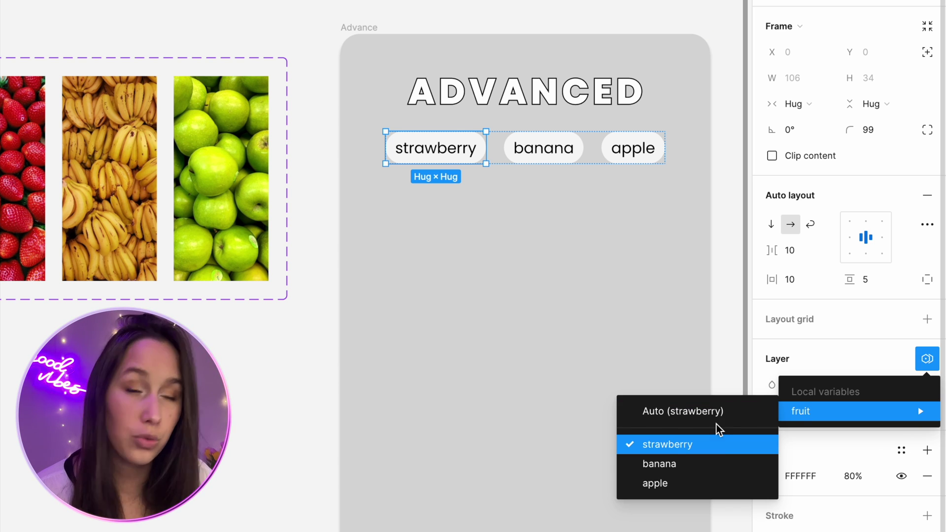
pyautogui.press('Escape')
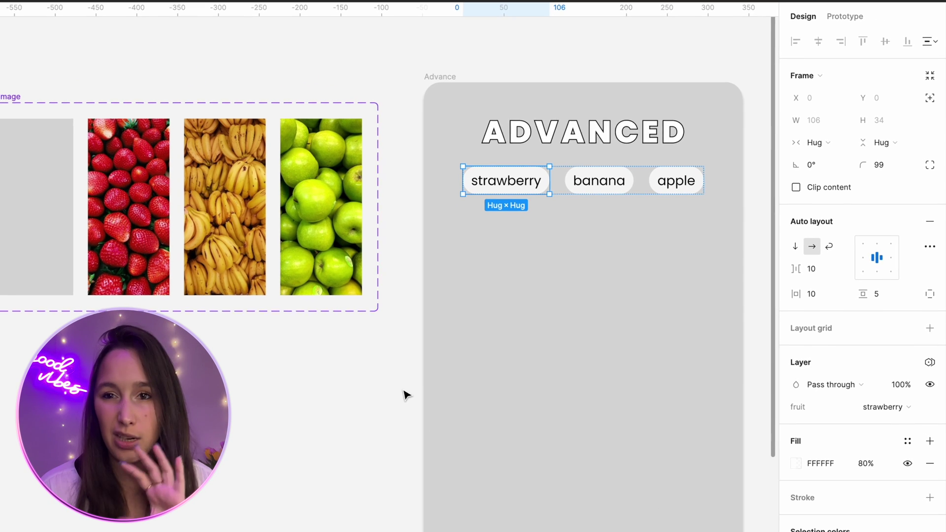
# Bind the image property of the BG Image instance in the Advance frame to the selectedImage variable
pyautogui.scroll(-1, 380, 351)
pyautogui.moveTo(464, 356); pyautogui.dragTo(440, 345)
pyautogui.click(524, 312)
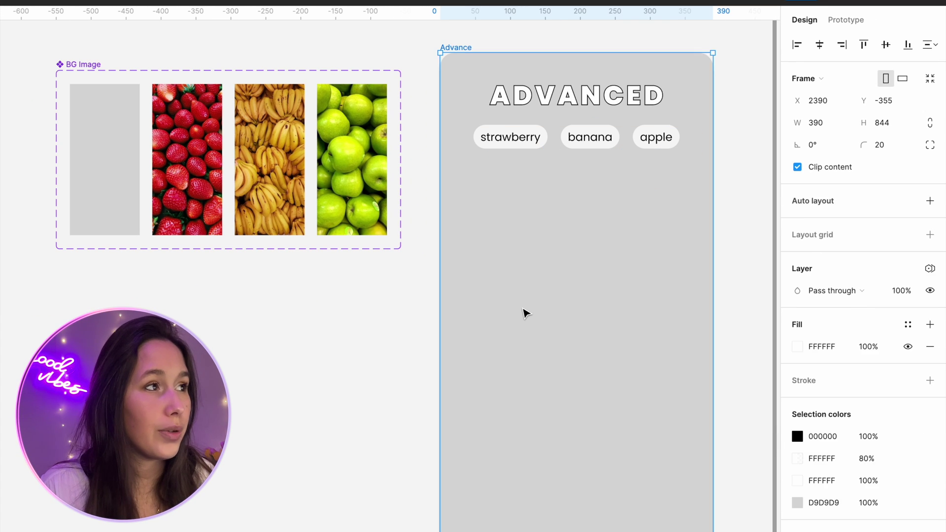
pyautogui.doubleClick(524, 313)
pyautogui.hscroll(2, 524, 312)
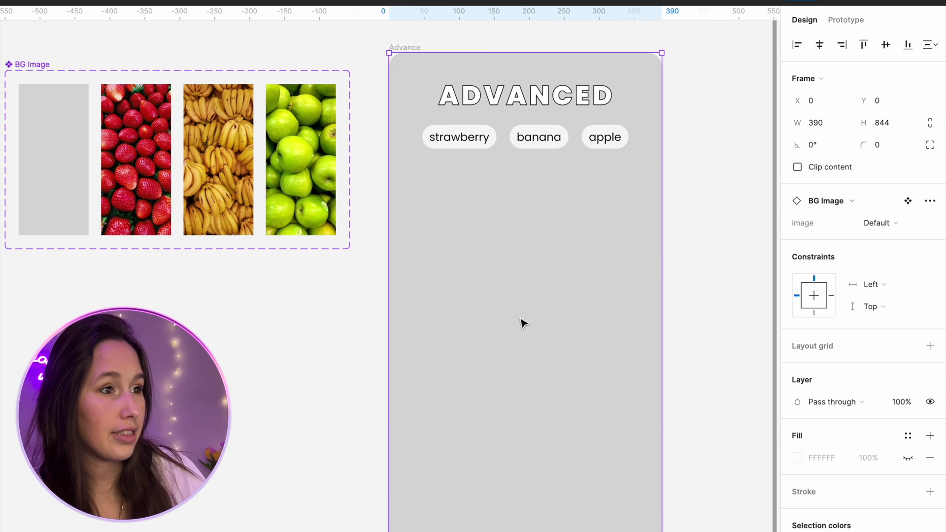
pyautogui.click(931, 223)
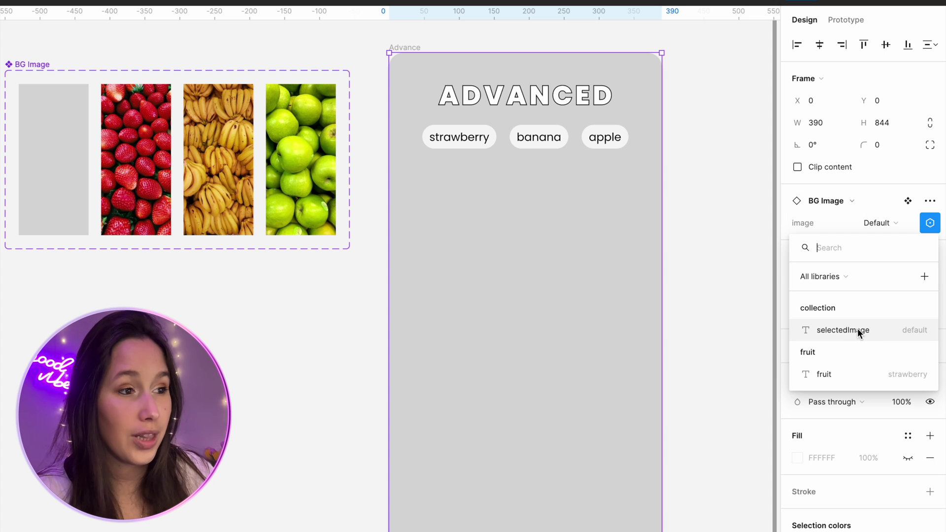
pyautogui.click(848, 332)
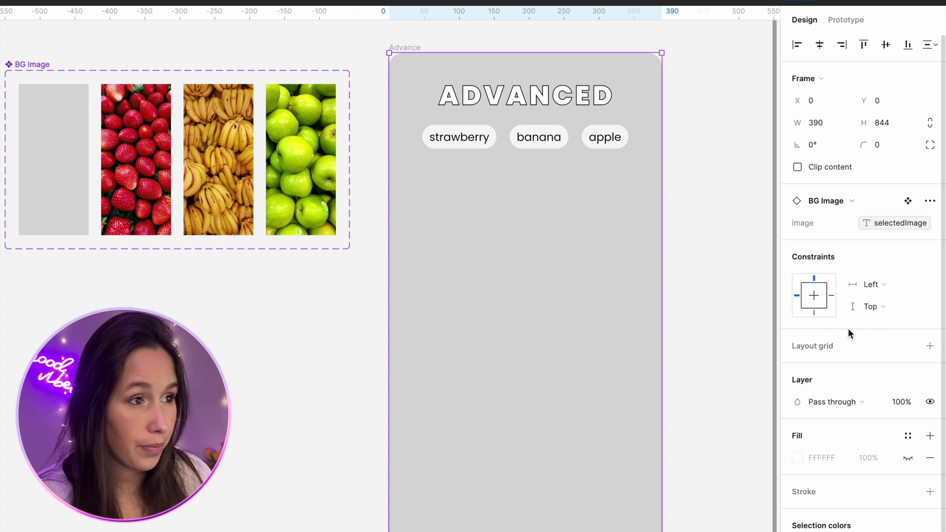
pyautogui.click(680, 221)
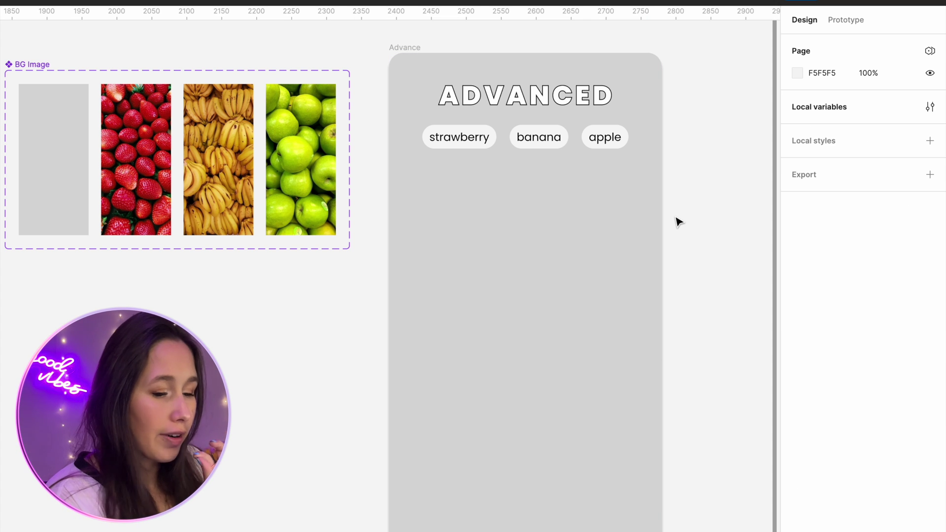
# Add an On tap interaction to the strawberry button that sets the variable selectedImage to the fruit variable
pyautogui.scroll(-3, 679, 222)
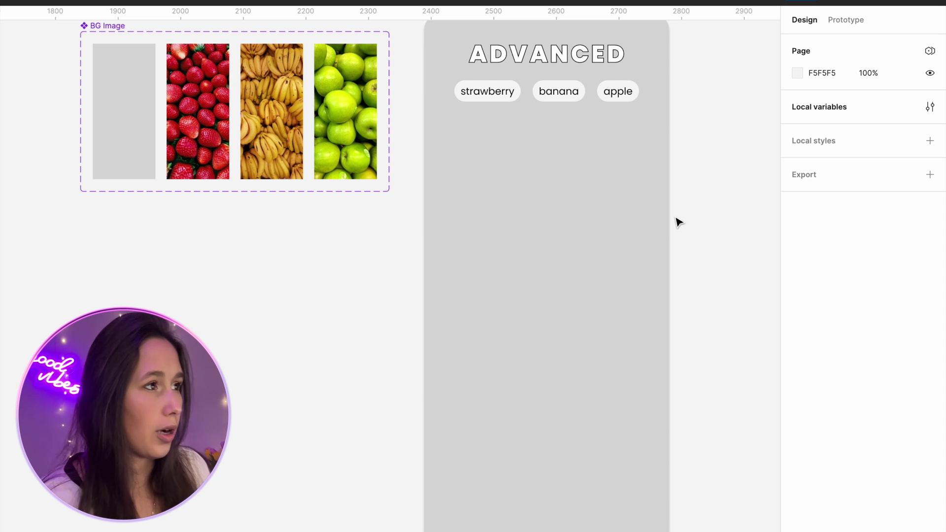
pyautogui.scroll(2, 680, 222)
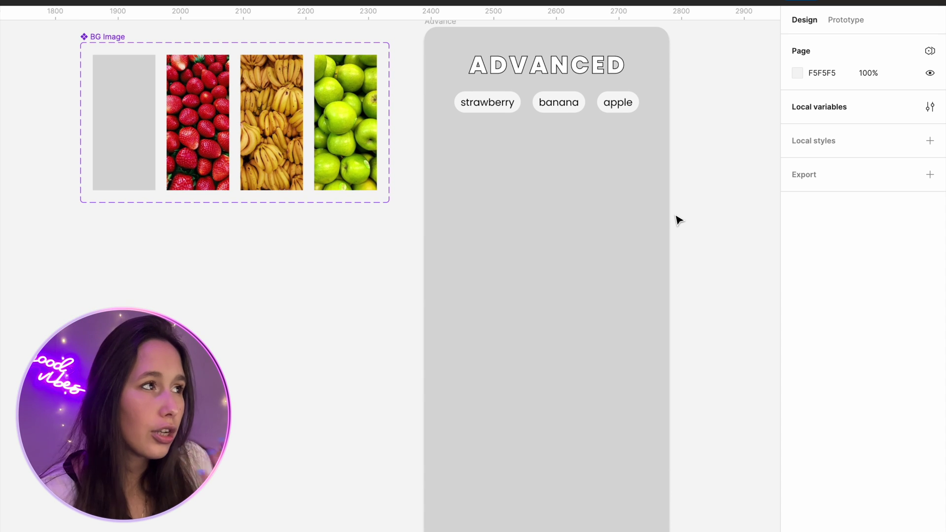
pyautogui.doubleClick(509, 114)
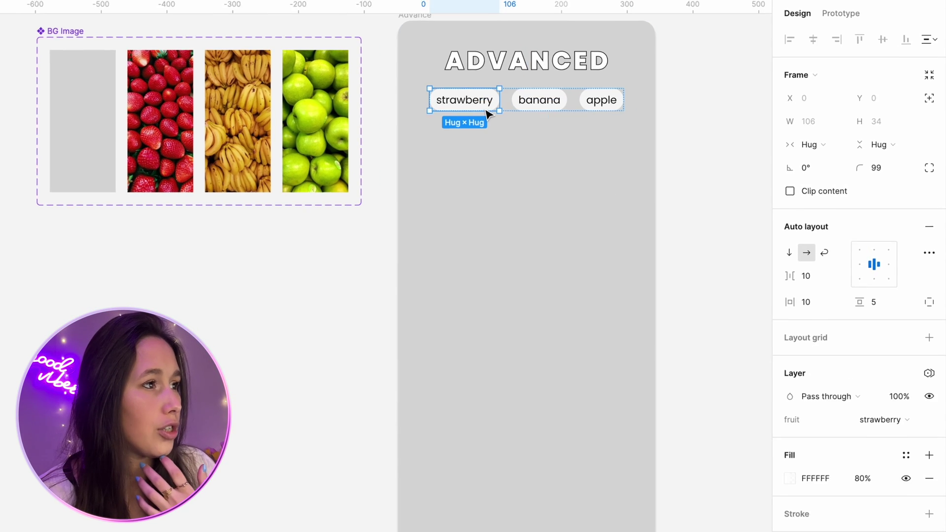
pyautogui.click(852, 14)
pyautogui.click(929, 45)
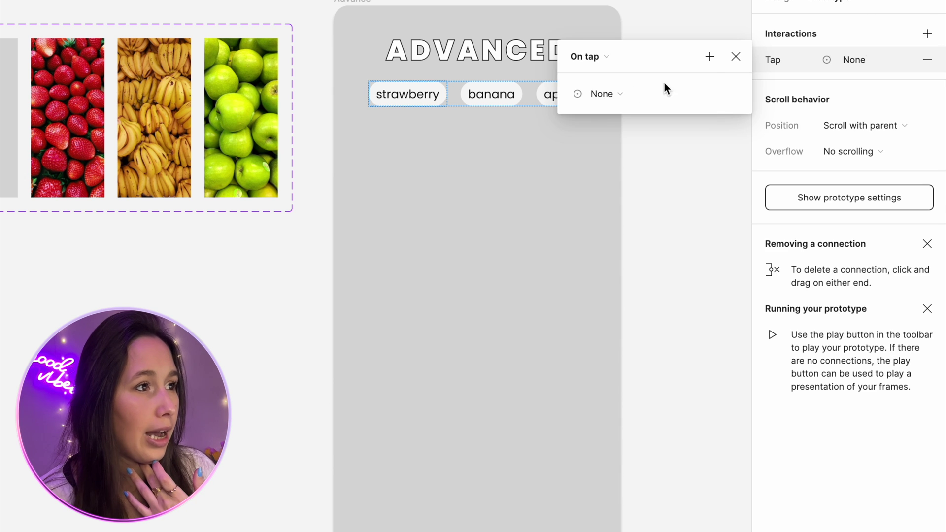
pyautogui.click(620, 93)
pyautogui.click(635, 196)
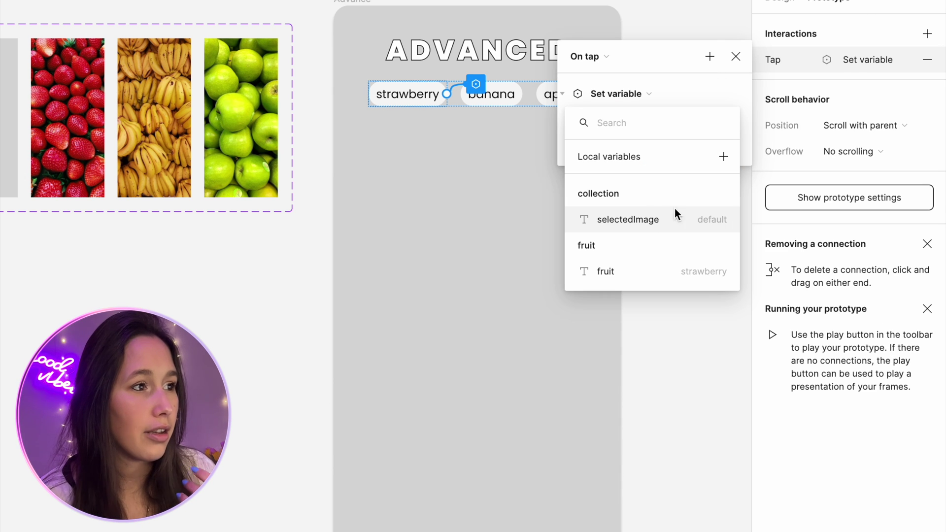
pyautogui.click(673, 227)
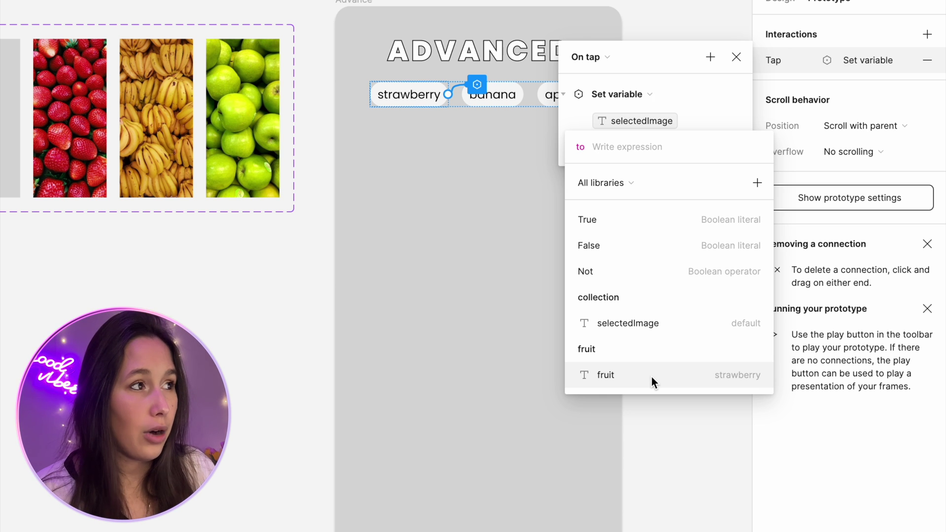
pyautogui.click(744, 374)
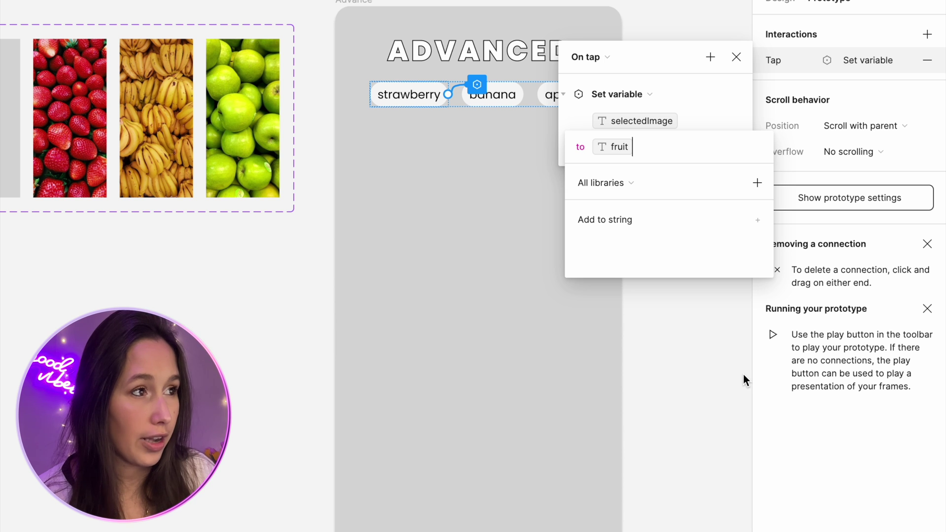
pyautogui.press('Escape')
pyautogui.click(484, 237)
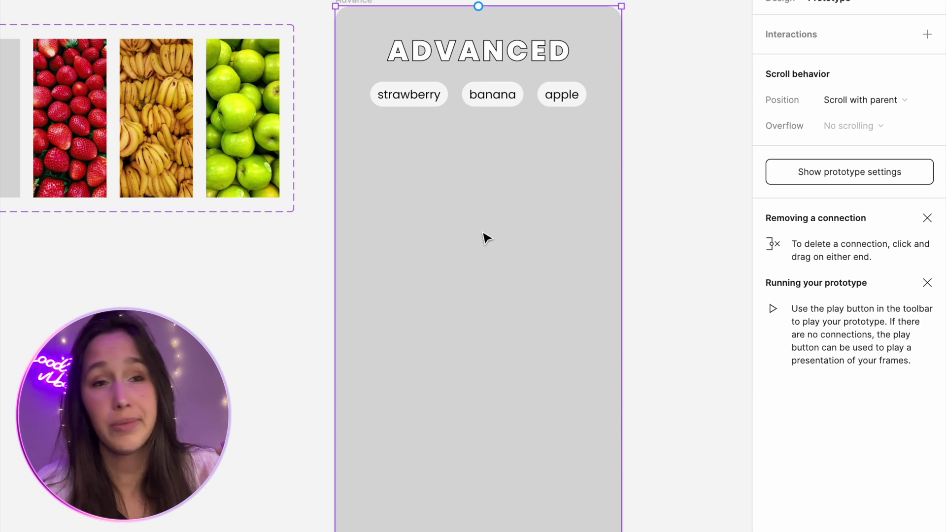
# Give the banana button an On tap interaction that sets the variable selectedImage to fruit
pyautogui.doubleClick(491, 94)
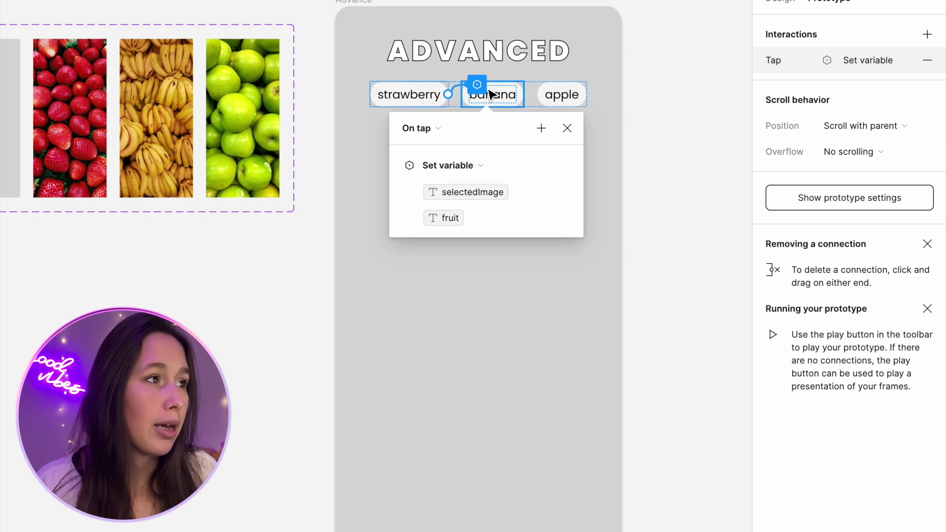
pyautogui.hotkey('ctrl', 'z')
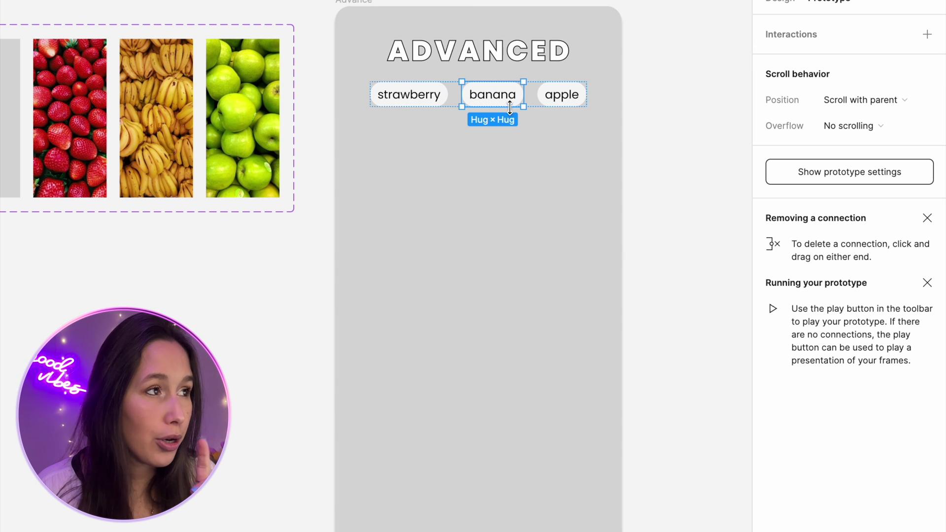
pyautogui.click(928, 34)
pyautogui.click(651, 100)
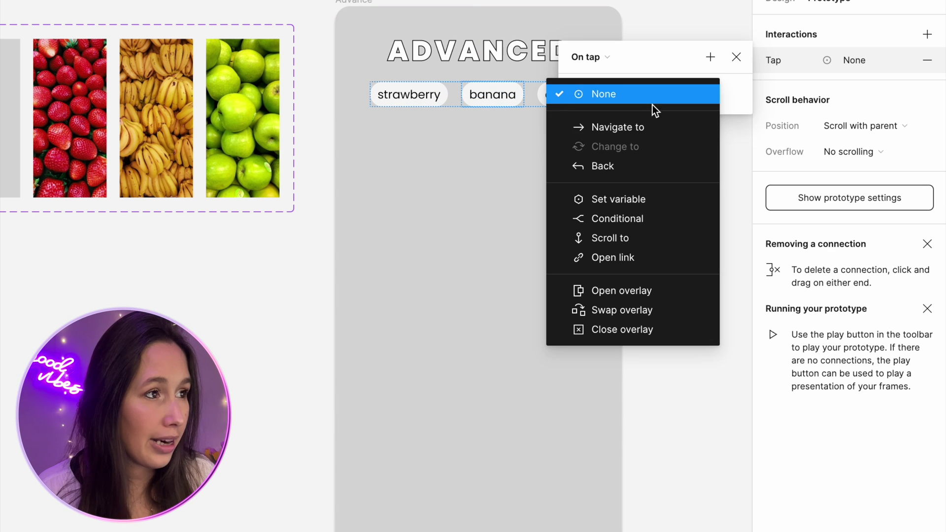
pyautogui.click(655, 200)
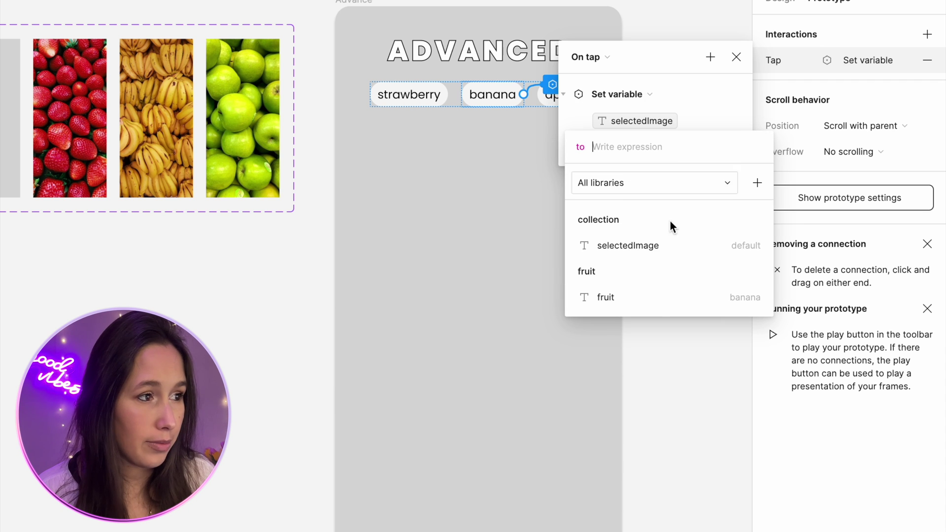
pyautogui.click(719, 297)
pyautogui.press('Return')
# Give the apple button an On tap Set variable interaction that assigns fruit to selectedImage
pyautogui.click(553, 109)
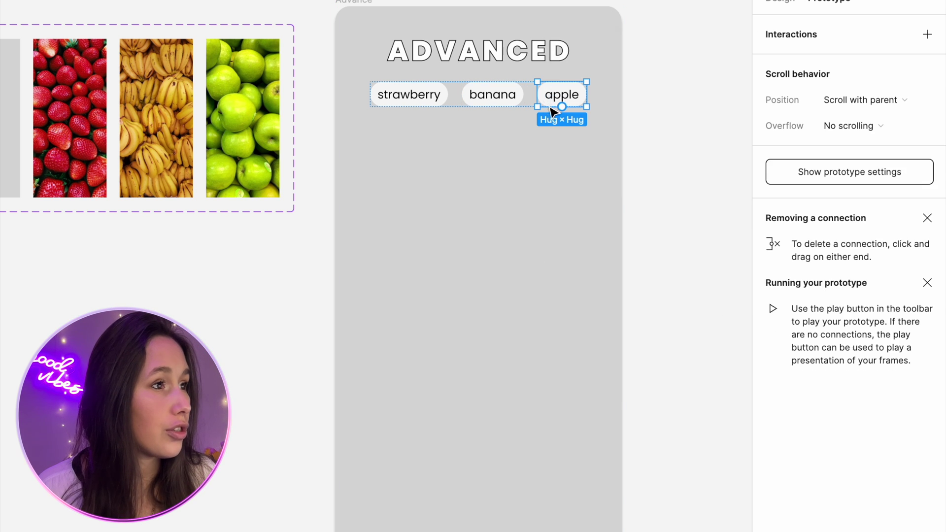
pyautogui.click(926, 34)
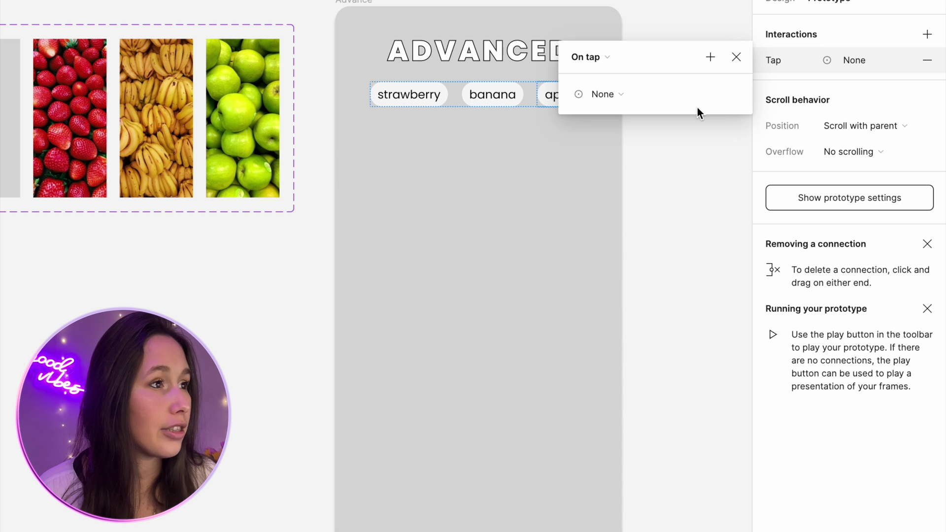
pyautogui.click(607, 94)
pyautogui.click(631, 194)
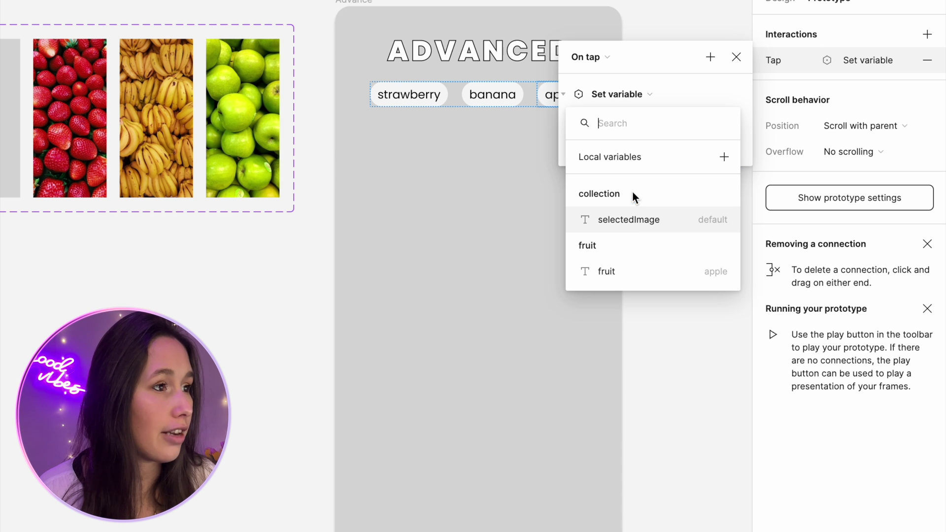
pyautogui.click(632, 220)
pyautogui.click(599, 387)
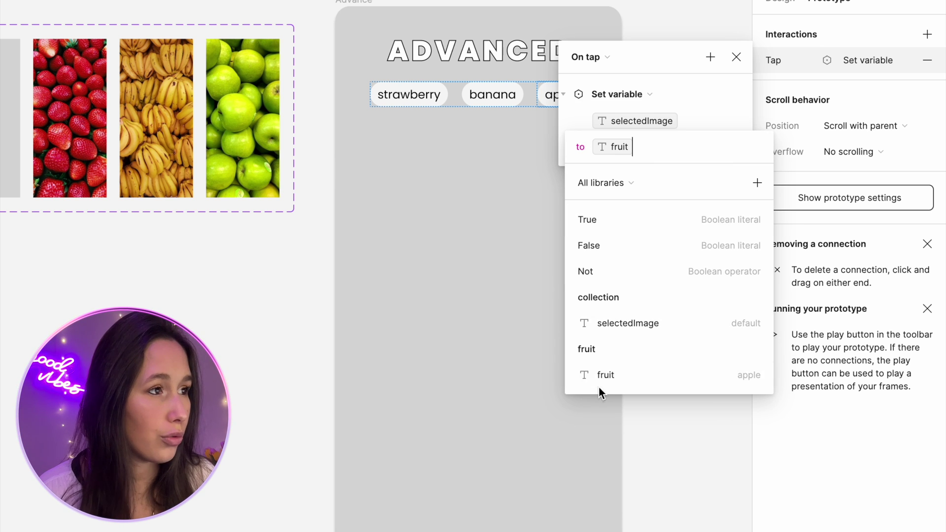
pyautogui.click(655, 420)
pyautogui.click(655, 420)
# Review the On tap Set variable interactions on the apple, banana and strawberry buttons
pyautogui.click(616, 85)
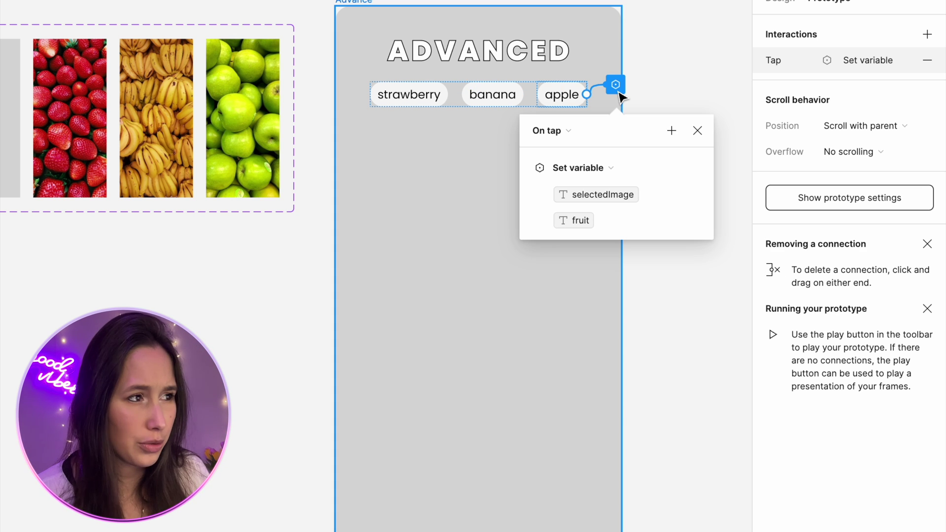
pyautogui.press('Escape')
pyautogui.press('Escape')
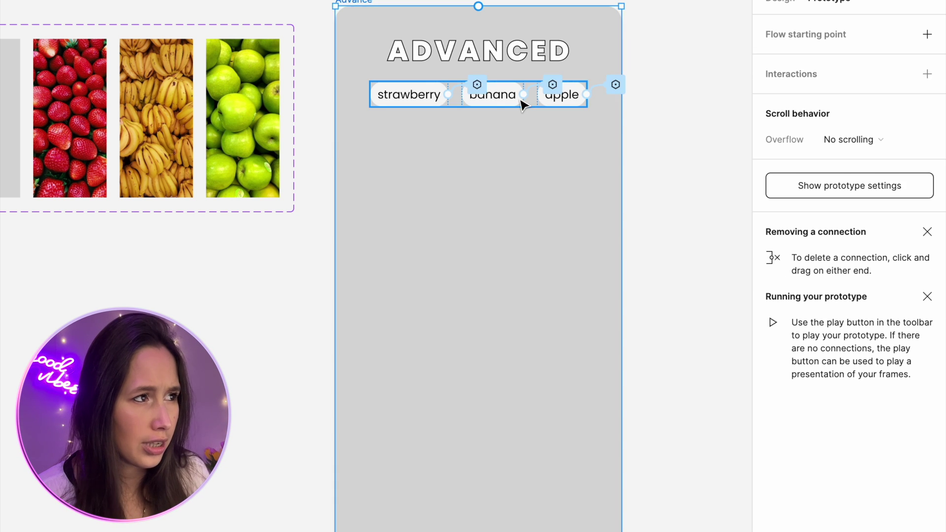
pyautogui.click(552, 85)
pyautogui.press('Escape')
pyautogui.click(478, 85)
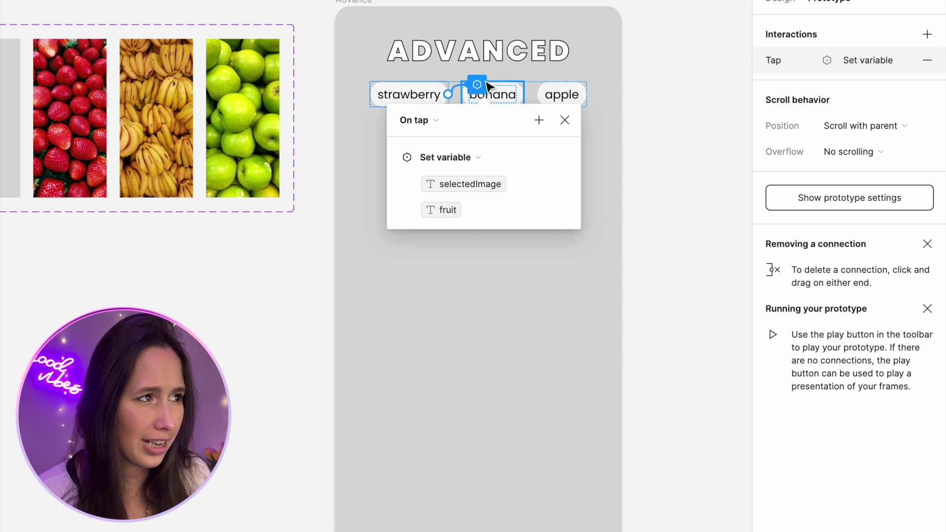
# Preview the Advance frame as a prototype and test the banana button
pyautogui.click(610, 268)
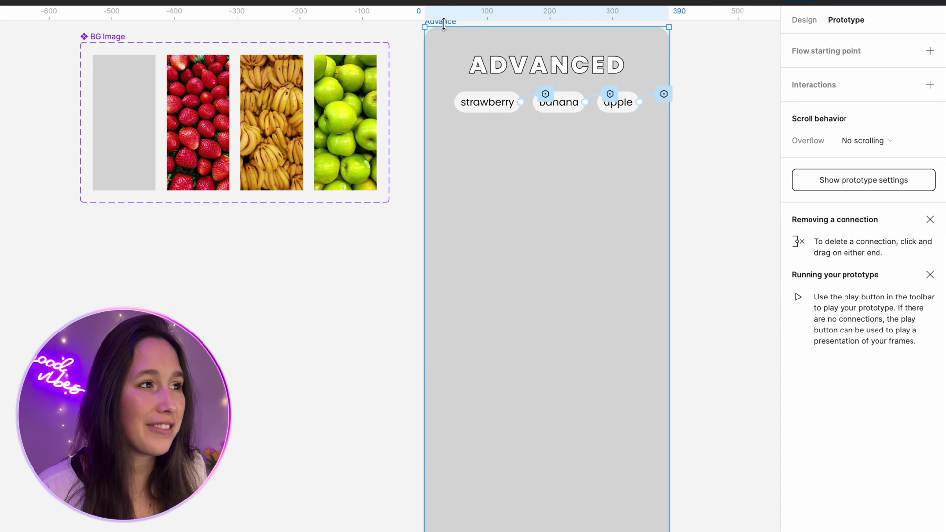
pyautogui.hotkey('shift', 'space')
pyautogui.click(624, 112)
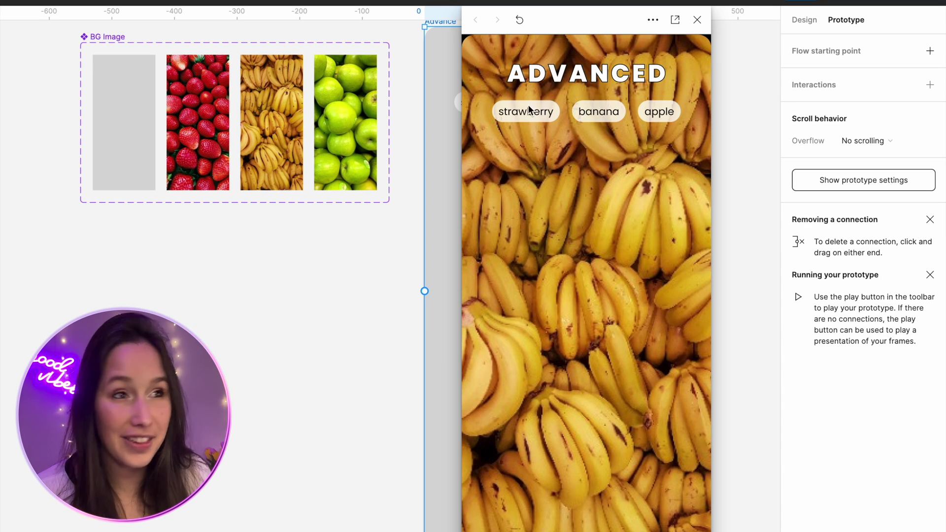
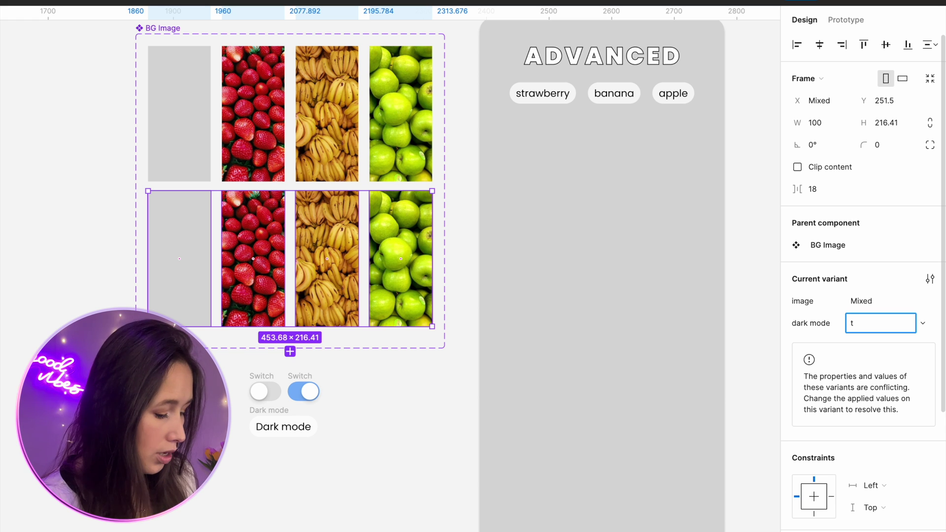
# Set dark mode to true on the lower row of BG Image variants and overlay its apple image with a 000000 fill at 30%
pyautogui.press('Return')
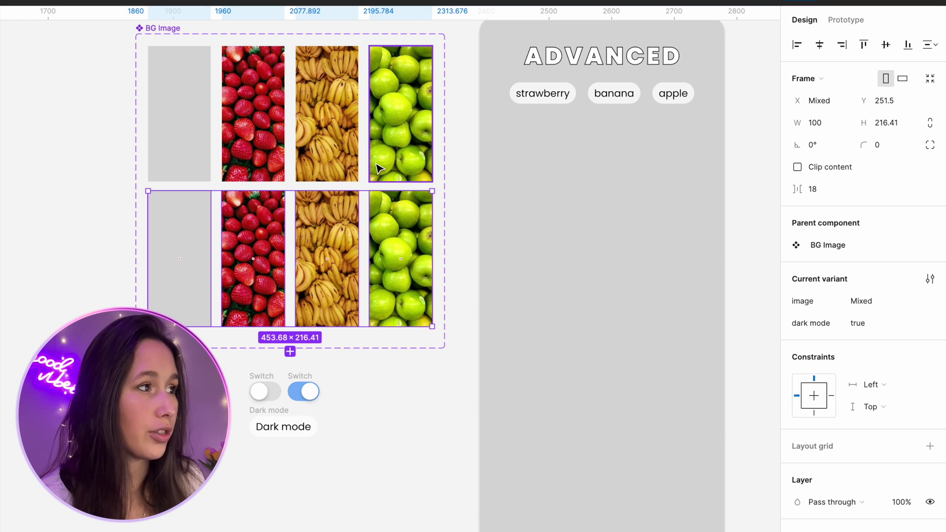
pyautogui.click(401, 261)
pyautogui.click(471, 269)
pyautogui.click(403, 262)
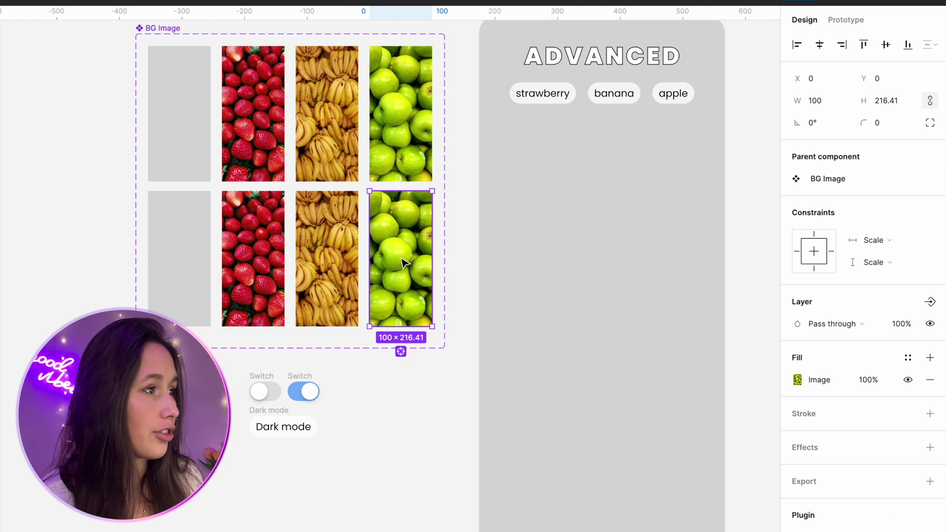
pyautogui.click(930, 357)
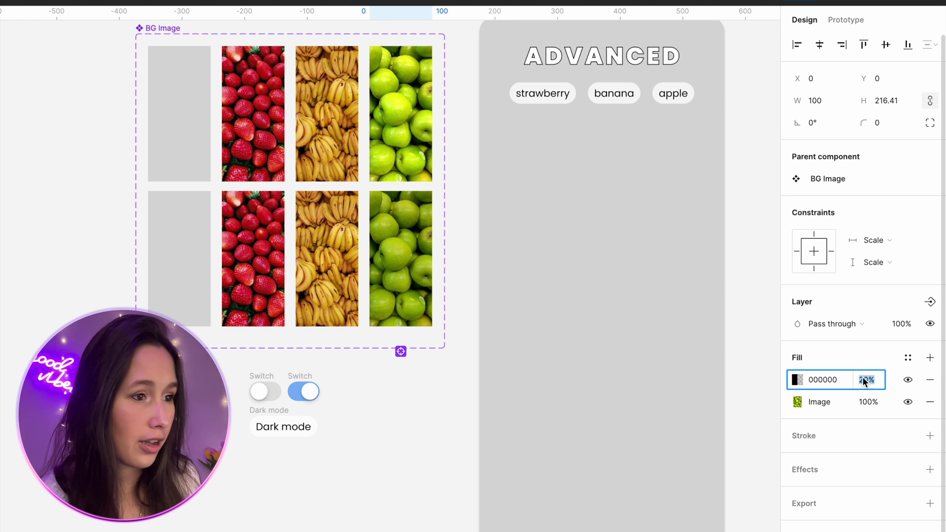
pyautogui.write('30')
pyautogui.press('Return')
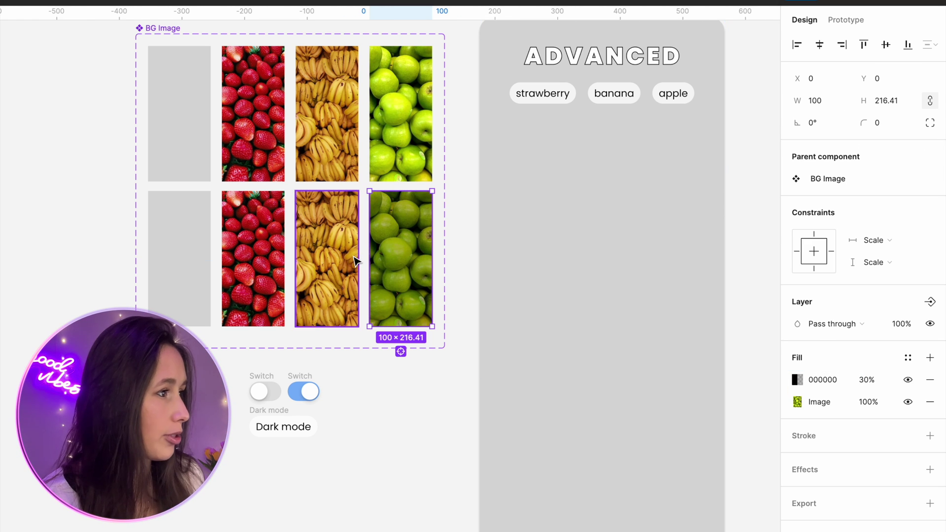
# Add a 000000 fill at 30% over the lower row's banana, strawberry and plain grey variants
pyautogui.click(327, 258)
pyautogui.click(930, 358)
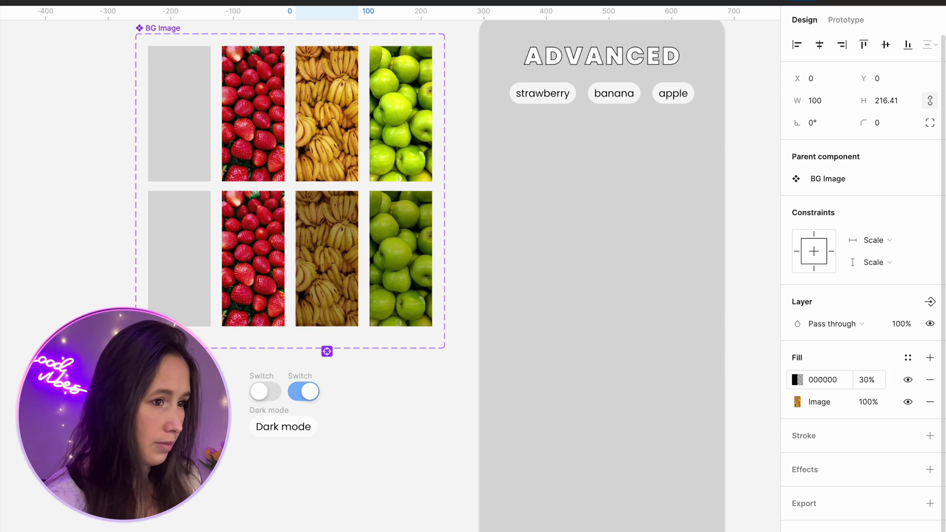
pyautogui.hotkey('shift', 'Tab')
pyautogui.click(930, 357)
pyautogui.hotkey('shift', 'Tab')
pyautogui.click(930, 358)
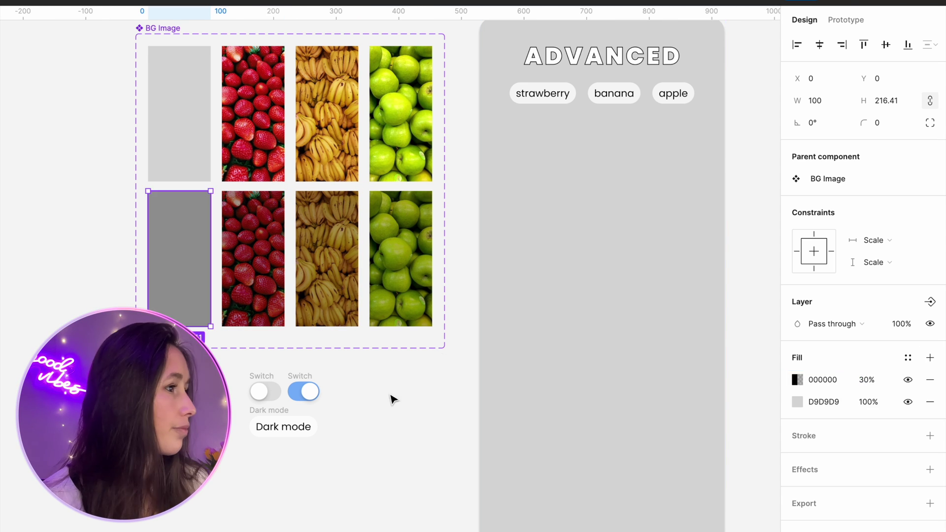
pyautogui.click(439, 355)
# Toggle the dark mode property of the Advance frame's BG Image instance on and off to test the dark variants
pyautogui.click(652, 247)
pyautogui.click(652, 247)
pyautogui.scroll(1, 653, 248)
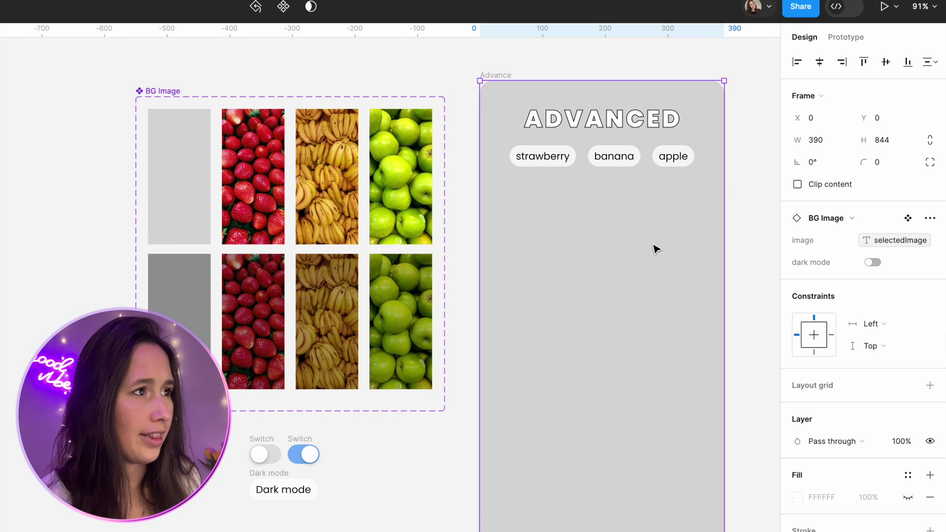
pyautogui.click(872, 261)
pyautogui.click(871, 261)
pyautogui.click(872, 261)
pyautogui.click(872, 261)
pyautogui.click(360, 469)
pyautogui.scroll(-1, 375, 433)
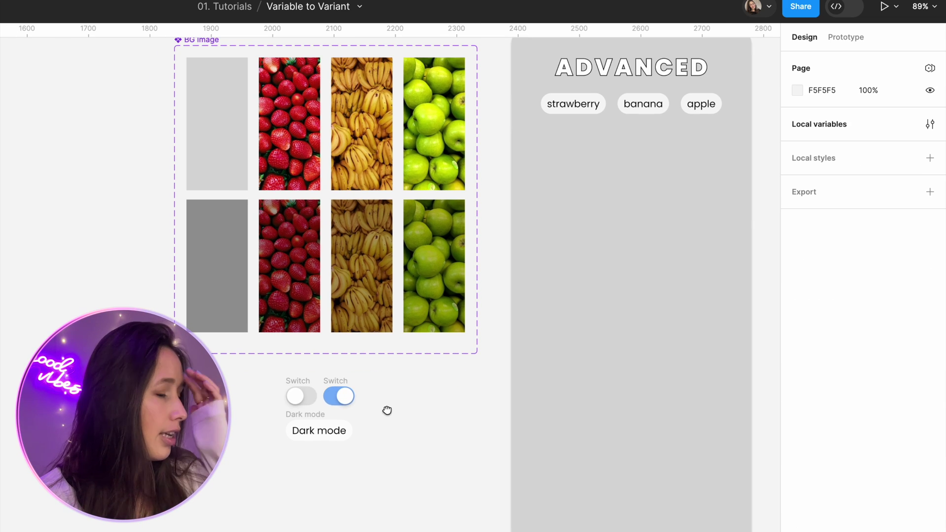
# Combine the two Switch frames below BG Image into a component set and rename its property to enabled
pyautogui.moveTo(258, 365); pyautogui.dragTo(367, 412)
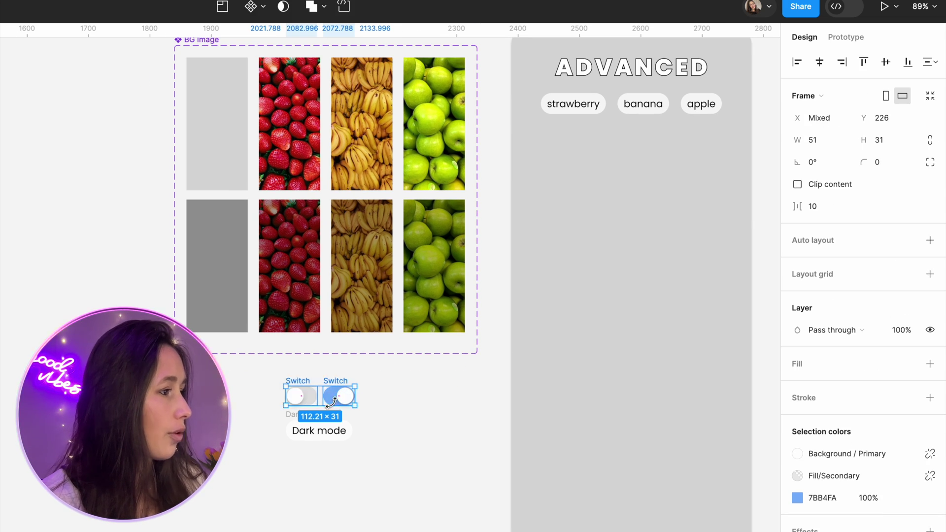
pyautogui.click(264, 7)
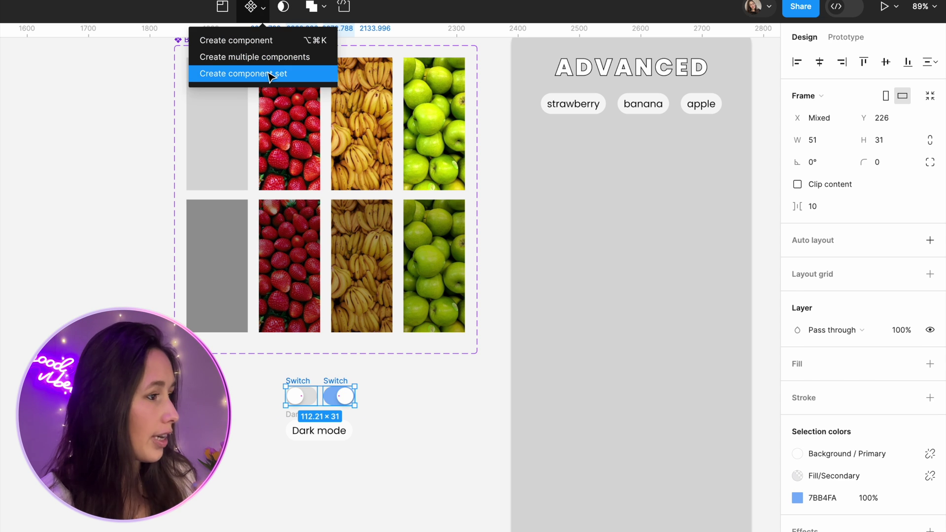
pyautogui.click(271, 72)
pyautogui.doubleClick(828, 267)
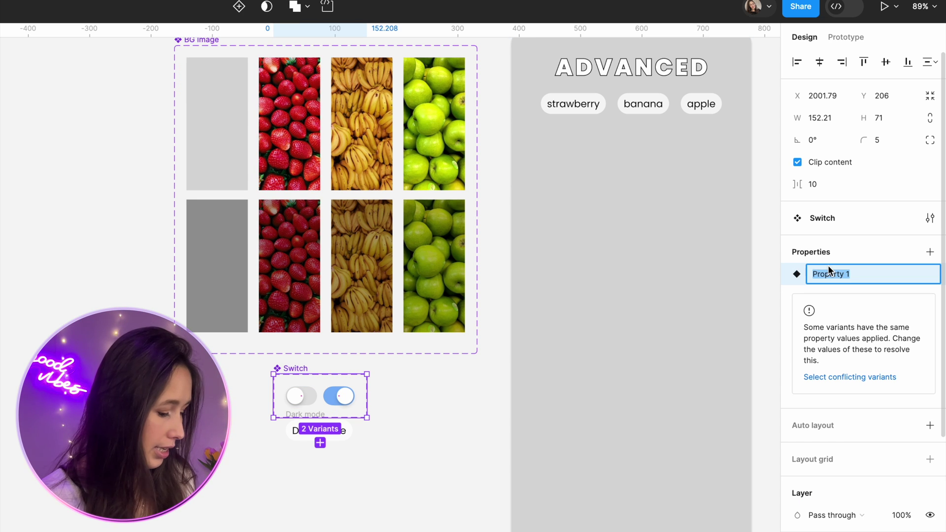
pyautogui.write('enabled')
pyautogui.press('Return')
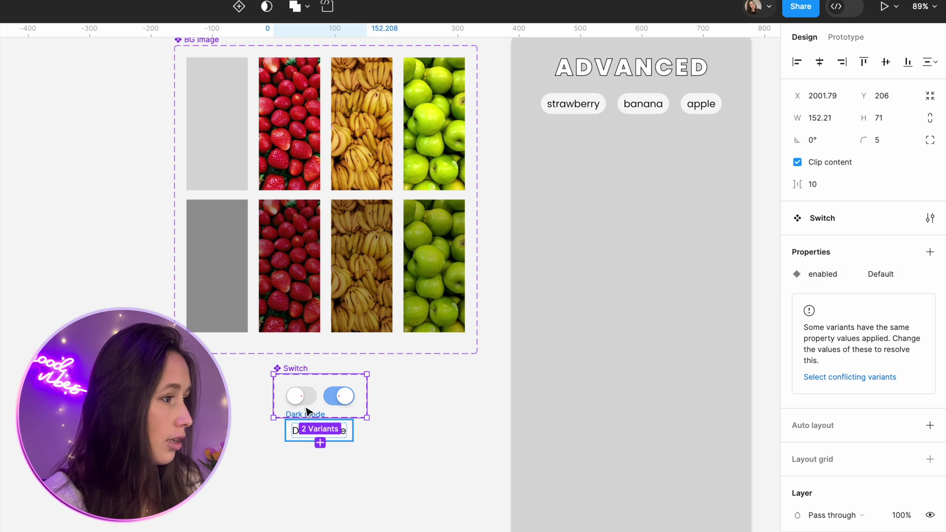
# Set the enabled property to False on the grey switch variant and True on the blue one
pyautogui.click(302, 400)
pyautogui.click(867, 297)
pyautogui.write('Fal')
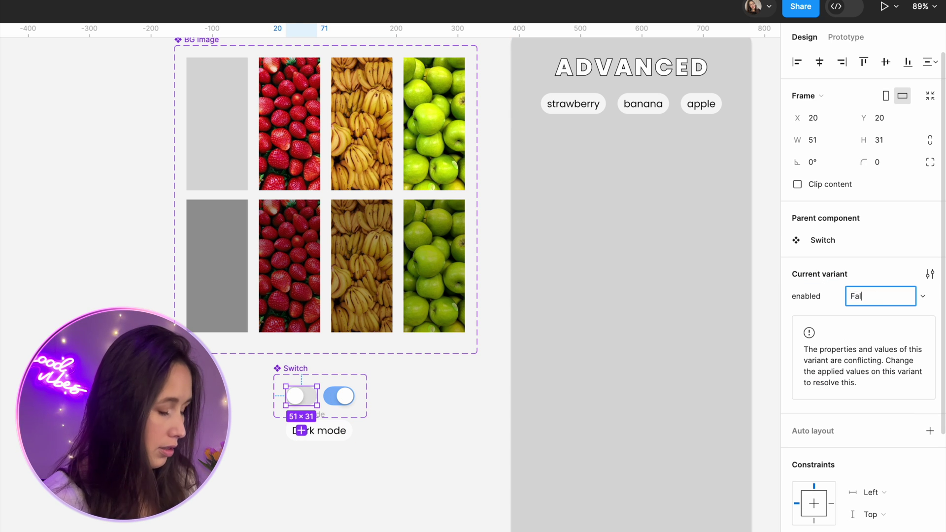
pyautogui.write('se')
pyautogui.click(429, 466)
pyautogui.click(339, 396)
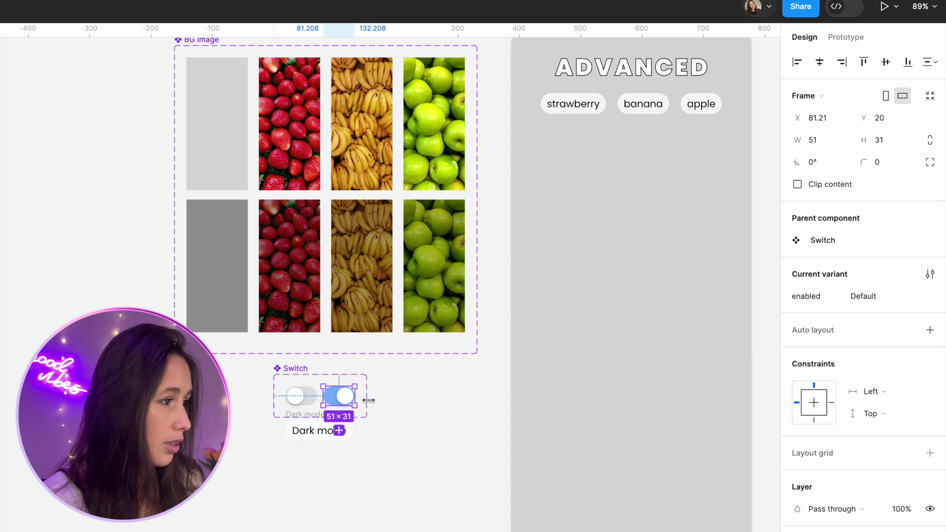
pyautogui.click(901, 297)
pyautogui.write('True')
pyautogui.press('Return')
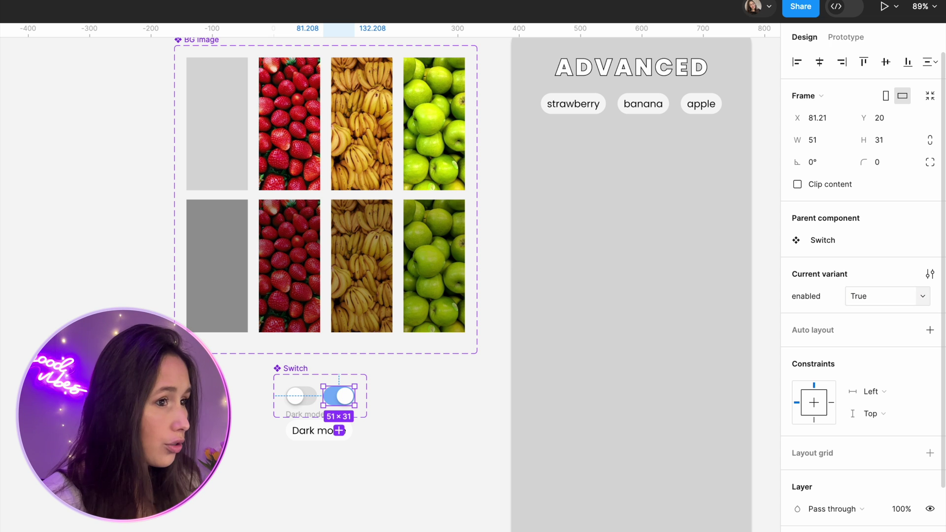
# Place the Dark mode pill under the Advance frame's fruit buttons, insert an off Switch instance into it and centre it
pyautogui.moveTo(313, 426); pyautogui.dragTo(622, 132)
pyautogui.click(308, 395)
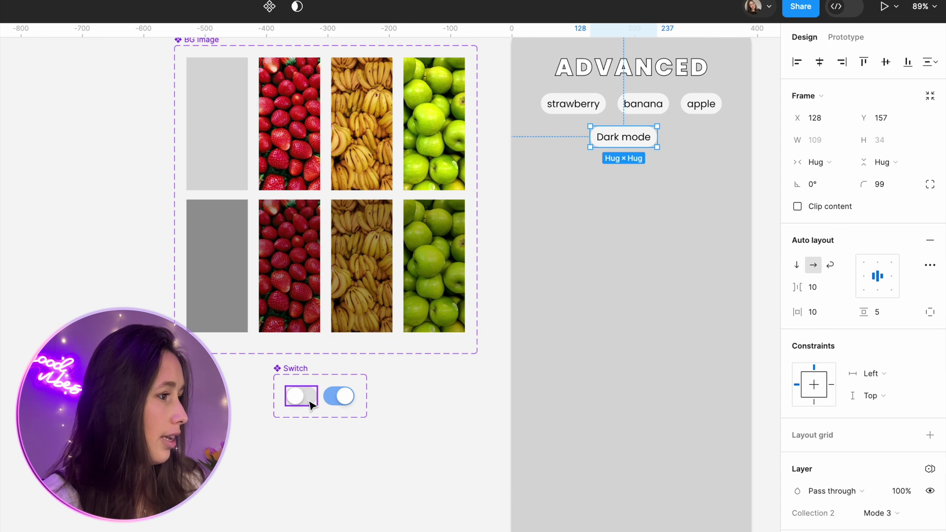
pyautogui.click(641, 138)
pyautogui.hotkey('ctrl', 'v')
pyautogui.moveTo(634, 142); pyautogui.dragTo(620, 142)
pyautogui.hotkey('ctrl', 'z')
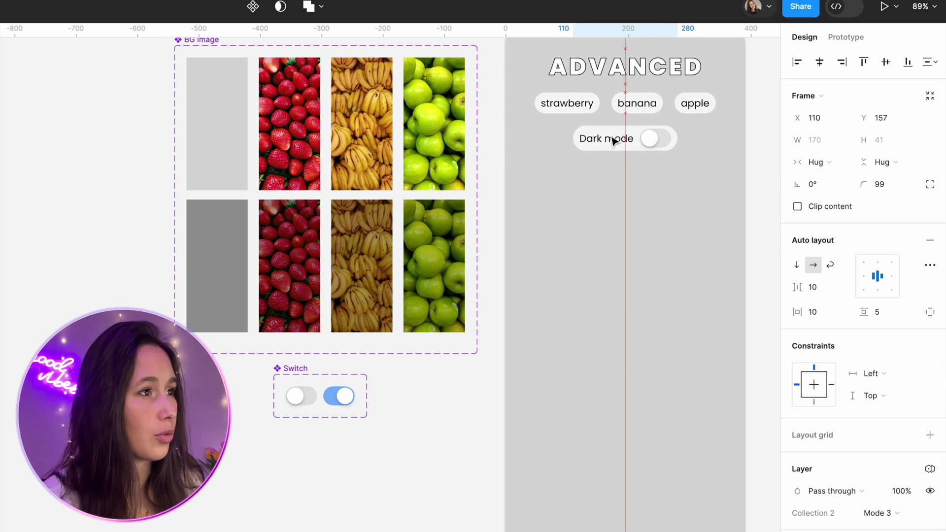
pyautogui.click(423, 475)
pyautogui.scroll(1, 426, 478)
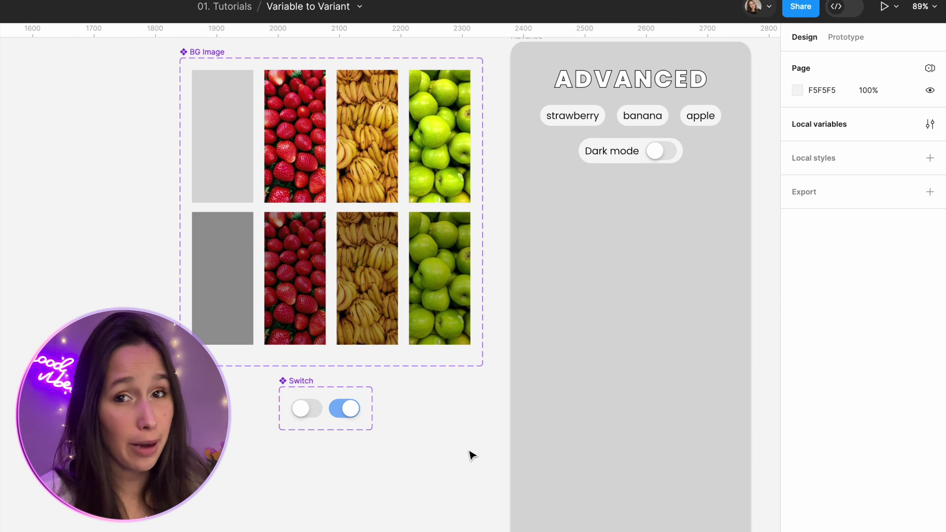
# Connect the grey and blue Switch variants with an on-tap Change to interaction that toggles the enabled state
pyautogui.click(844, 39)
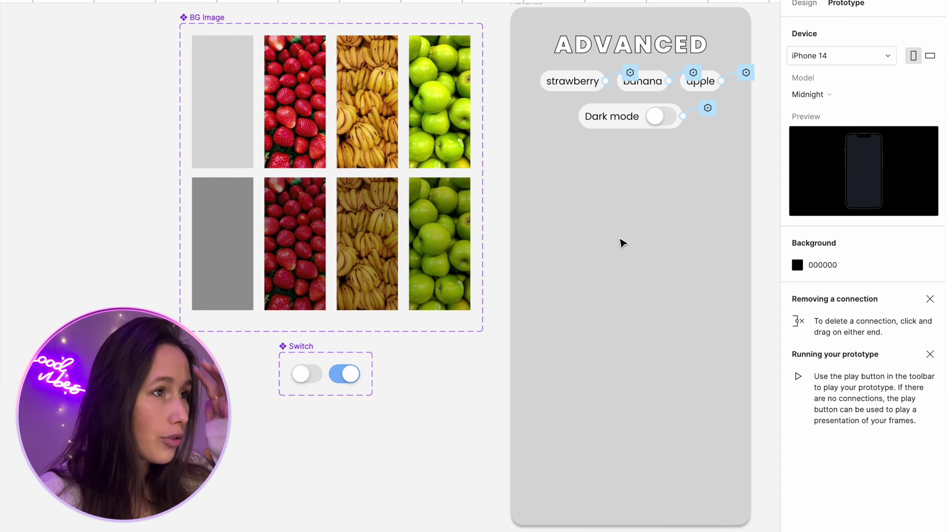
pyautogui.click(316, 377)
pyautogui.moveTo(323, 375); pyautogui.dragTo(340, 384)
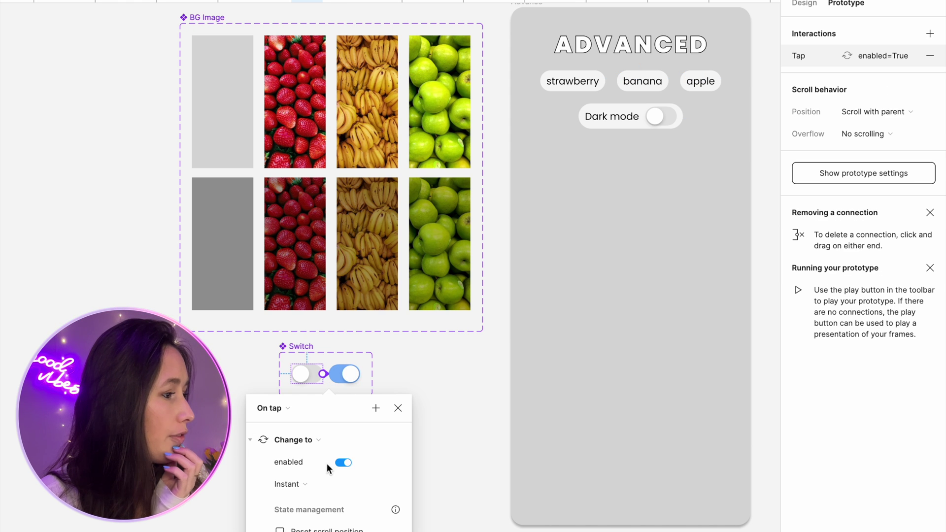
pyautogui.click(317, 484)
pyautogui.click(318, 513)
pyautogui.click(345, 383)
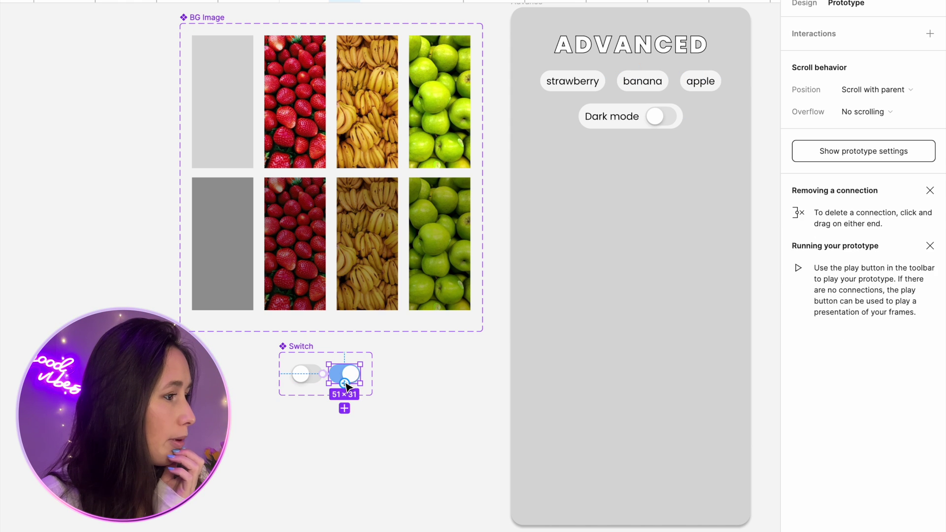
pyautogui.click(655, 124)
pyautogui.click(656, 124)
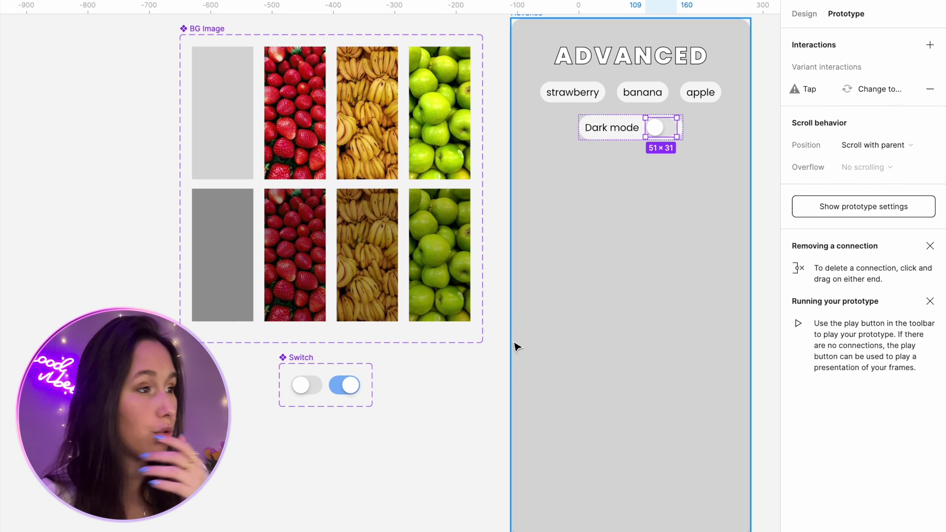
pyautogui.click(308, 375)
pyautogui.click(492, 43)
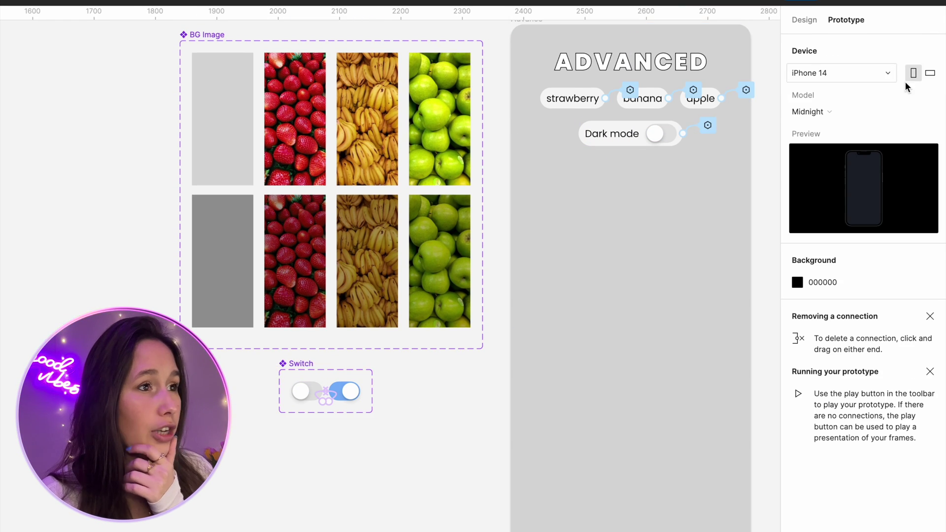
# Create a Boolean variable named darkMode in the variable collection that holds selectedImage
pyautogui.click(815, 26)
pyautogui.click(936, 103)
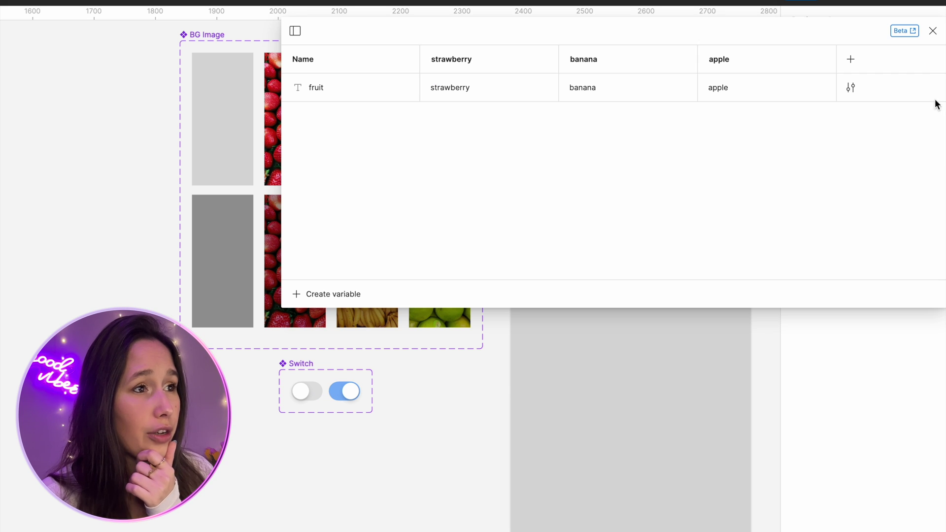
pyautogui.click(297, 32)
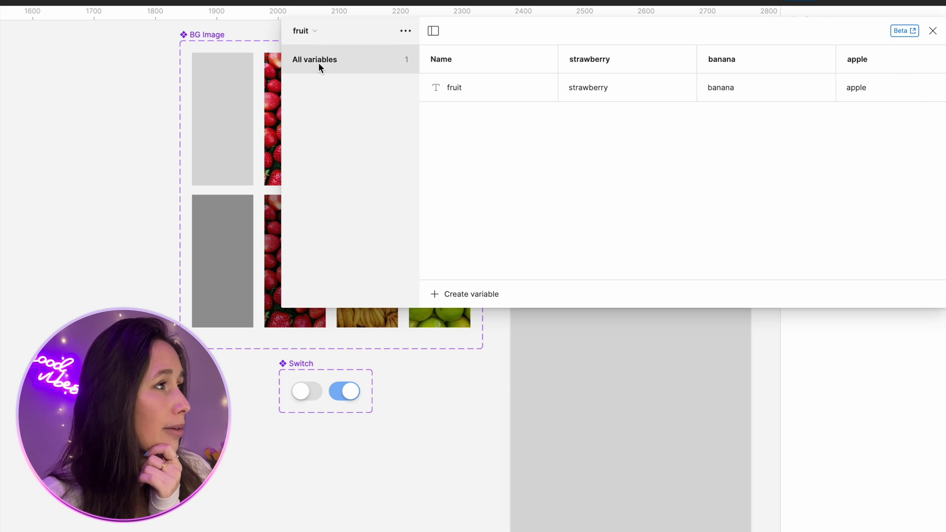
pyautogui.click(329, 34)
pyautogui.click(335, 25)
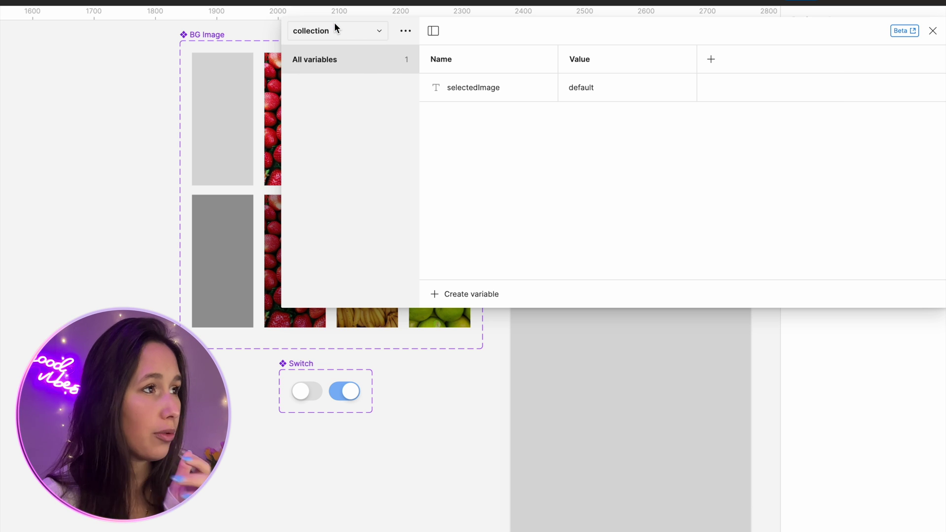
pyautogui.click(457, 295)
pyautogui.click(460, 373)
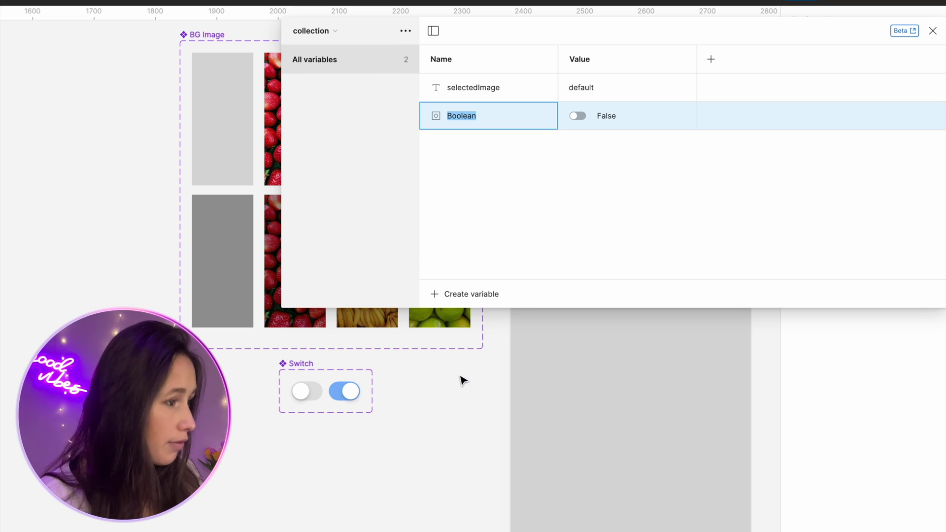
pyautogui.write('darkMode')
pyautogui.press('Return')
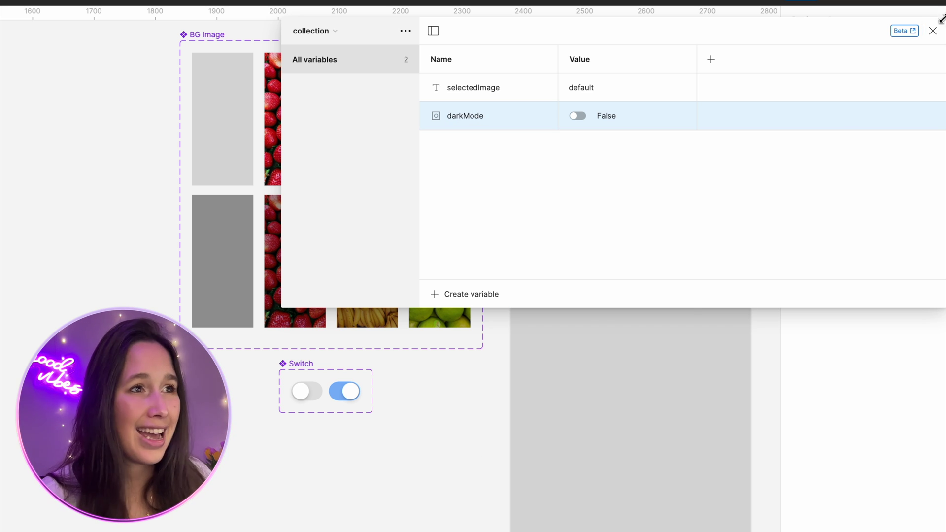
pyautogui.click(933, 31)
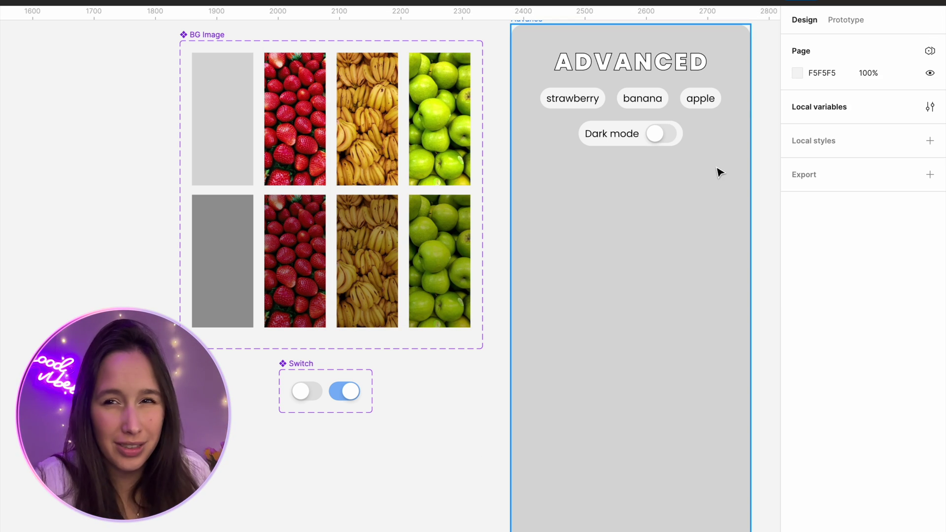
# Bind the enabled property of the Advance frame's Switch instance to the darkMode variable
pyautogui.doubleClick(675, 144)
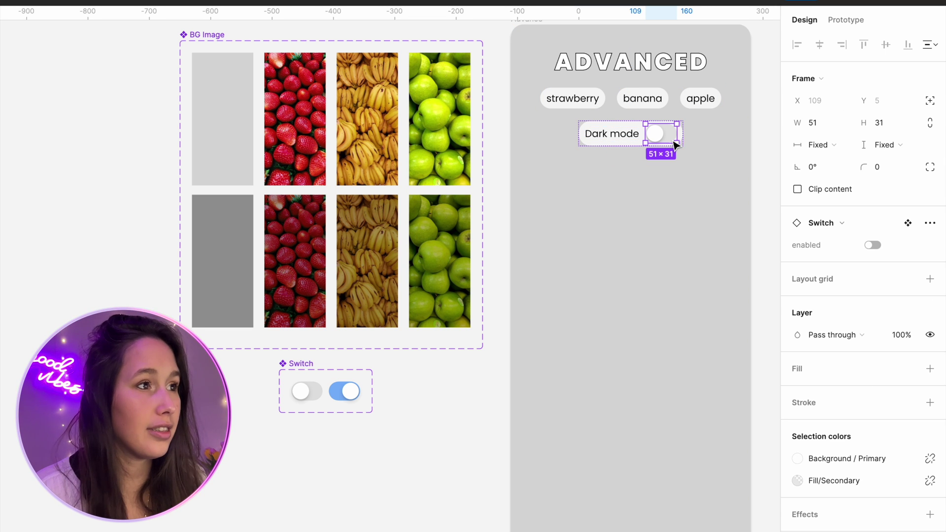
pyautogui.click(930, 245)
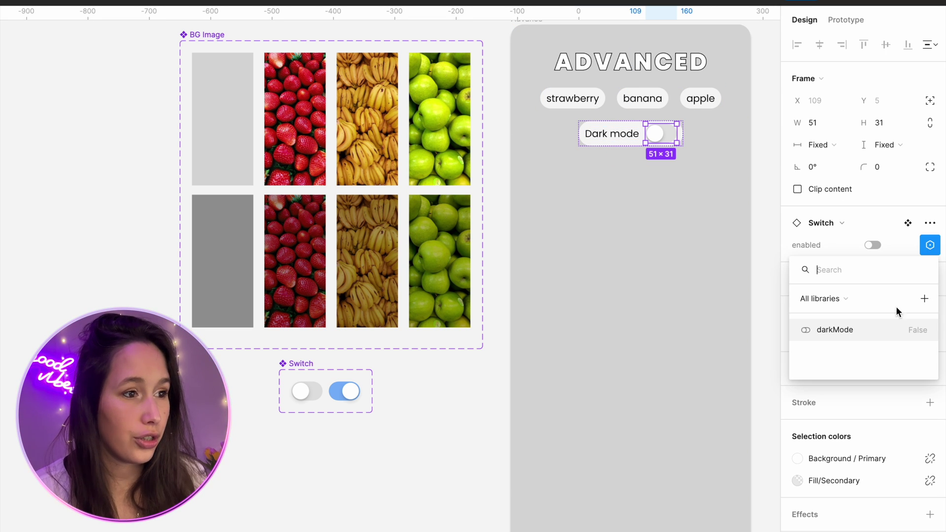
pyautogui.click(891, 330)
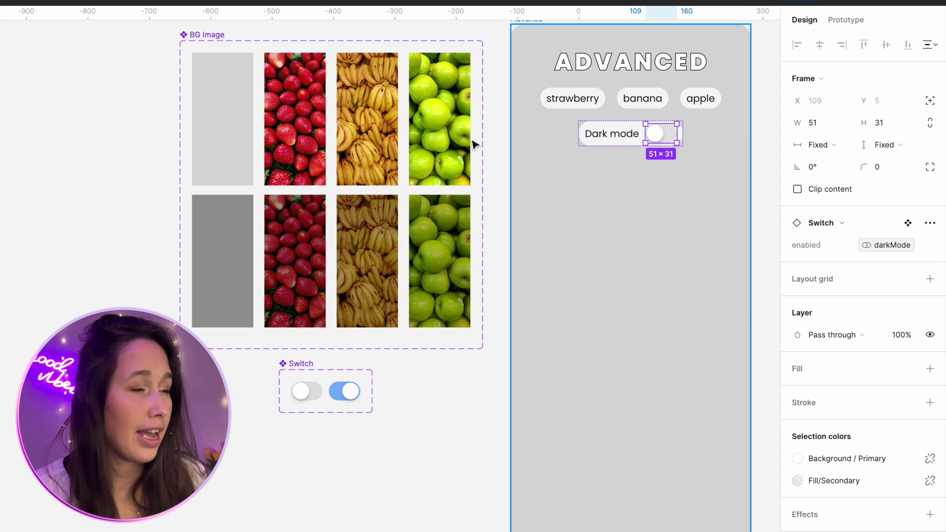
# Bind the dark mode property of the Advance frame's BG Image instance to the darkMode variable
pyautogui.click(626, 311)
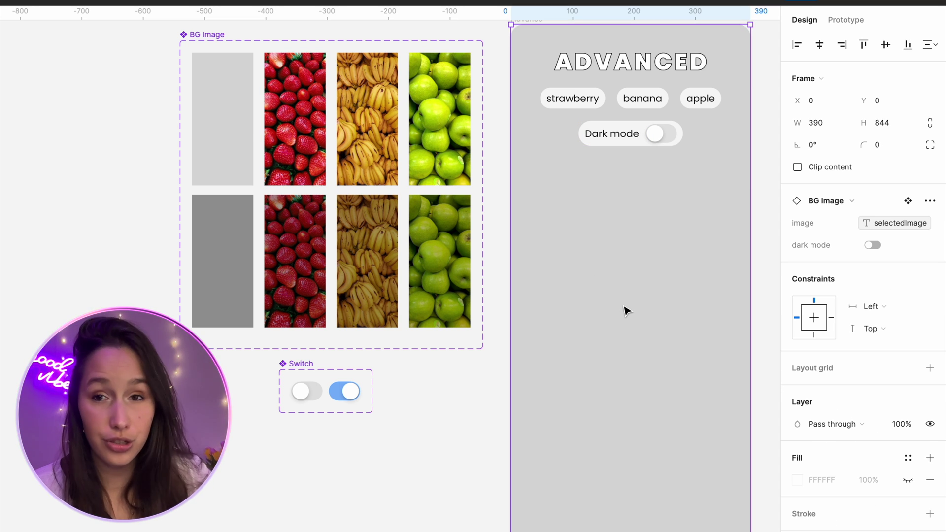
pyautogui.click(930, 245)
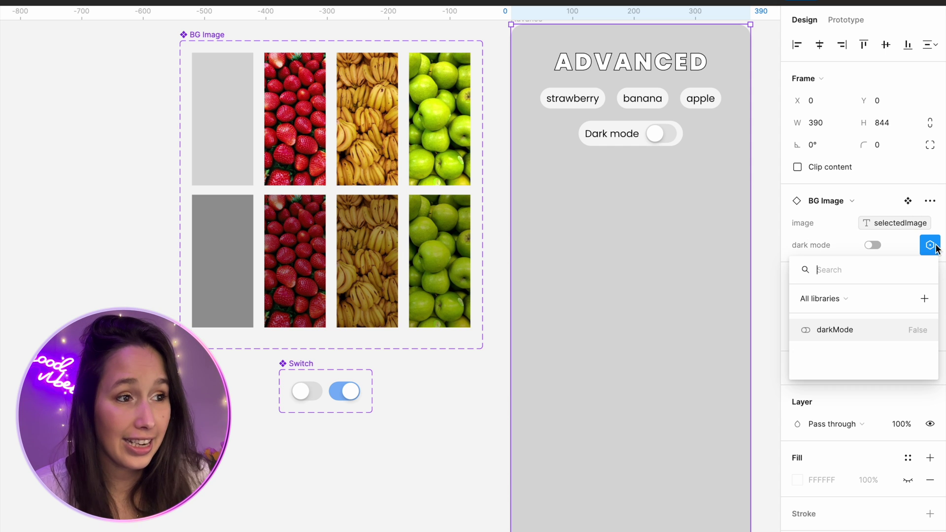
pyautogui.click(864, 325)
pyautogui.press('Escape')
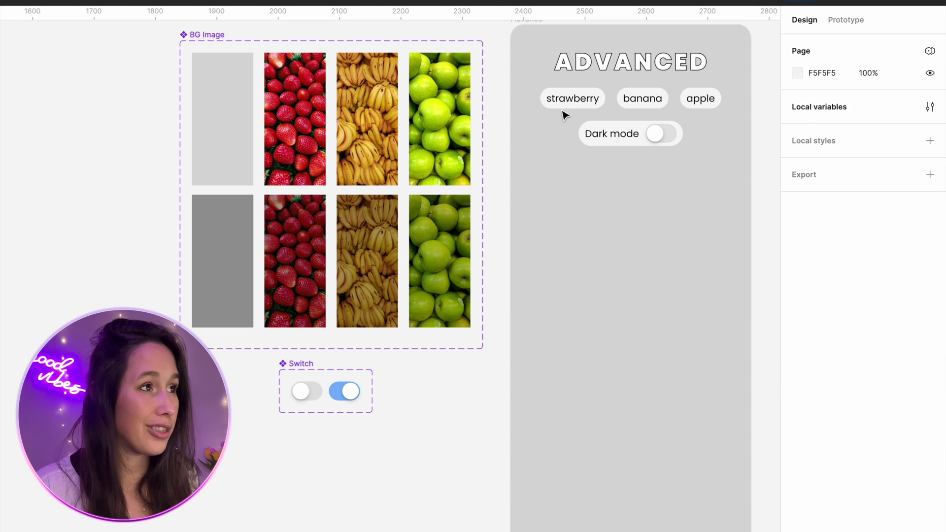
# Preview the Advance frame, choose the apple background and toggle the Dark mode switch to test it
pyautogui.click(540, 24)
pyautogui.hotkey('shift', 'space')
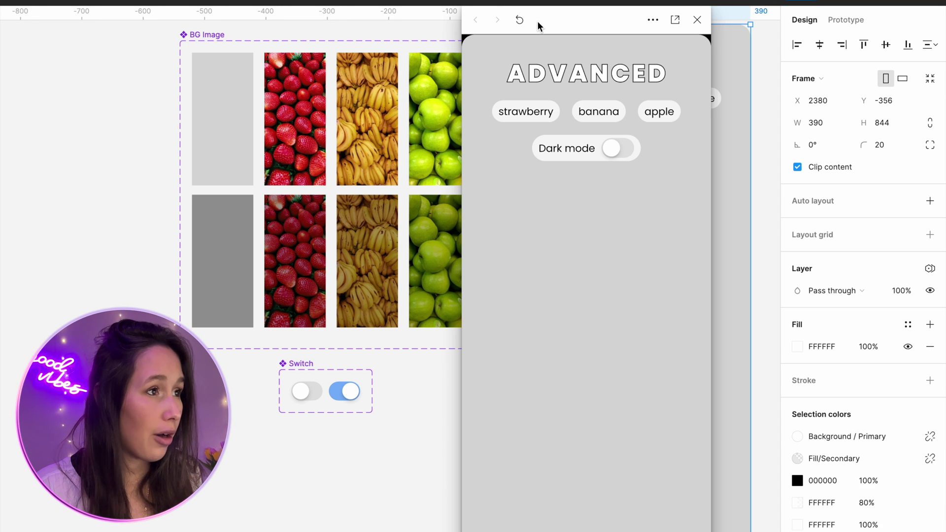
pyautogui.click(664, 117)
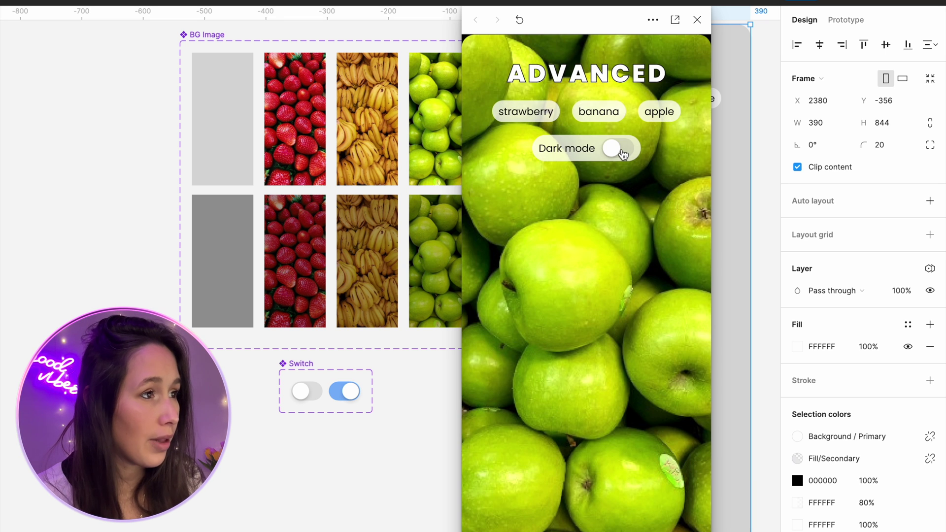
pyautogui.click(623, 152)
pyautogui.click(624, 155)
pyautogui.click(622, 155)
# Cycle through the banana, strawberry and apple buttons in the preview with dark mode both on and off
pyautogui.click(614, 117)
pyautogui.click(518, 114)
pyautogui.click(633, 117)
pyautogui.click(611, 115)
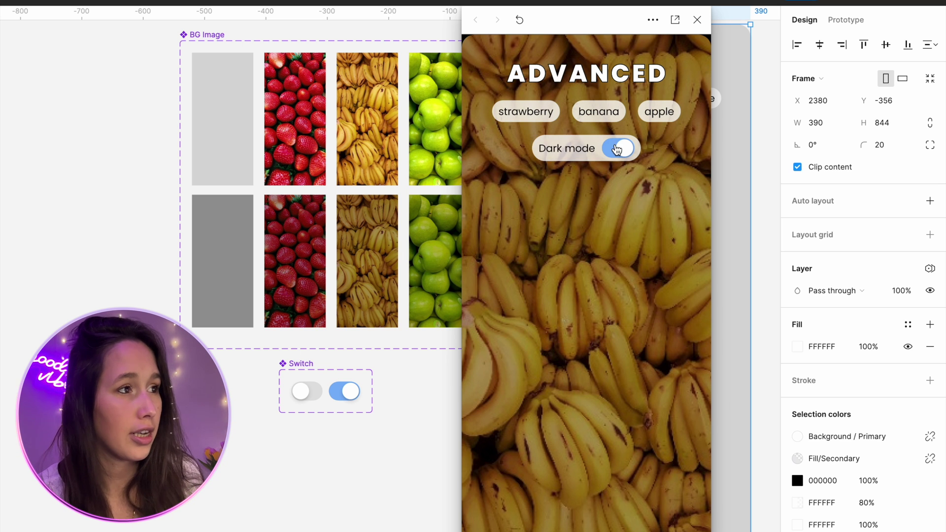
pyautogui.click(617, 149)
pyautogui.click(526, 119)
pyautogui.click(646, 118)
pyautogui.click(617, 149)
pyautogui.click(604, 118)
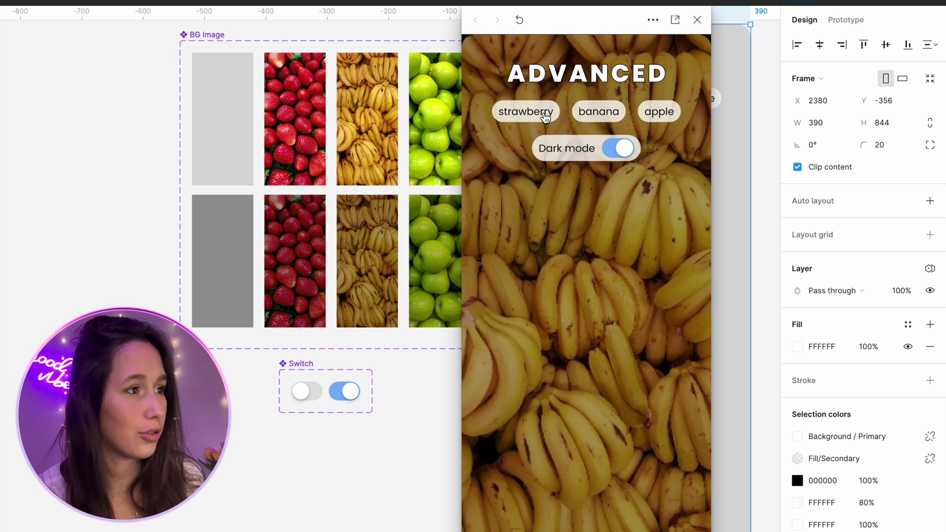
pyautogui.click(545, 118)
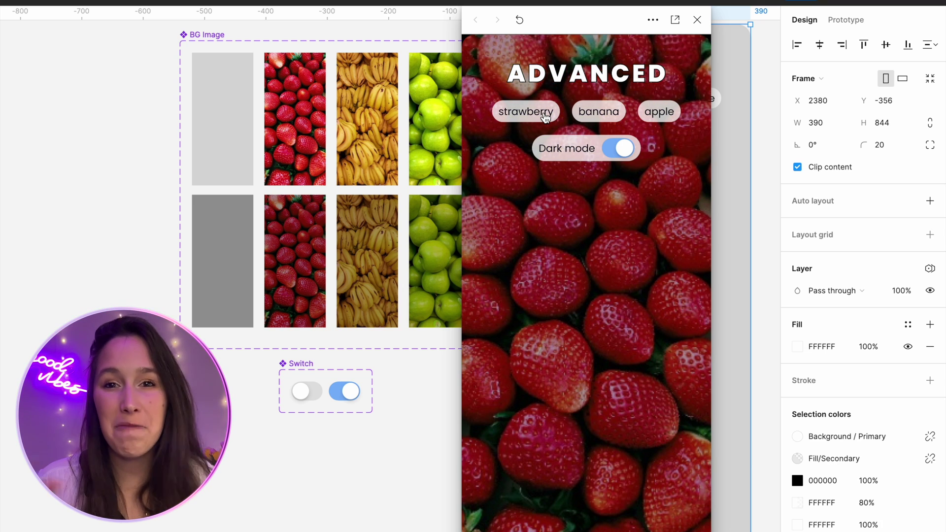